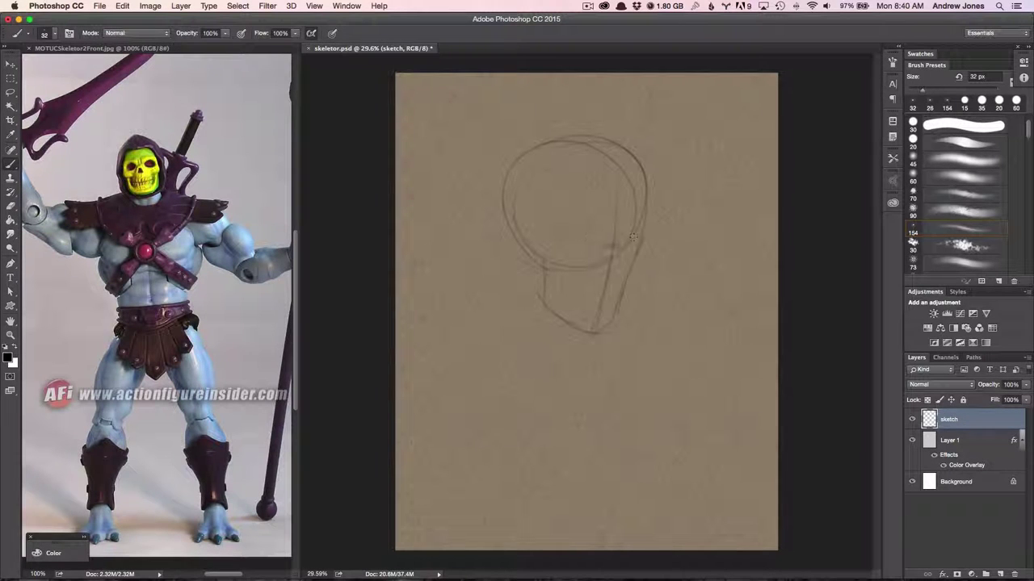
Step: Sketch the skull outline, jaw and chin curves, and left hood edge with loose strokes
drag(486, 308, 596, 352)
drag(521, 207, 575, 139)
drag(469, 286, 475, 265)
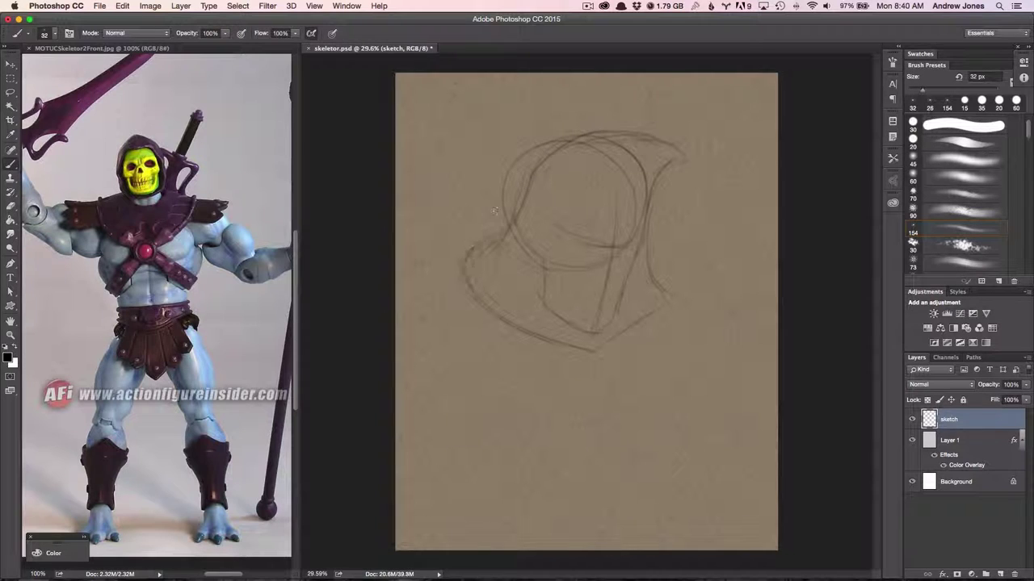
mouse_move(495, 168)
mouse_down()
mouse_move(476, 246)
mouse_move(517, 327)
mouse_up()
drag(630, 329, 655, 312)
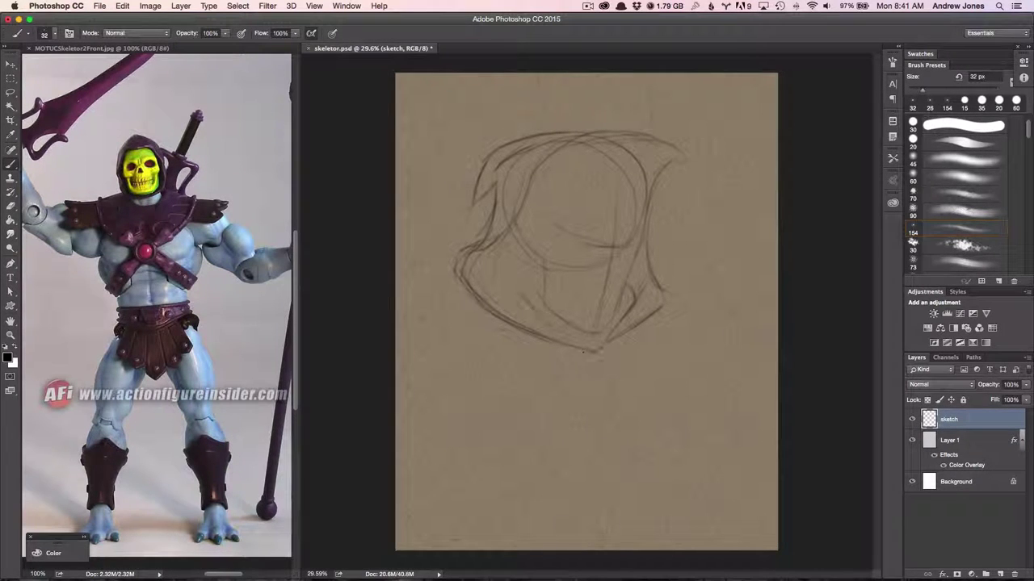
drag(495, 260, 560, 327)
drag(486, 275, 531, 320)
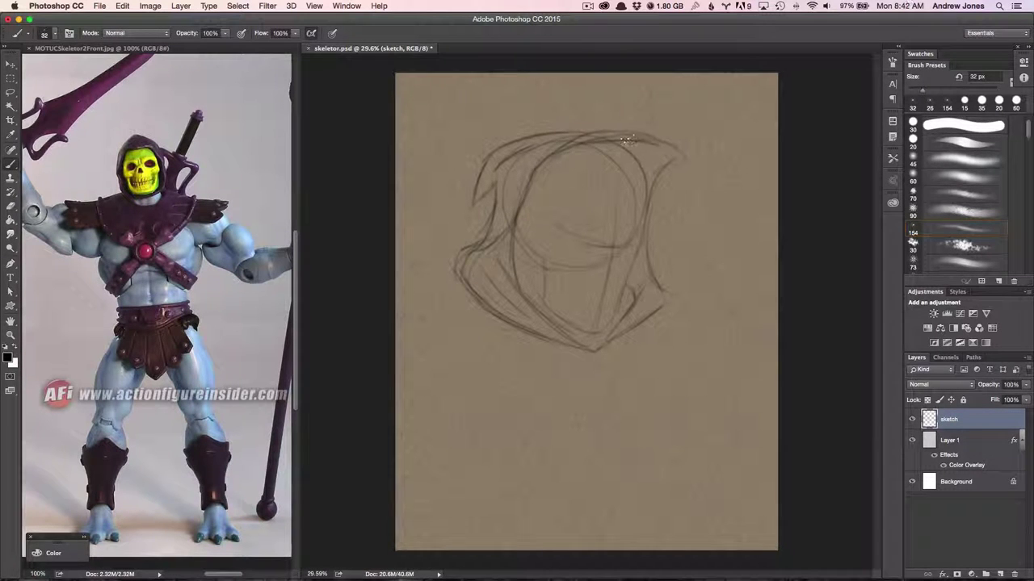
Step: Draw the dark brows, eye sockets and right eye, and darken the right side of the hood
scroll(620, 227, up, 2)
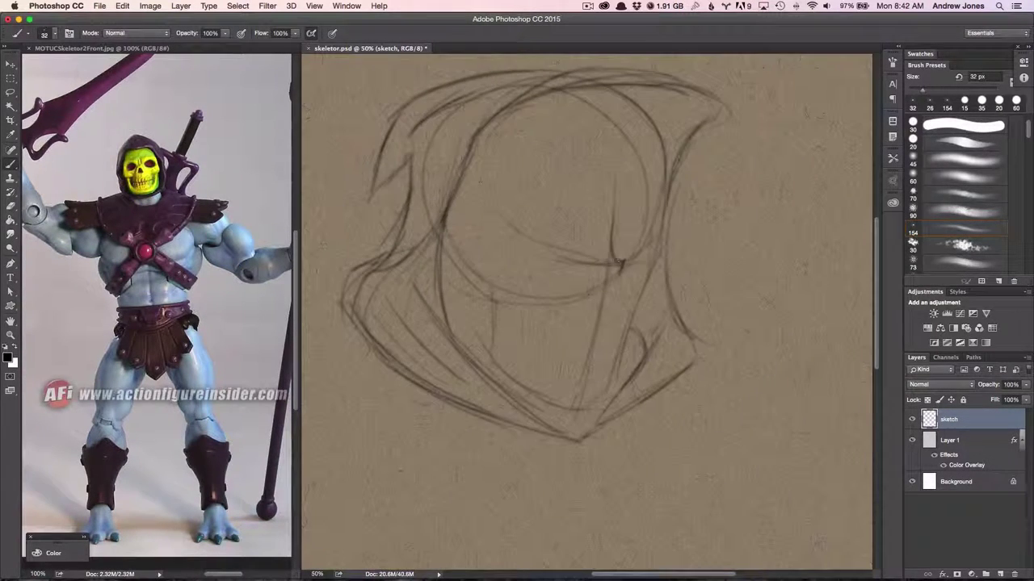
mouse_move(502, 229)
mouse_down()
mouse_move(599, 259)
mouse_move(559, 241)
mouse_up()
mouse_move(513, 241)
mouse_down()
mouse_move(537, 267)
mouse_move(594, 260)
mouse_up()
mouse_move(504, 234)
mouse_down()
mouse_move(591, 268)
mouse_move(654, 260)
mouse_up()
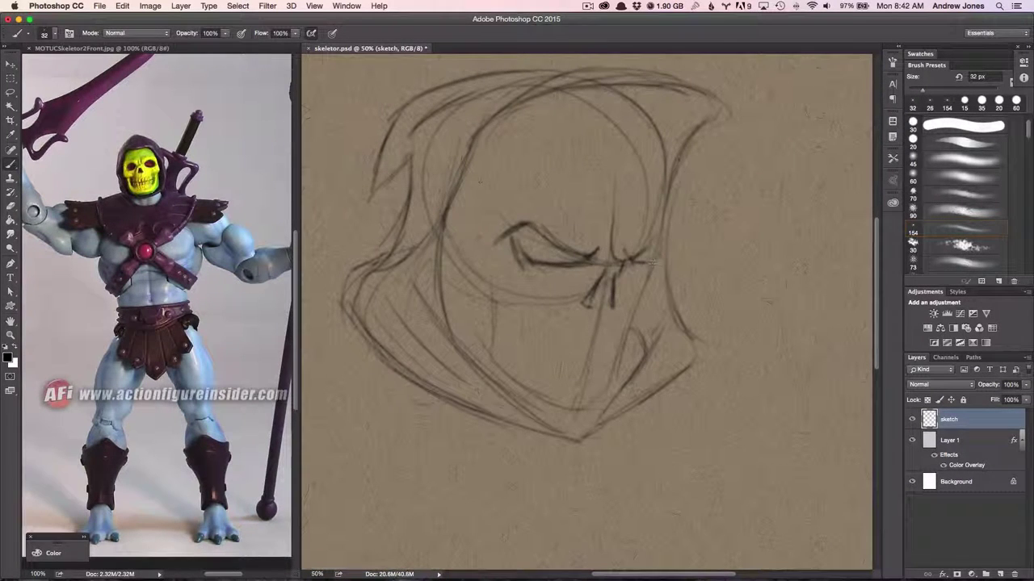
drag(484, 257, 559, 295)
drag(507, 219, 501, 235)
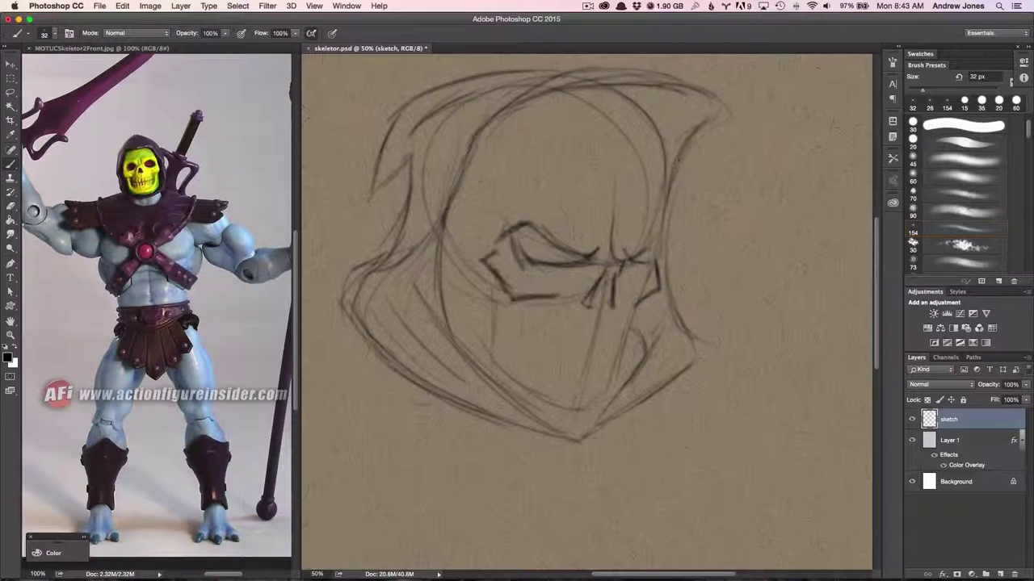
drag(494, 166, 508, 235)
drag(536, 194, 599, 247)
drag(607, 208, 604, 242)
drag(548, 200, 570, 219)
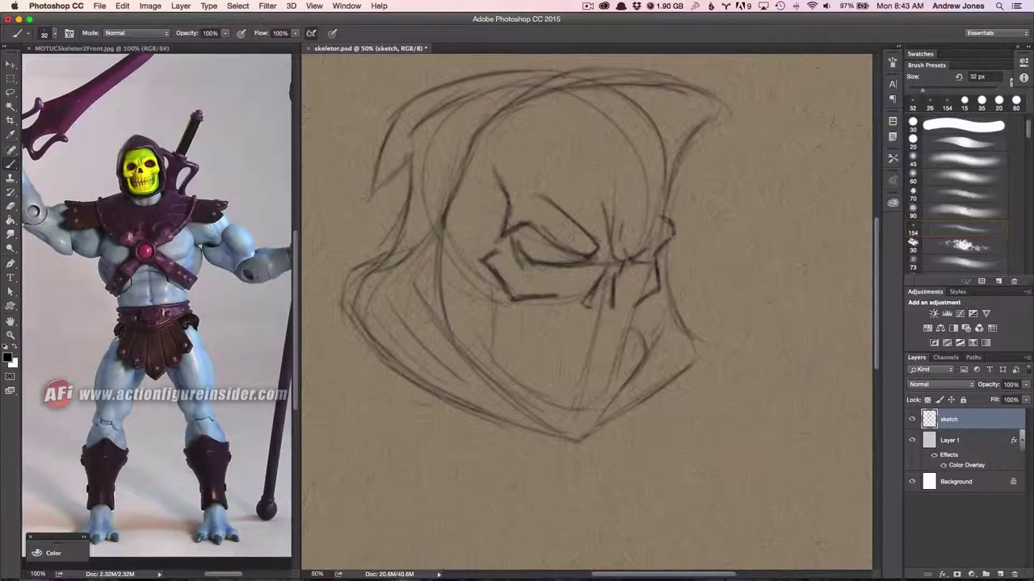
drag(661, 216, 638, 110)
drag(598, 87, 658, 136)
mouse_move(638, 253)
mouse_down()
mouse_move(661, 260)
mouse_move(673, 220)
mouse_up()
Step: Draw the nose cavity, mouth line, teeth and left cheek line, darkening under the jaw
drag(551, 317, 526, 355)
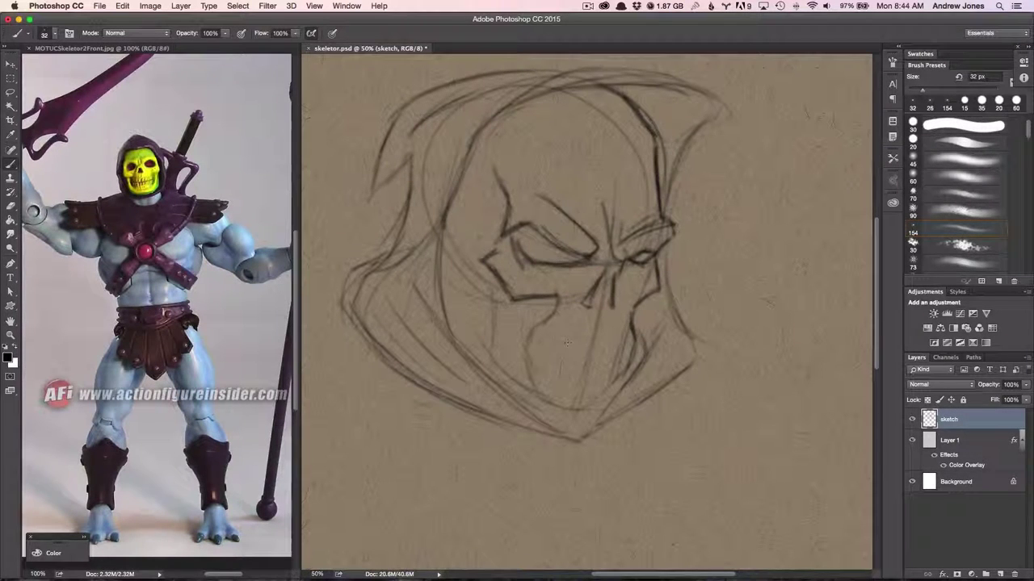
drag(622, 349, 537, 345)
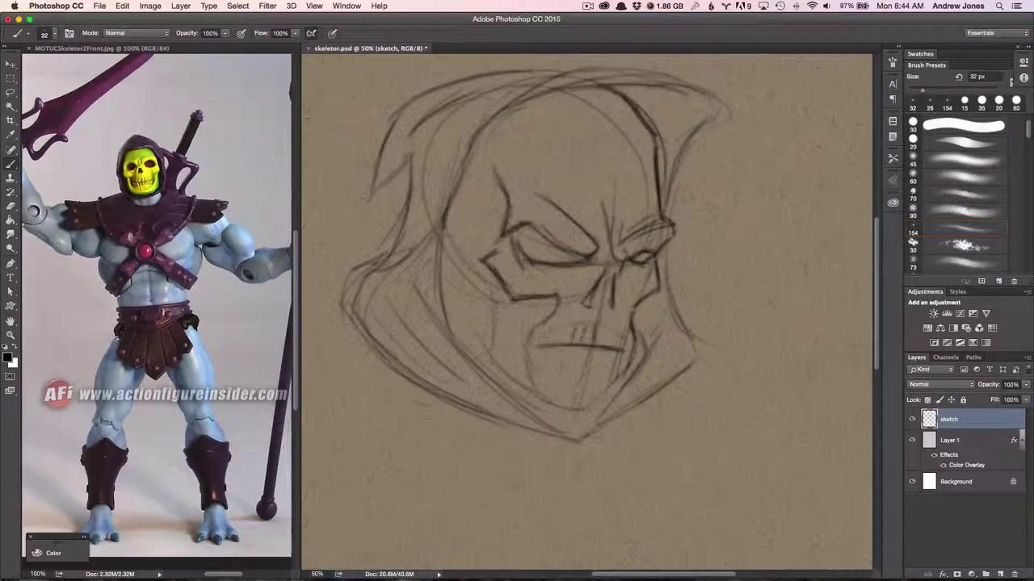
drag(601, 281, 591, 304)
drag(601, 263, 575, 289)
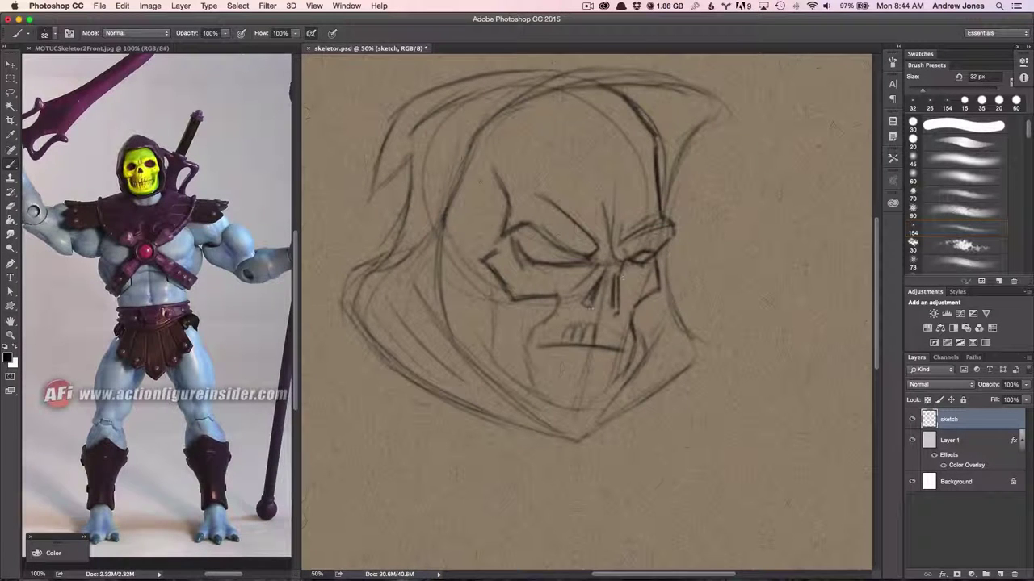
mouse_move(598, 328)
mouse_down()
mouse_move(618, 350)
mouse_move(582, 362)
mouse_move(548, 348)
mouse_up()
drag(602, 367, 554, 376)
drag(637, 323, 623, 369)
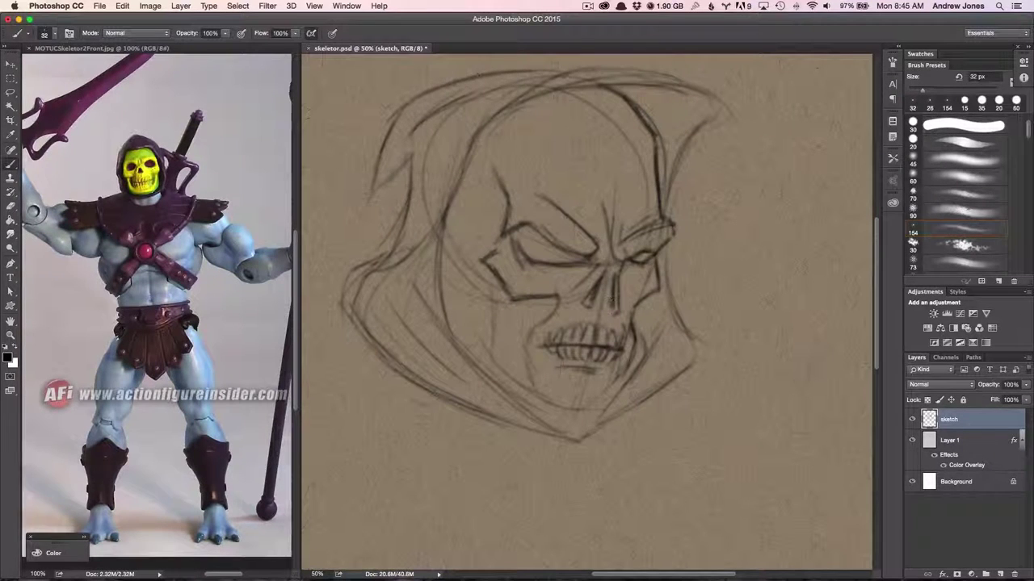
mouse_move(488, 275)
mouse_down()
mouse_move(486, 352)
mouse_move(618, 356)
mouse_move(626, 375)
mouse_up()
Step: Erase and redraw the jaw and left cheek, then hatch shadow on the left cheek
mouse_move(509, 311)
mouse_down()
mouse_move(529, 375)
mouse_move(509, 329)
mouse_up()
drag(506, 339, 531, 365)
mouse_move(557, 289)
mouse_down()
mouse_move(525, 350)
mouse_move(536, 407)
mouse_move(619, 401)
mouse_up()
mouse_move(624, 364)
mouse_down()
mouse_move(613, 394)
mouse_move(599, 391)
mouse_up()
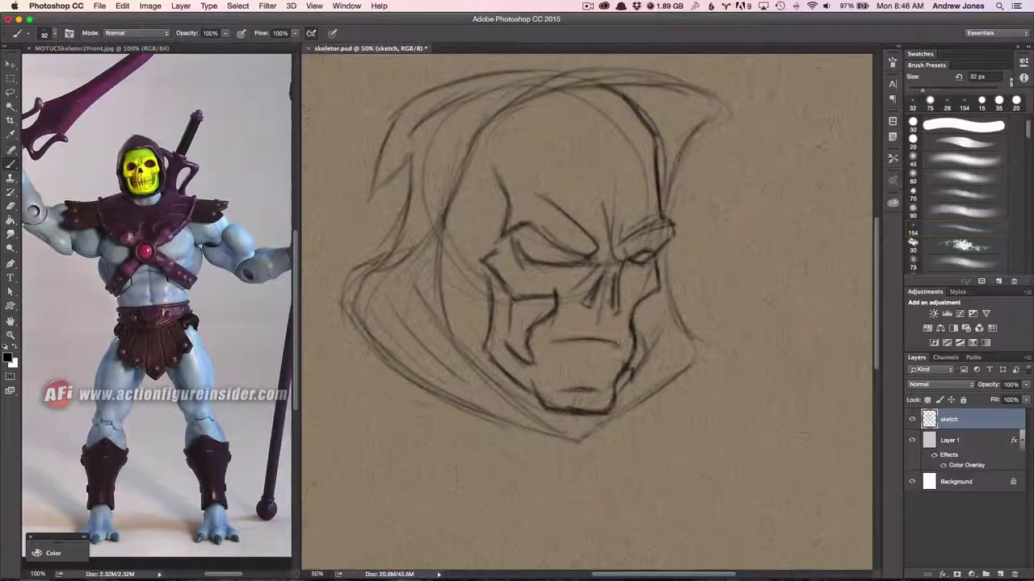
mouse_move(446, 234)
mouse_down()
mouse_move(485, 299)
mouse_move(465, 315)
mouse_move(491, 371)
mouse_move(565, 428)
mouse_up()
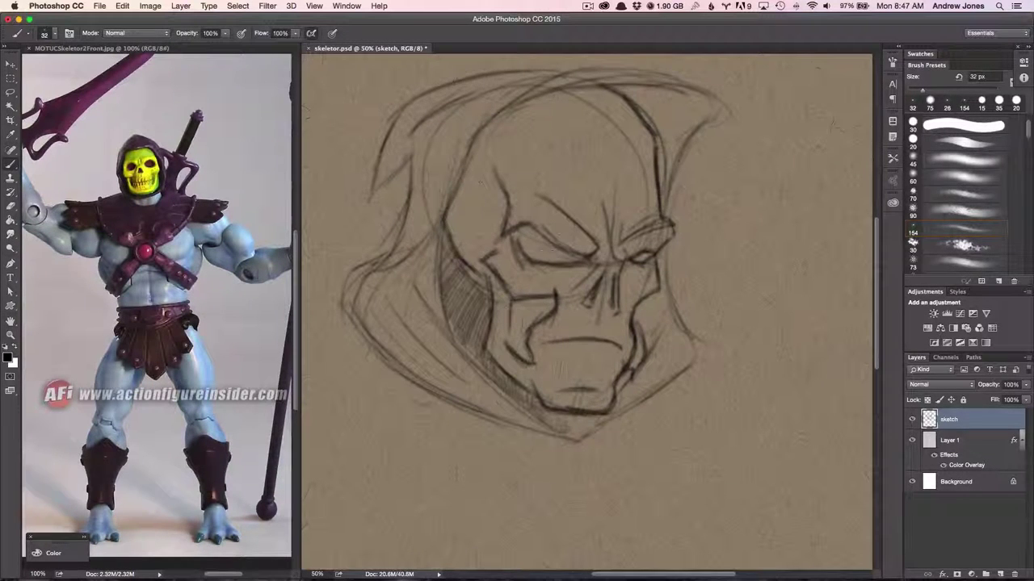
Step: Hatch shadows in the left eye socket, both cheeks and the upper-right hood
drag(516, 231, 590, 259)
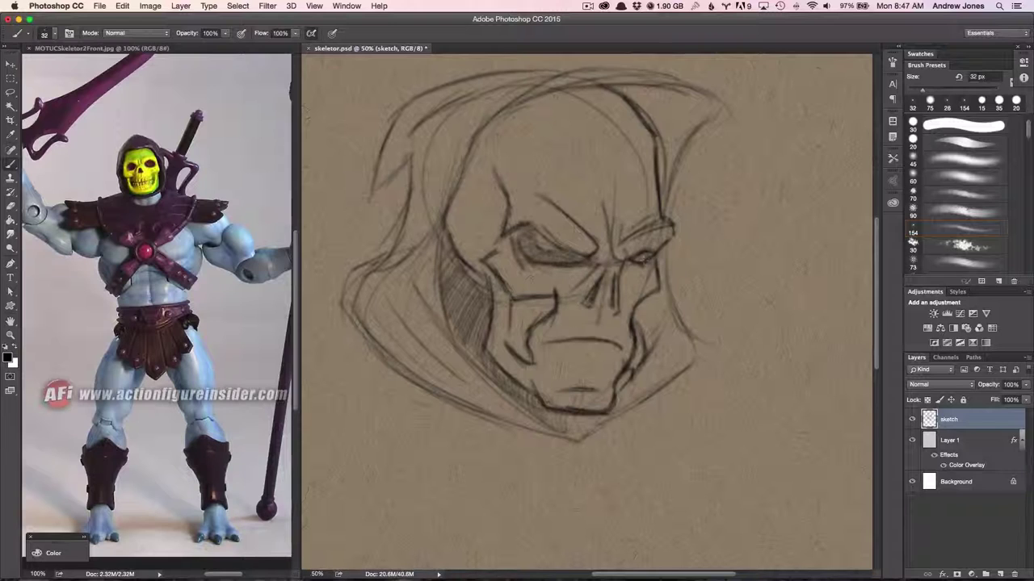
drag(549, 300, 512, 352)
drag(652, 297, 636, 334)
mouse_move(695, 90)
mouse_down()
mouse_move(649, 150)
mouse_move(684, 107)
mouse_up()
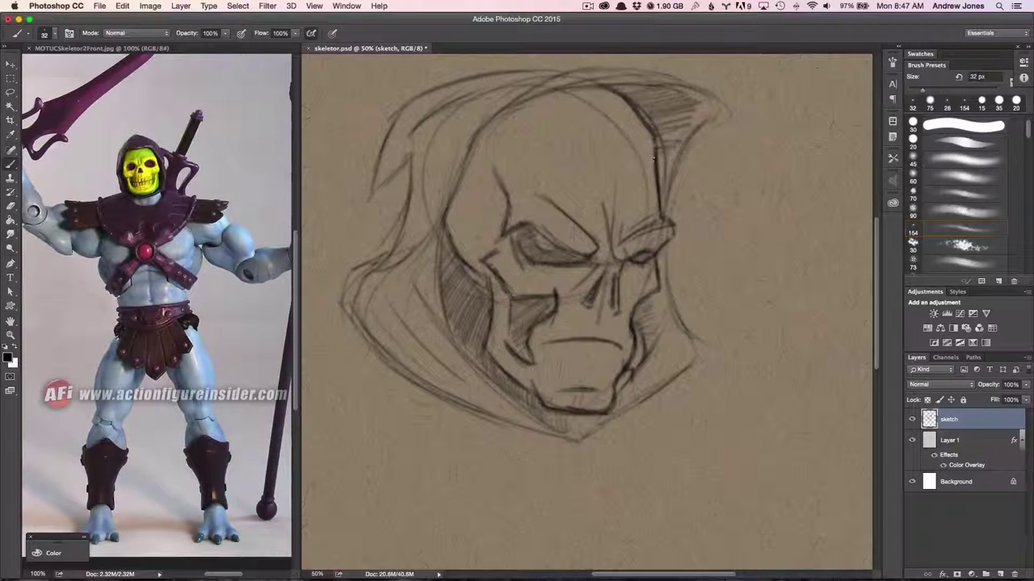
drag(444, 246, 504, 396)
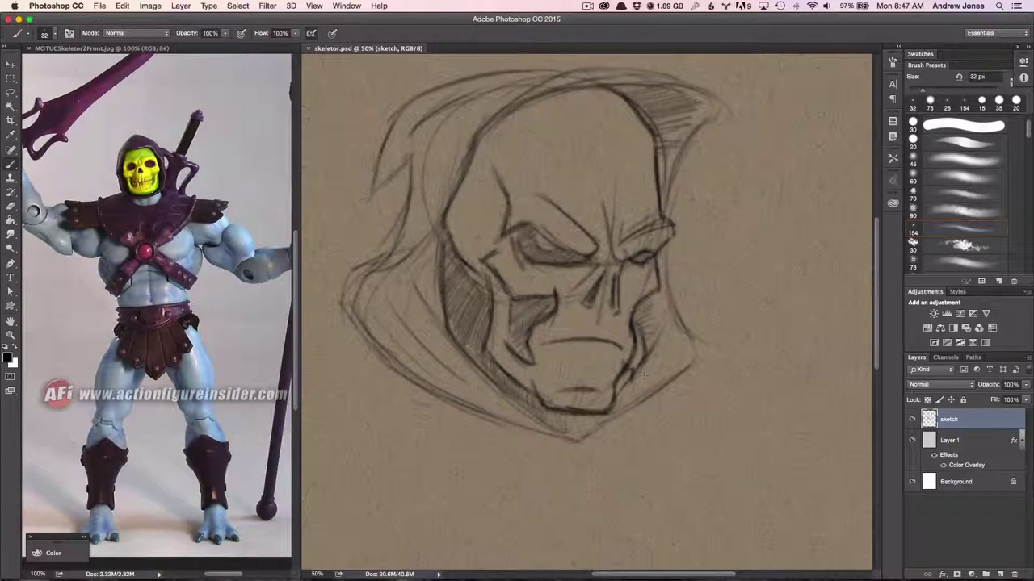
Step: Erase the inner upper skull outline and redraw it as the hood's inner curve with hatching
mouse_move(566, 81)
mouse_down()
mouse_move(453, 198)
mouse_move(448, 351)
mouse_up()
drag(553, 126, 452, 242)
drag(521, 169, 655, 85)
drag(476, 121, 436, 165)
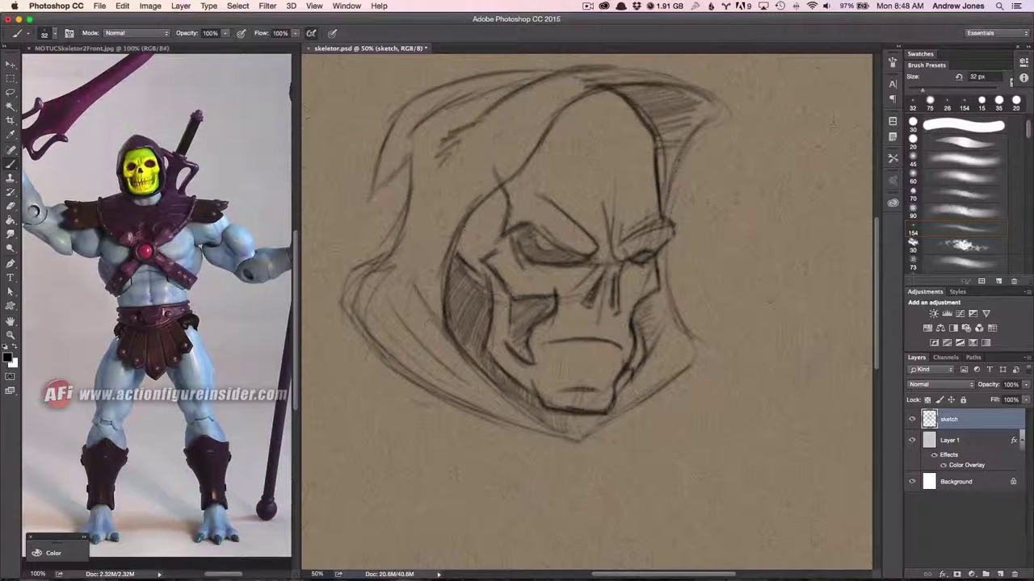
drag(520, 165, 468, 242)
drag(565, 150, 622, 93)
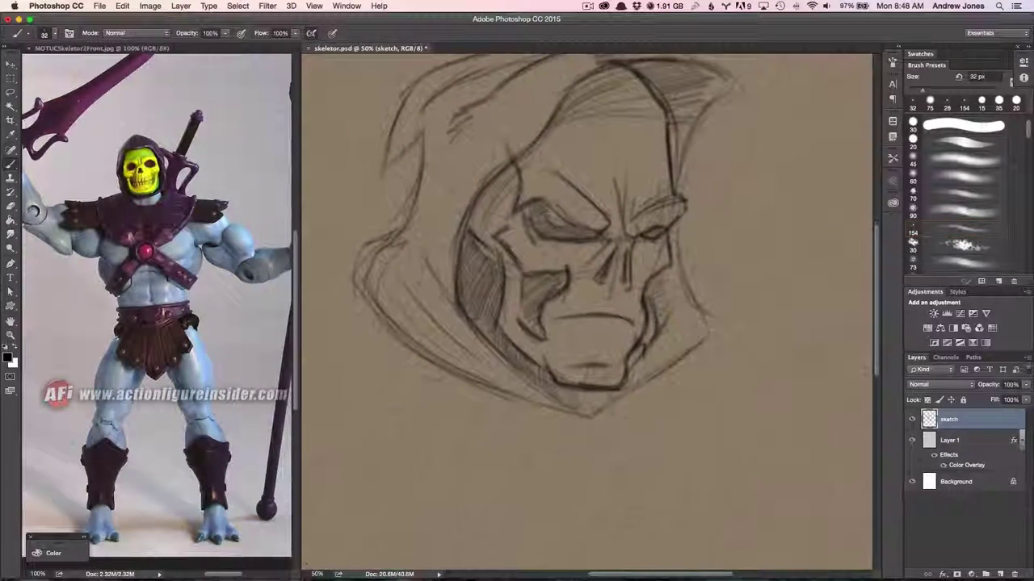
key(ctrl+shift+e)
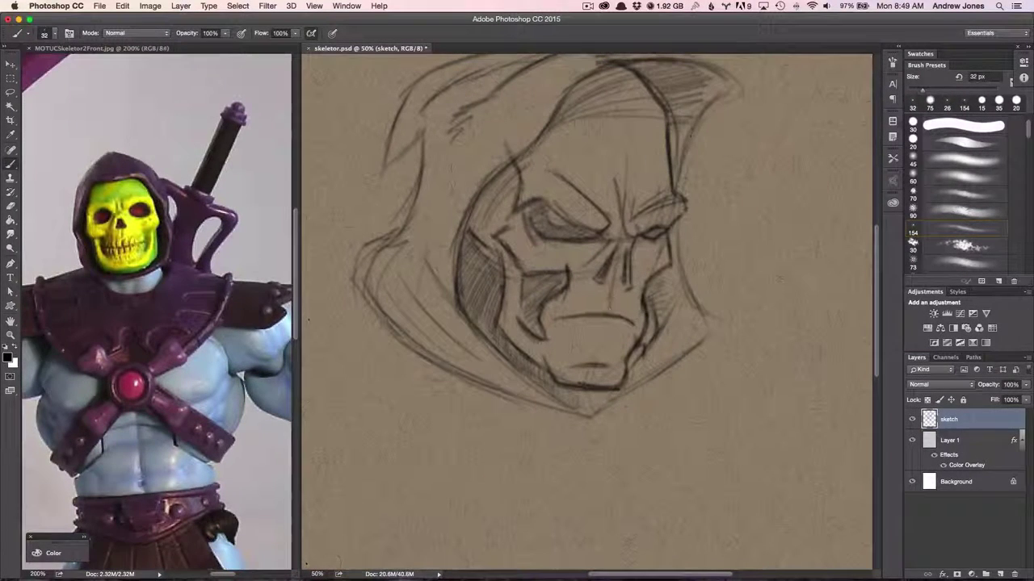
Step: Sketch the teeth and chin strokes, redoing the misplaced chin stroke slightly higher
drag(601, 296, 604, 315)
drag(619, 302, 630, 321)
drag(570, 301, 580, 320)
mouse_move(629, 313)
mouse_down()
mouse_move(635, 323)
mouse_move(606, 320)
mouse_move(630, 326)
mouse_move(618, 331)
mouse_up()
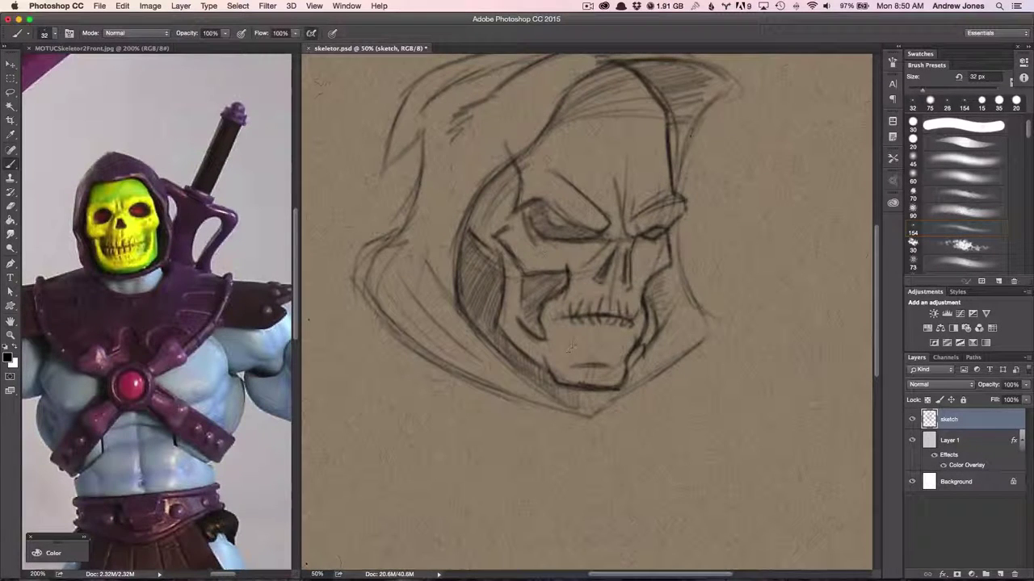
key(ctrl+z)
drag(568, 357, 612, 350)
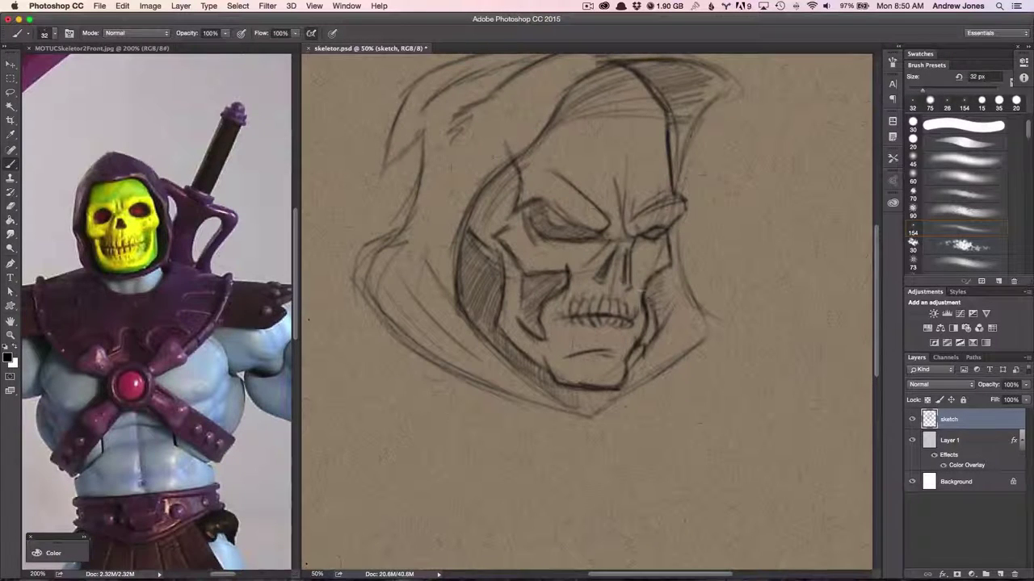
Step: Darken the right cheekbone, nose area, and right jaw and hood edges
drag(644, 295, 670, 272)
mouse_move(595, 283)
mouse_down()
mouse_move(622, 247)
mouse_move(599, 273)
mouse_up()
mouse_move(626, 254)
mouse_down()
mouse_move(617, 283)
mouse_move(646, 359)
mouse_up()
drag(706, 231, 686, 315)
drag(682, 206, 702, 279)
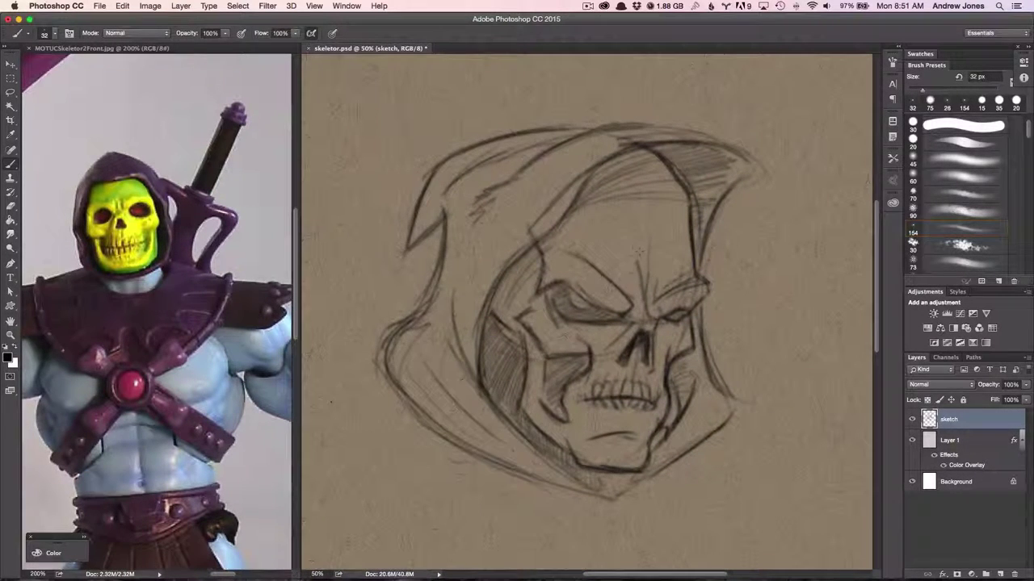
drag(666, 468, 676, 340)
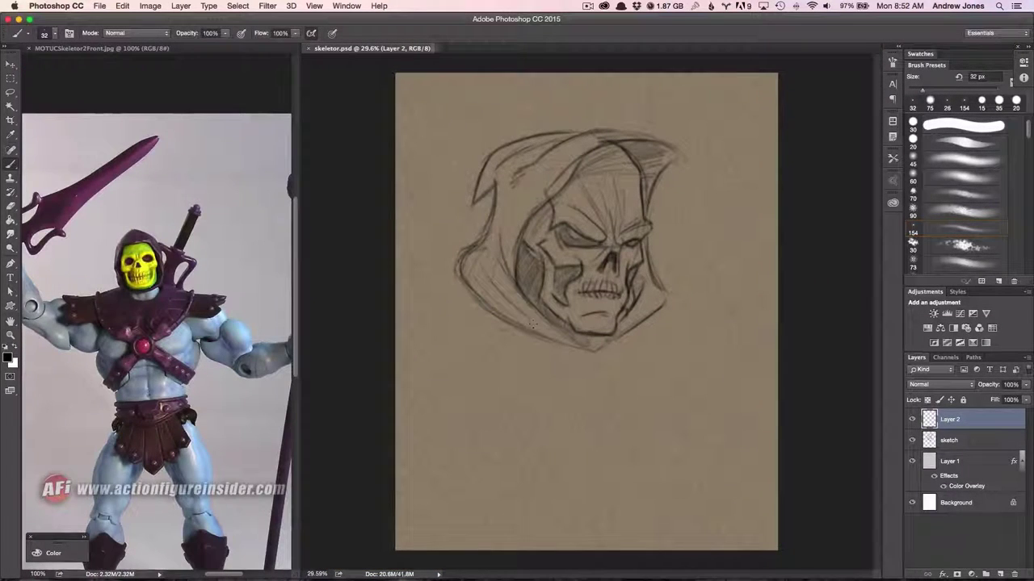
Step: Draw the left and right shoulder lines and the U-shaped collar below the skull
drag(465, 289, 404, 306)
drag(674, 298, 735, 323)
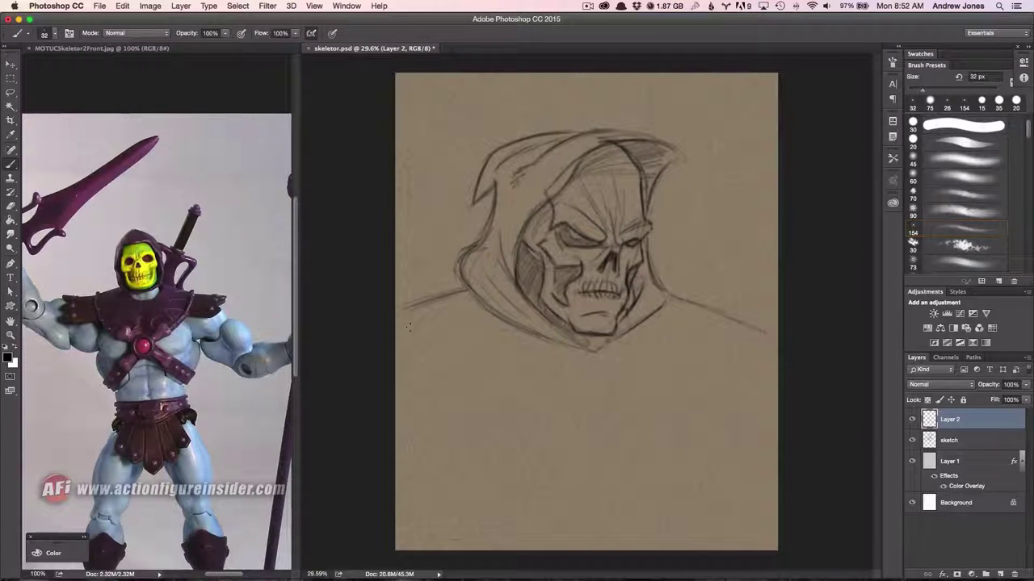
mouse_move(421, 317)
mouse_down()
mouse_move(727, 316)
mouse_move(449, 379)
mouse_up()
drag(473, 412, 693, 403)
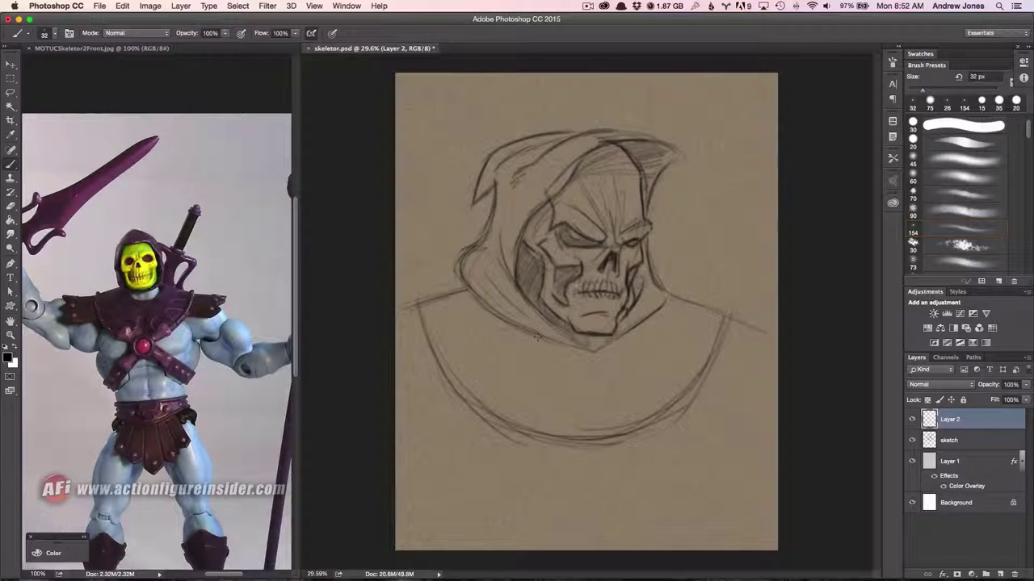
Step: Draw the chest medallion with its inner circle, plus the left and right straps and buckles
drag(604, 413, 602, 416)
scroll(693, 451, up, 2)
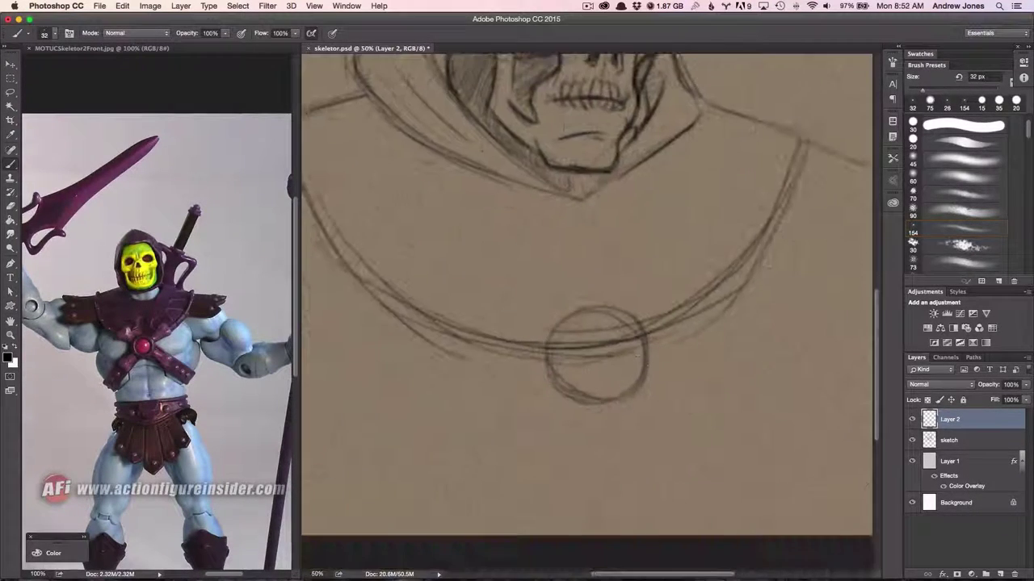
drag(566, 363, 600, 283)
mouse_move(597, 323)
mouse_down()
mouse_move(692, 280)
mouse_move(756, 310)
mouse_up()
drag(646, 362, 759, 335)
mouse_move(476, 306)
mouse_down()
mouse_move(552, 339)
mouse_move(420, 331)
mouse_move(461, 351)
mouse_up()
drag(448, 282, 485, 314)
mouse_move(456, 346)
mouse_down()
mouse_move(557, 376)
mouse_move(492, 432)
mouse_up()
Step: Sketch the two crossbones with their knobbed ends behind the medallion
drag(579, 401, 529, 449)
mouse_move(515, 416)
mouse_down()
mouse_move(460, 436)
mouse_move(534, 478)
mouse_up()
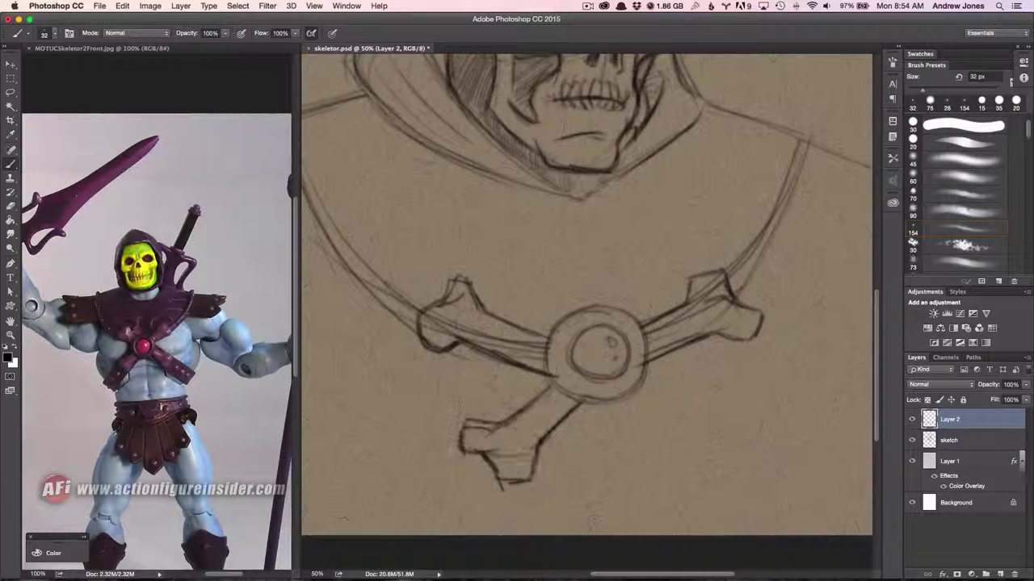
drag(646, 376, 704, 426)
mouse_move(618, 402)
mouse_down()
mouse_move(685, 476)
mouse_move(686, 494)
mouse_up()
mouse_move(678, 488)
mouse_down()
mouse_move(747, 448)
mouse_move(727, 481)
mouse_up()
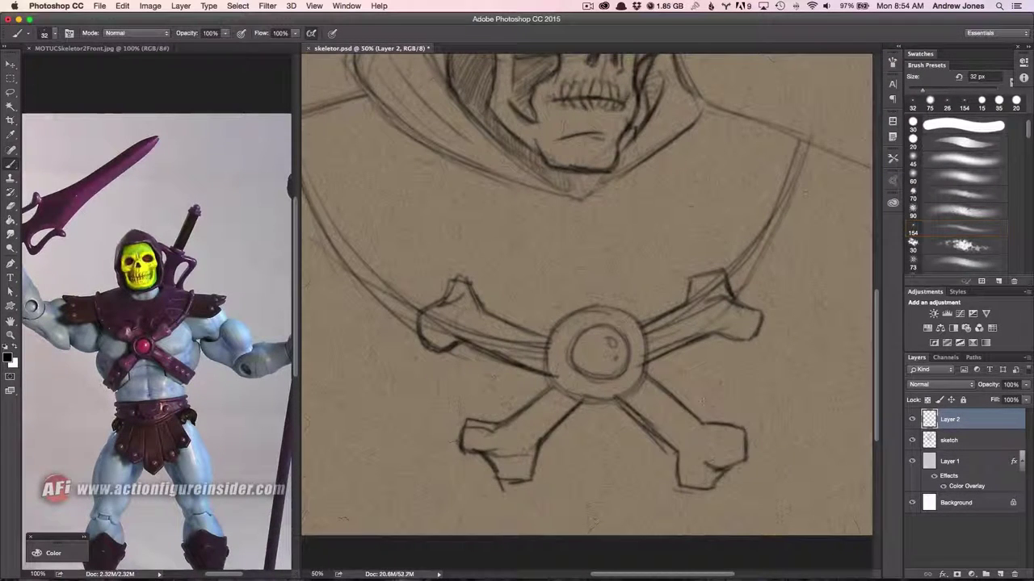
drag(613, 396, 658, 428)
drag(673, 411, 710, 302)
Step: Add strokes along the left hood edge, the right strap and the collar under the chin
scroll(711, 302, up, 5)
drag(407, 166, 369, 271)
scroll(565, 323, right, 4)
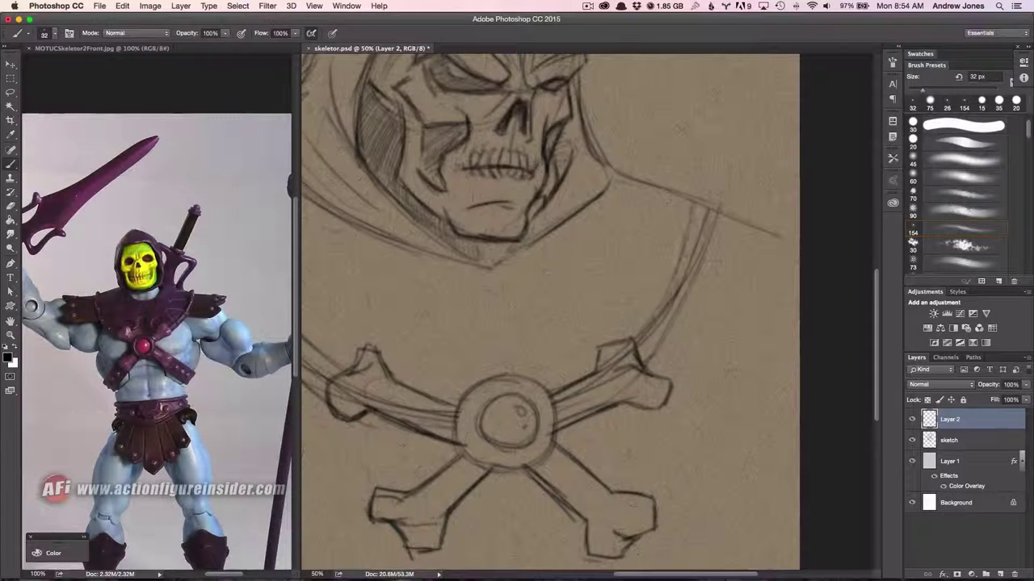
drag(699, 197, 642, 335)
drag(658, 373, 735, 217)
scroll(565, 323, left, 5)
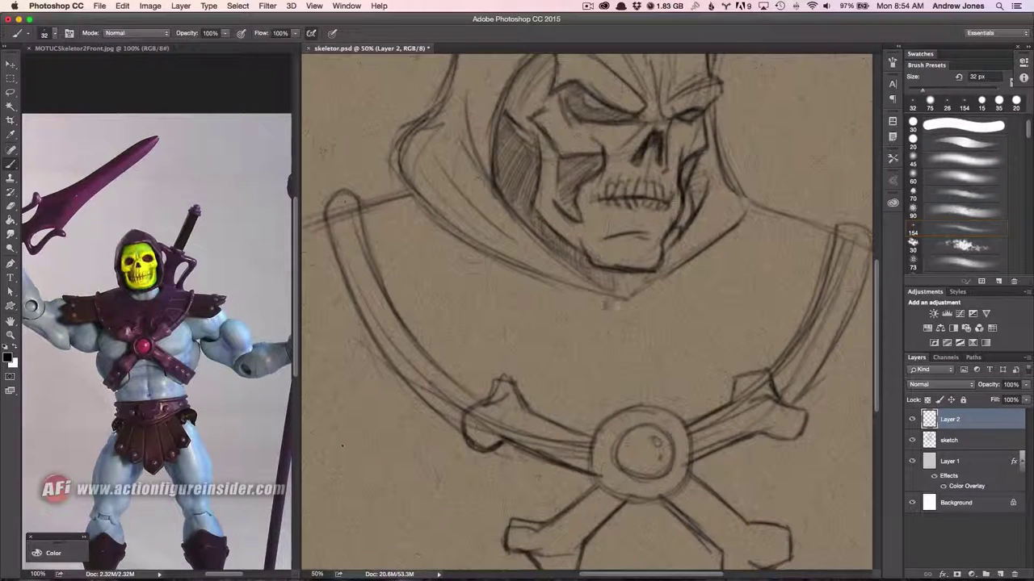
mouse_move(702, 252)
mouse_down()
mouse_move(655, 309)
mouse_move(518, 265)
mouse_move(656, 306)
mouse_up()
scroll(586, 314, right, 2)
Step: Draw the wavy left and right shoulder-pad outlines, bordering them toward the medallion
mouse_move(653, 404)
mouse_down()
mouse_move(726, 327)
mouse_move(740, 243)
mouse_move(804, 239)
mouse_up()
mouse_move(741, 336)
mouse_down()
mouse_move(675, 391)
mouse_move(517, 355)
mouse_move(436, 319)
mouse_move(371, 260)
mouse_up()
drag(355, 211, 469, 365)
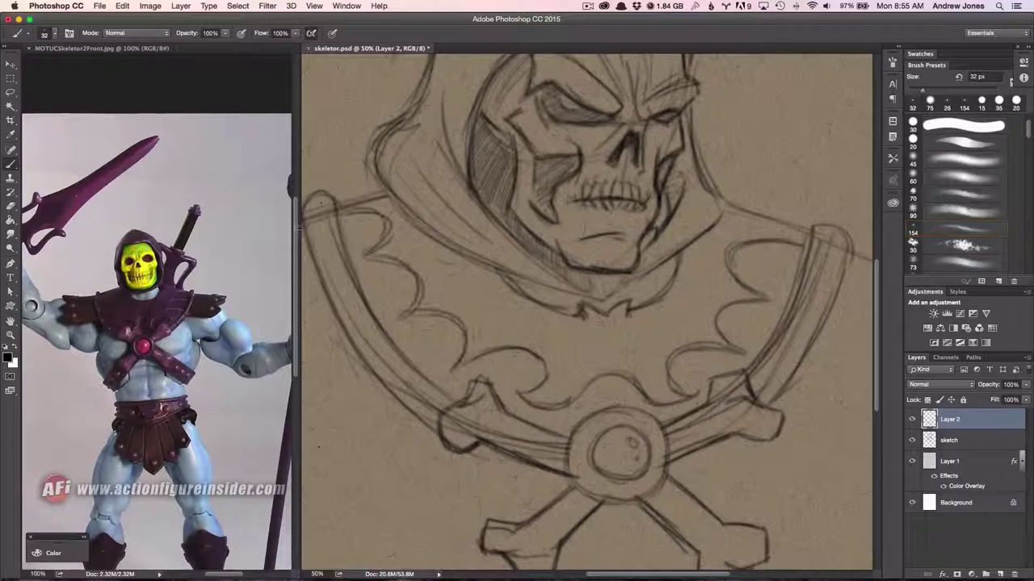
mouse_move(384, 369)
mouse_down()
mouse_move(439, 430)
mouse_move(346, 339)
mouse_up()
drag(312, 229, 328, 241)
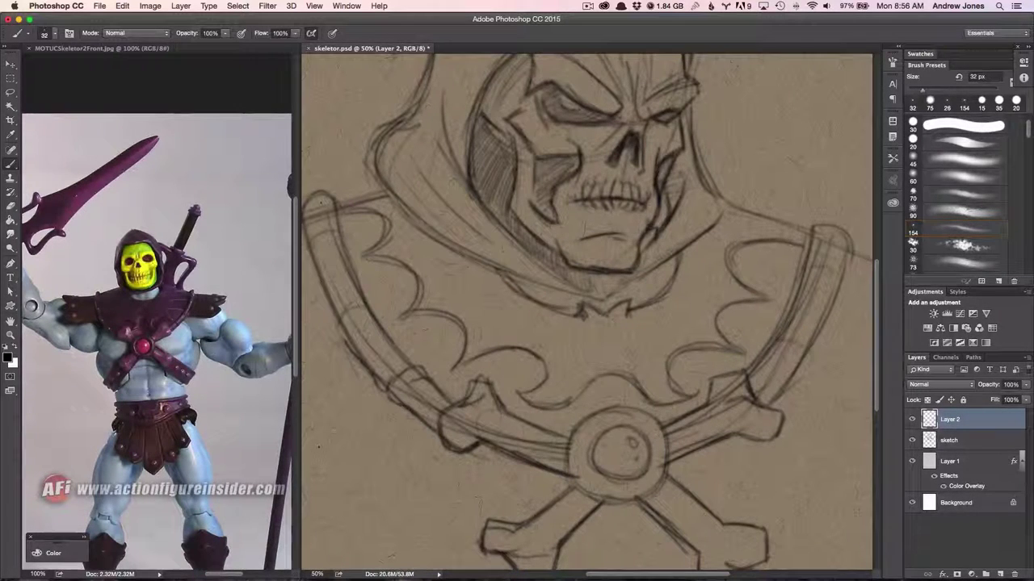
drag(411, 360, 338, 302)
drag(347, 356, 305, 252)
drag(320, 231, 362, 282)
mouse_move(557, 363)
mouse_down()
mouse_move(622, 380)
mouse_move(428, 404)
mouse_up()
drag(687, 323, 638, 379)
Step: Lasso the right shoulder pad and narrow its width with Free Transform
key(ctrl+0)
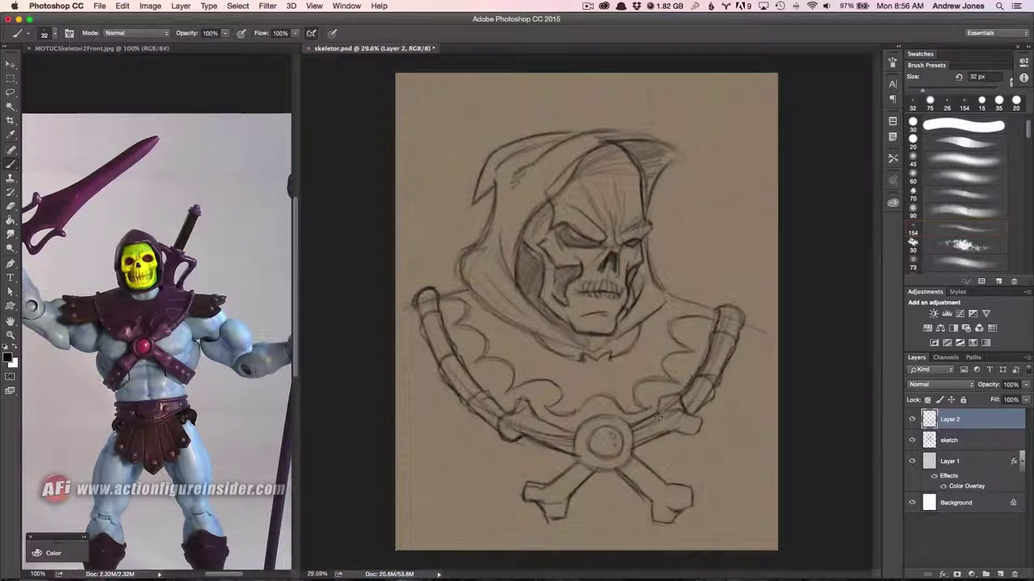
key(l)
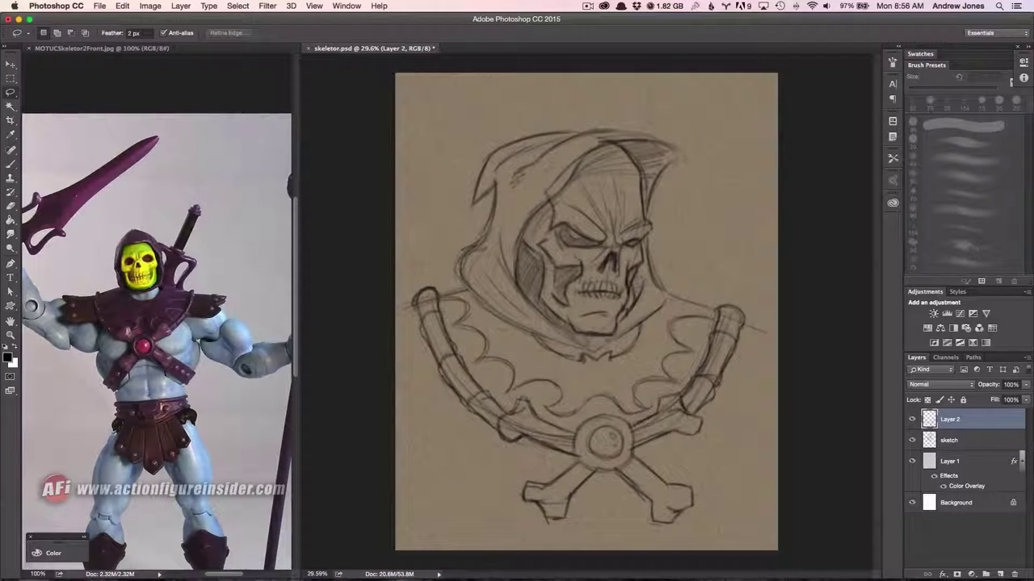
drag(648, 524, 737, 322)
key(ctrl+t)
mouse_move(756, 420)
mouse_down()
mouse_move(719, 424)
mouse_move(733, 420)
mouse_up()
key(Return)
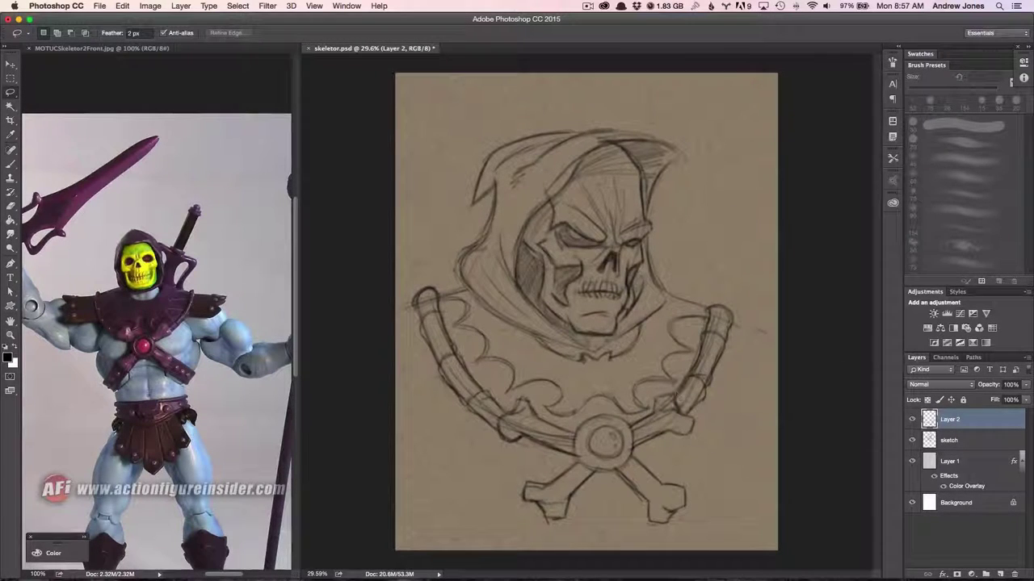
Step: Scale Layer 2 and the sketch layer together down to about 90%
scroll(626, 414, up, 2)
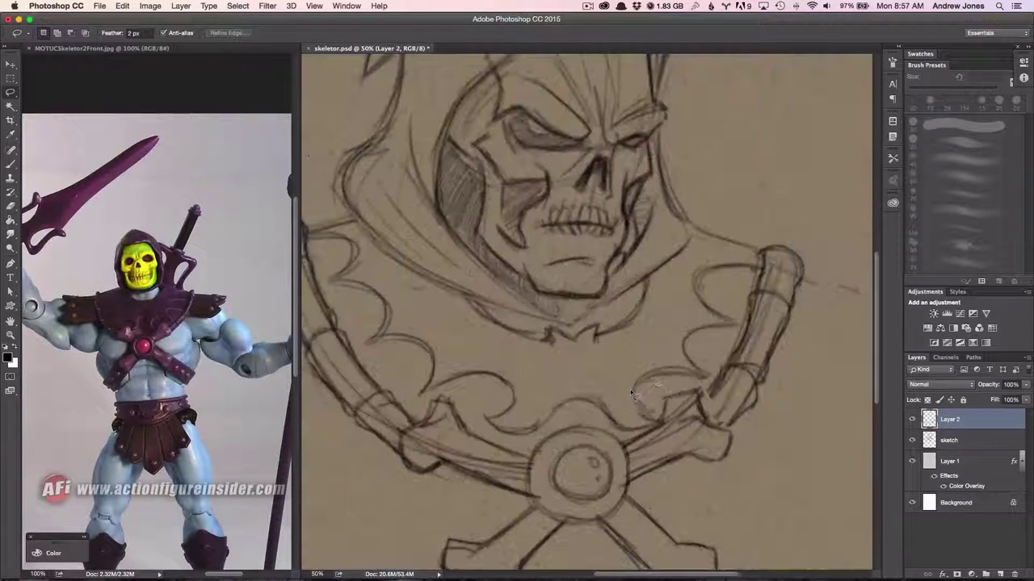
key(b)
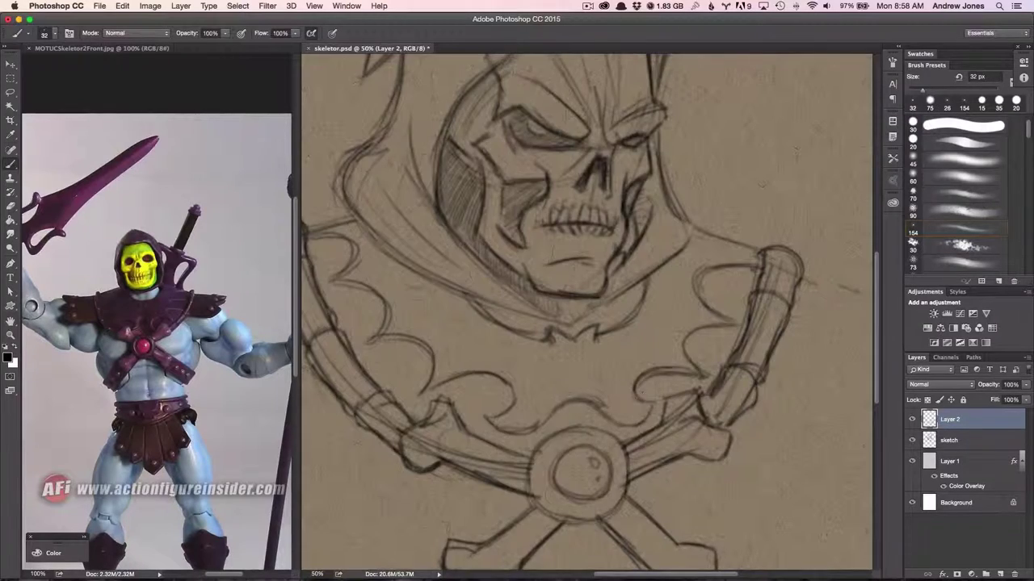
key(ctrl+0)
scroll(713, 386, up, 2)
key(ctrl+0)
shift+click(949, 440)
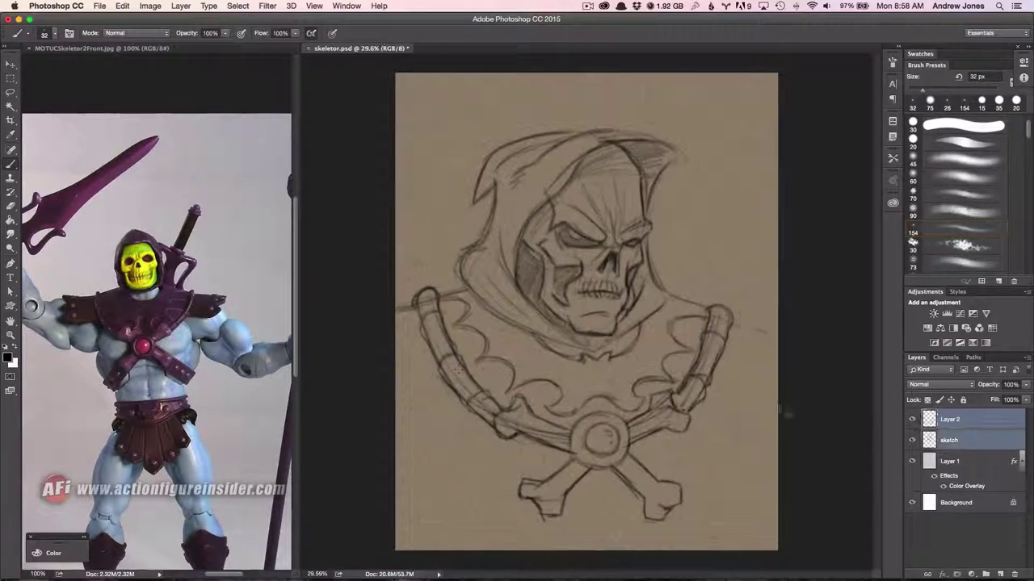
key(ctrl+t)
key(Return)
scroll(547, 254, up, 2)
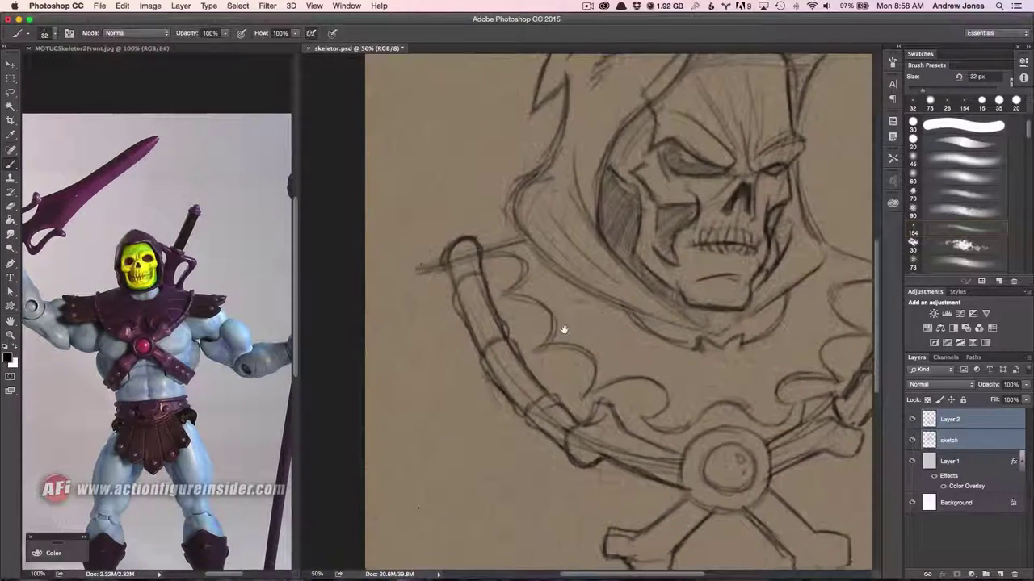
Step: Sketch arm lines and ovals beside the left strap and beyond the right strap, checking in a mirrored view
drag(404, 420, 483, 379)
drag(384, 371, 465, 331)
drag(380, 315, 452, 286)
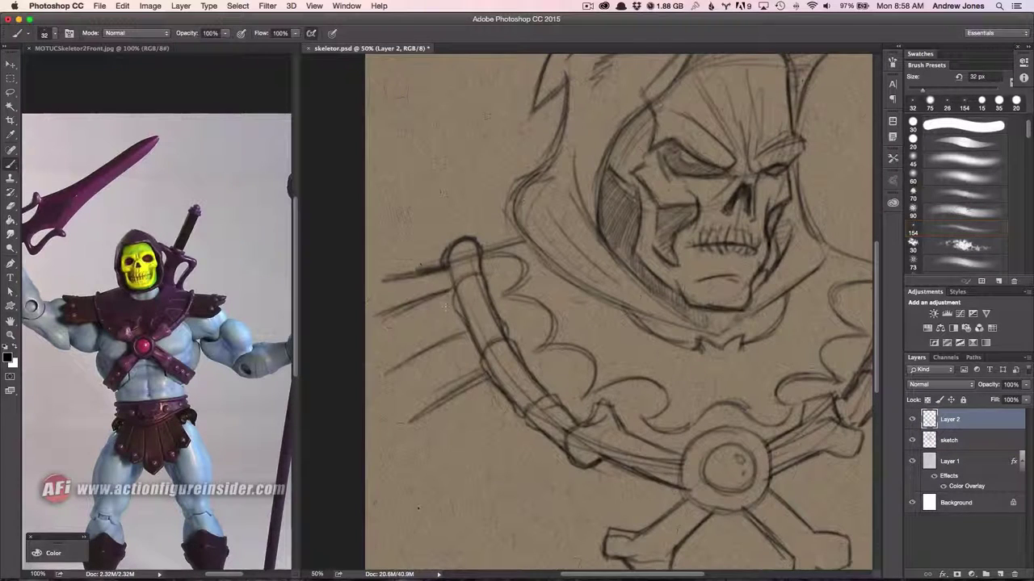
drag(402, 378, 408, 391)
drag(394, 331, 399, 344)
drag(383, 367, 467, 329)
key(shift+h)
drag(685, 315, 768, 333)
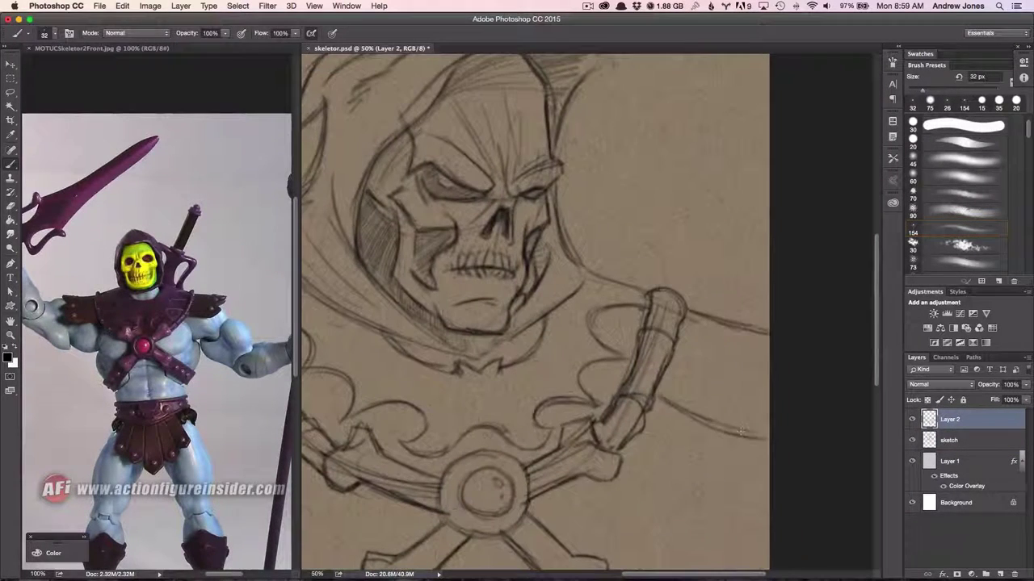
drag(657, 396, 767, 440)
drag(687, 339, 770, 368)
drag(672, 355, 737, 383)
drag(738, 406, 759, 417)
Step: Sketch torso contours below the collar strap on the lower-left and right sides
key(ctrl+0)
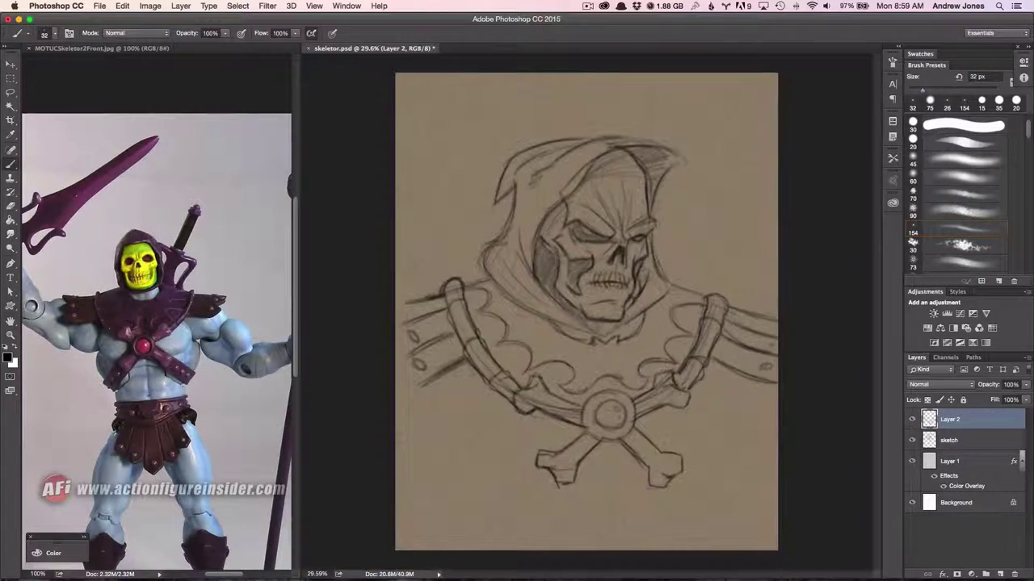
mouse_move(475, 378)
mouse_down()
mouse_move(498, 426)
mouse_move(559, 430)
mouse_up()
drag(477, 375, 434, 429)
drag(448, 415, 494, 494)
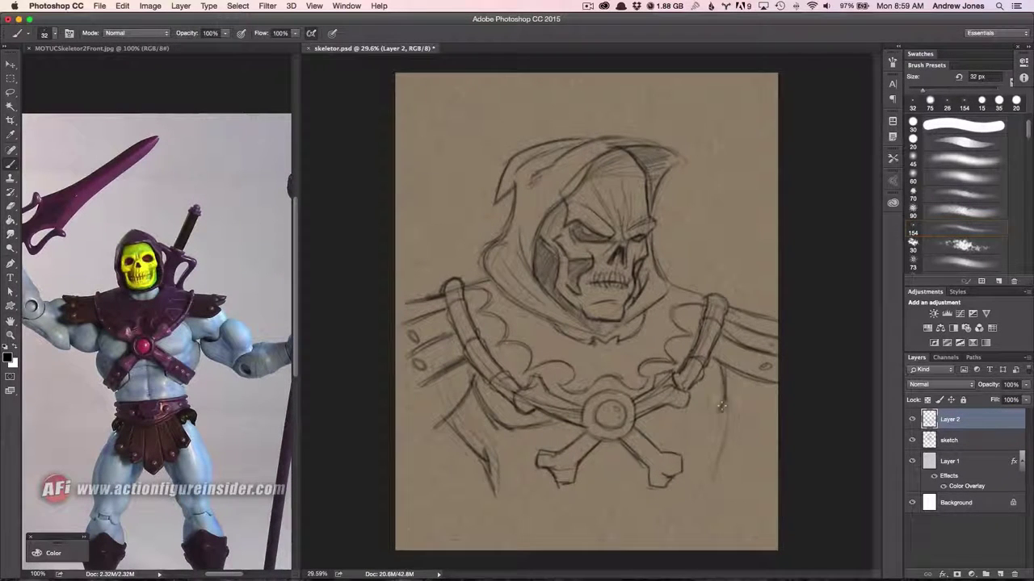
drag(717, 357, 730, 446)
drag(725, 384, 691, 508)
drag(723, 418, 651, 436)
drag(730, 376, 701, 395)
Step: Sketch the lower torso on both sides, undoing and redrawing the lower-left strokes
mouse_move(475, 414)
mouse_down()
mouse_move(533, 465)
mouse_move(515, 459)
mouse_up()
drag(488, 465, 523, 485)
drag(696, 468, 690, 497)
drag(722, 441, 656, 482)
key(ctrl+alt+z)
key(ctrl+alt+z)
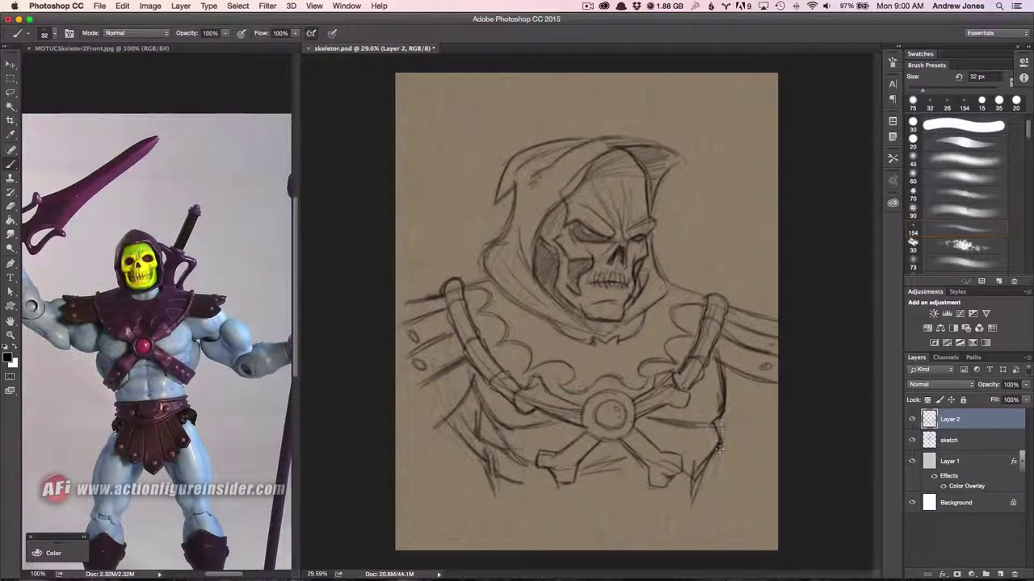
drag(479, 396, 456, 444)
drag(477, 413, 462, 443)
Step: Hatch shading on the torso, cheek, jaw and hood edge, then paint a soft white light glow top-left
mouse_move(759, 423)
mouse_down()
mouse_move(723, 483)
mouse_move(694, 506)
mouse_up()
drag(435, 434, 412, 452)
drag(470, 365, 441, 388)
drag(473, 471, 428, 494)
mouse_move(672, 240)
mouse_down()
mouse_move(653, 275)
mouse_move(672, 292)
mouse_up()
drag(499, 239, 476, 267)
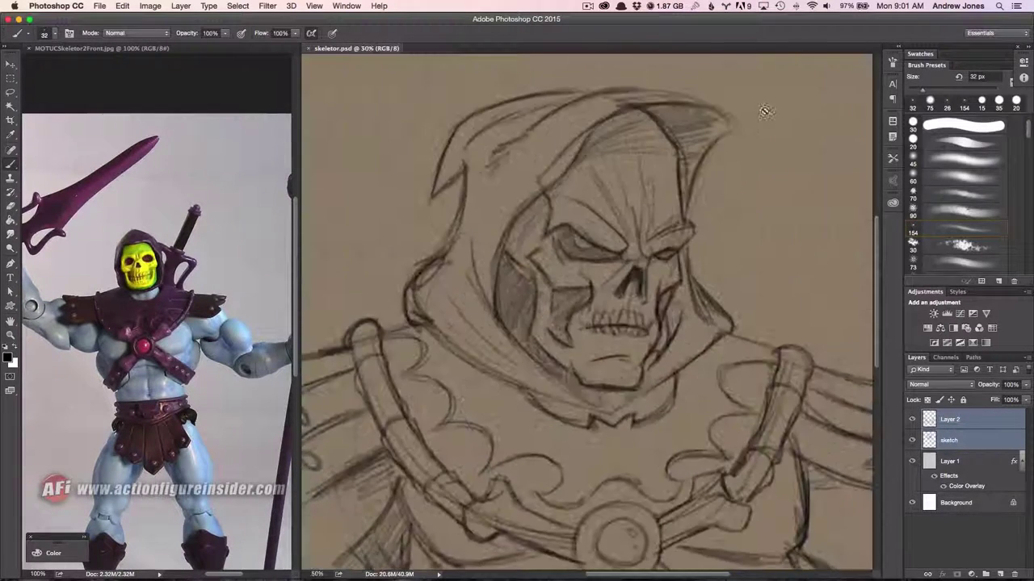
mouse_move(368, 97)
mouse_down()
mouse_move(420, 105)
mouse_move(408, 173)
mouse_up()
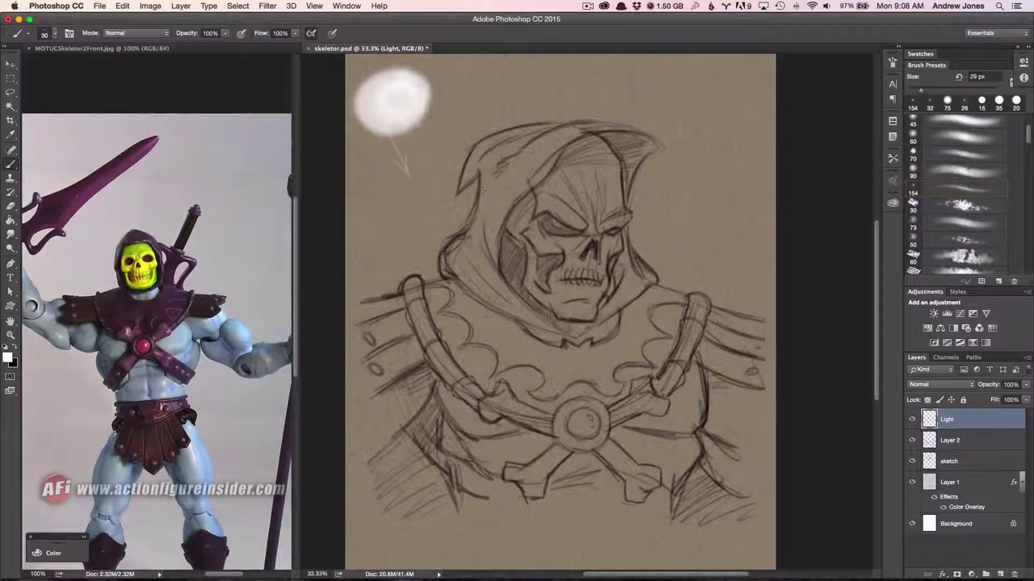
Step: Draw light-direction arrows from the glow and add a new highlights layer
drag(416, 121, 449, 148)
drag(422, 96, 451, 106)
key(ctrl+alt+shift+n)
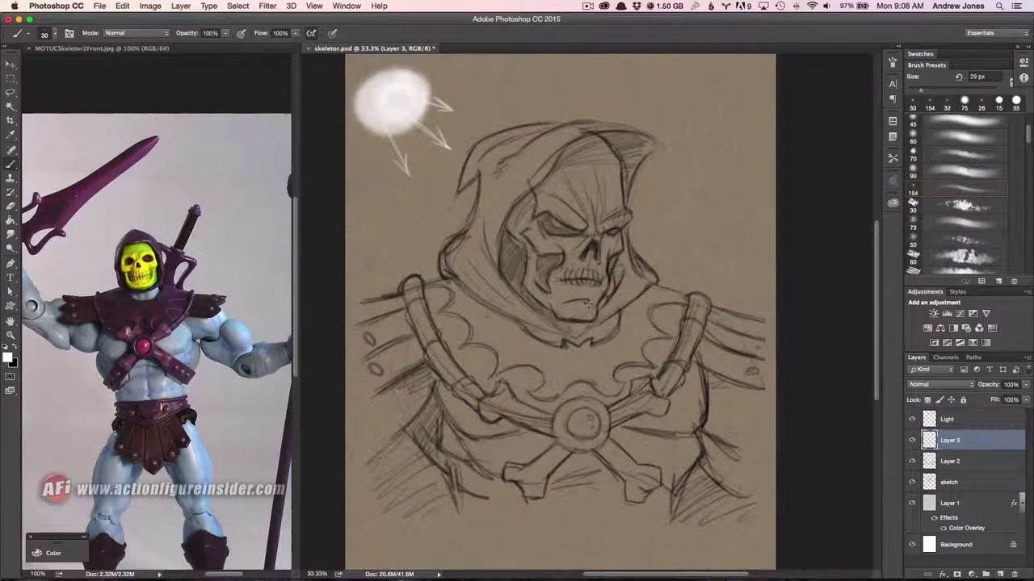
scroll(401, 102, up, 3)
scroll(614, 151, down, 2)
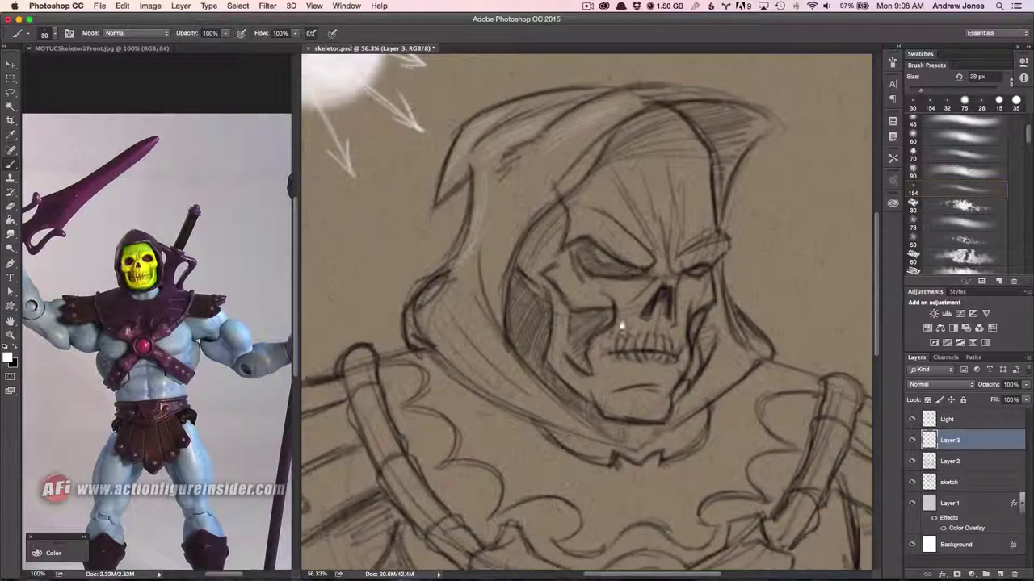
Step: Paint white highlights on the skull's cheeks, jaw and chin and along the chest straps
drag(593, 335, 630, 412)
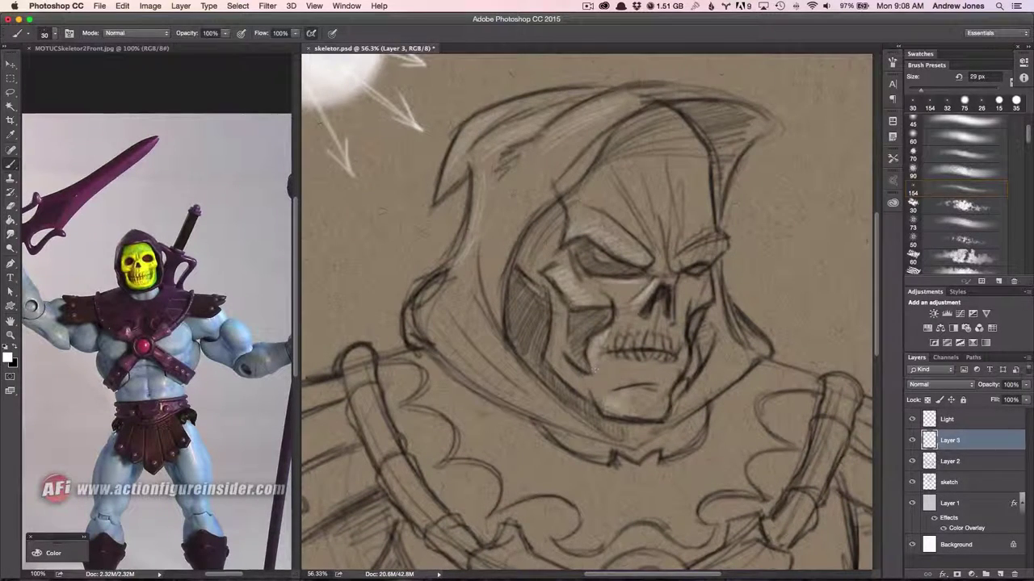
mouse_move(613, 370)
mouse_down()
mouse_move(553, 339)
mouse_move(694, 254)
mouse_up()
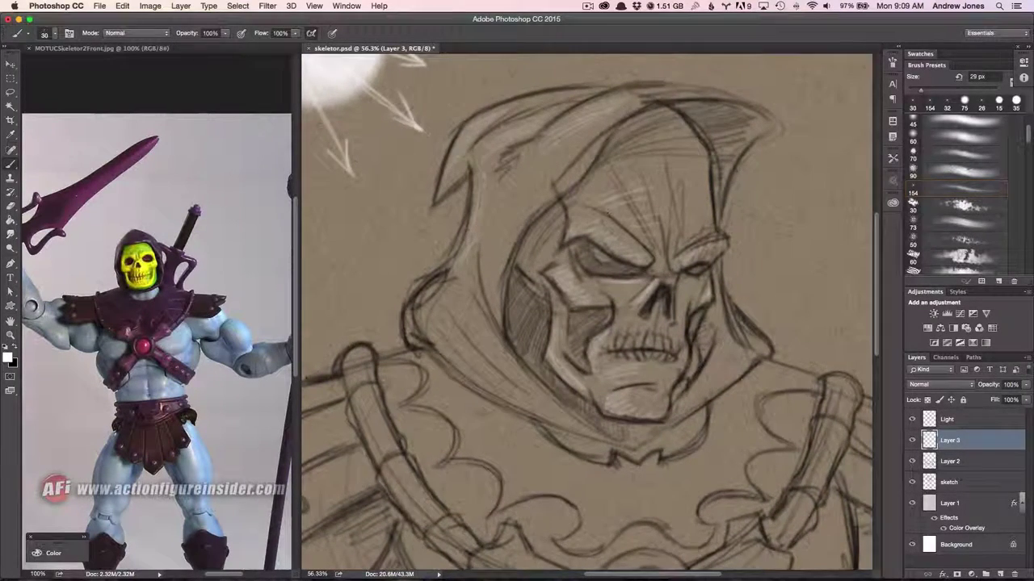
scroll(710, 284, down, 4)
drag(386, 289, 445, 402)
scroll(445, 402, down, 3)
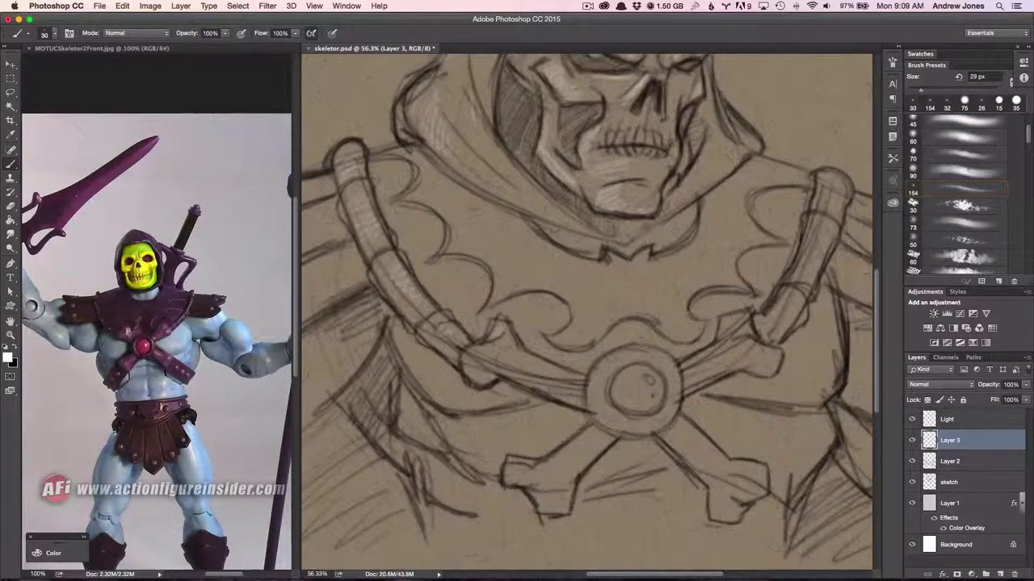
drag(466, 356, 578, 387)
drag(694, 368, 727, 323)
Step: Paint more white highlights around the collar and chest strap
scroll(588, 323, right, 3)
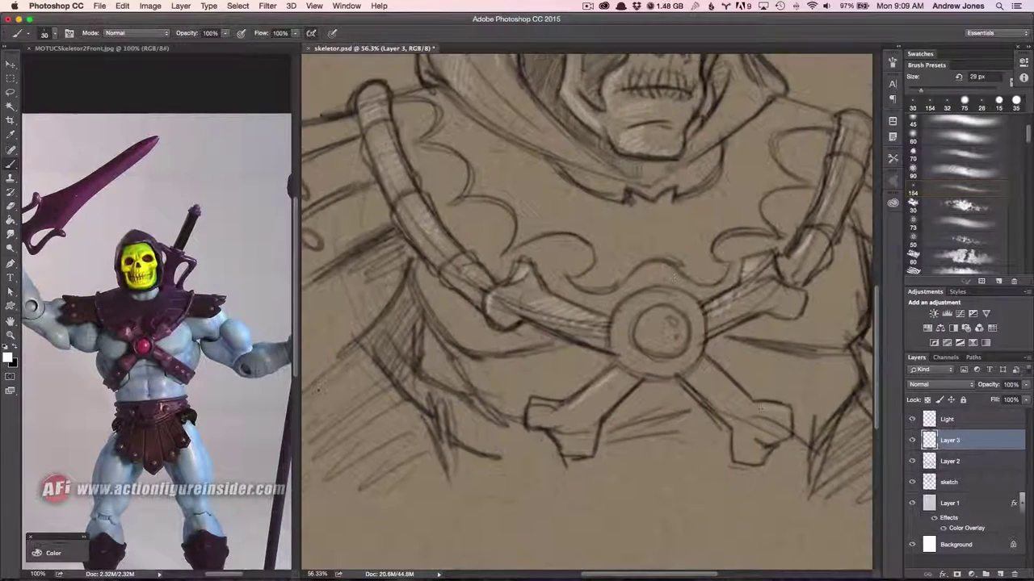
scroll(631, 440, left, 5)
mouse_move(662, 279)
mouse_down()
mouse_move(707, 268)
mouse_move(759, 237)
mouse_up()
drag(457, 184, 480, 214)
drag(502, 244, 513, 269)
drag(614, 323, 638, 349)
drag(760, 307, 809, 299)
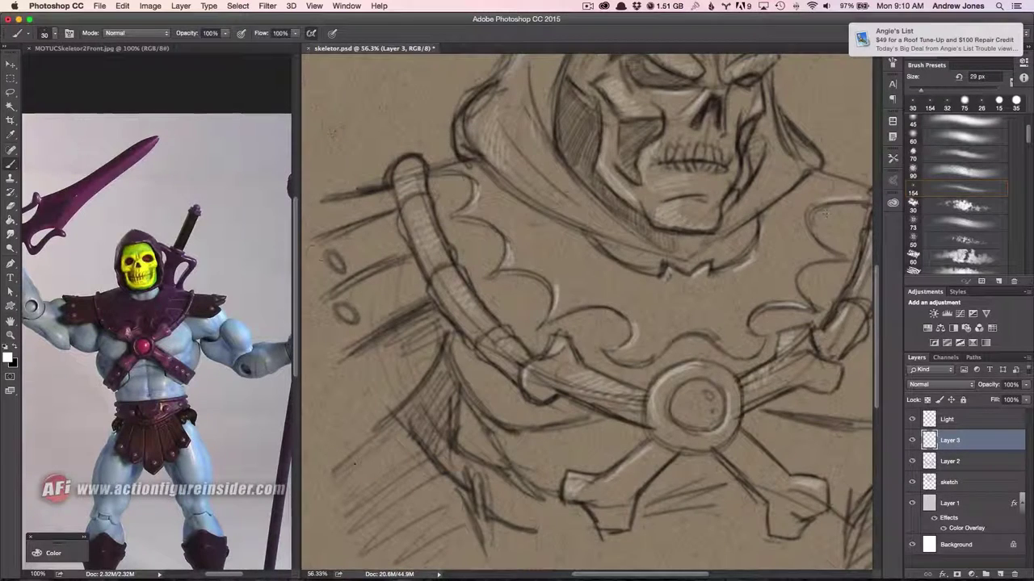
scroll(765, 326, up, 3)
scroll(765, 326, right, 3)
scroll(717, 323, left, 3)
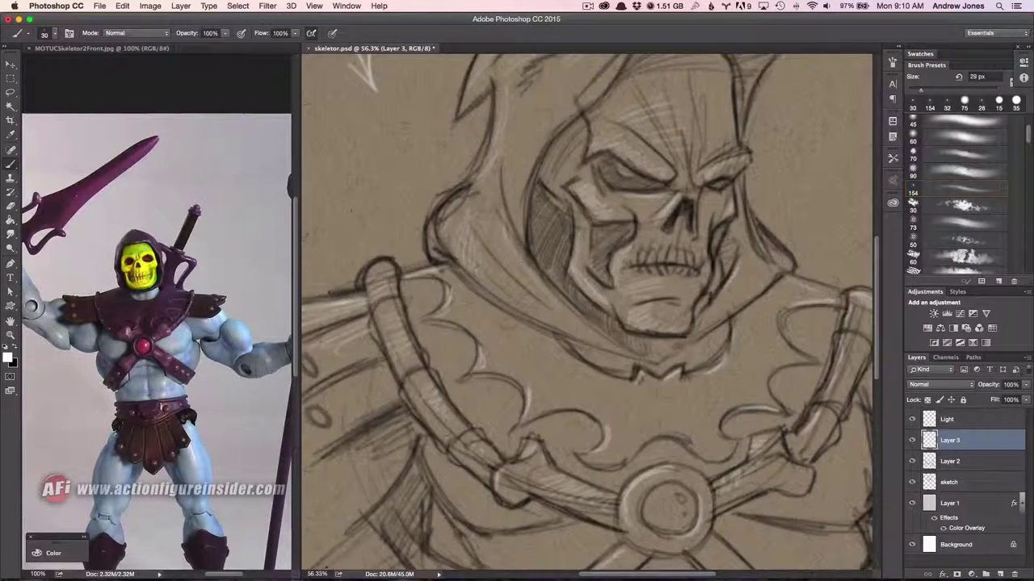
scroll(717, 323, up, 2)
scroll(694, 299, down, 3)
scroll(699, 259, down, 4)
scroll(704, 206, right, 2)
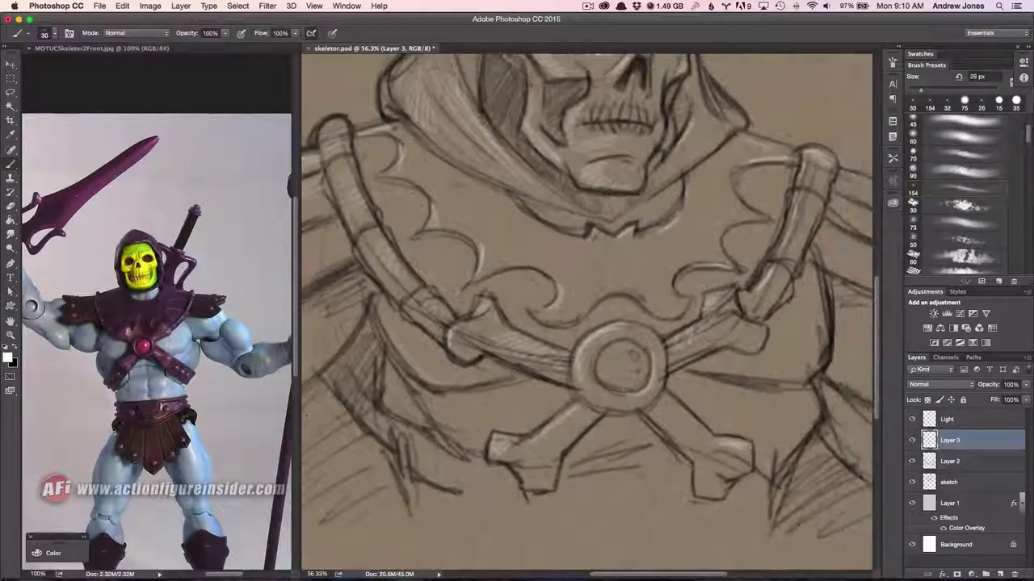
scroll(704, 206, up, 5)
Step: On new Layer 4, brush dark shading on the nose, cheek, jaw, brow and upper hood
click(999, 574)
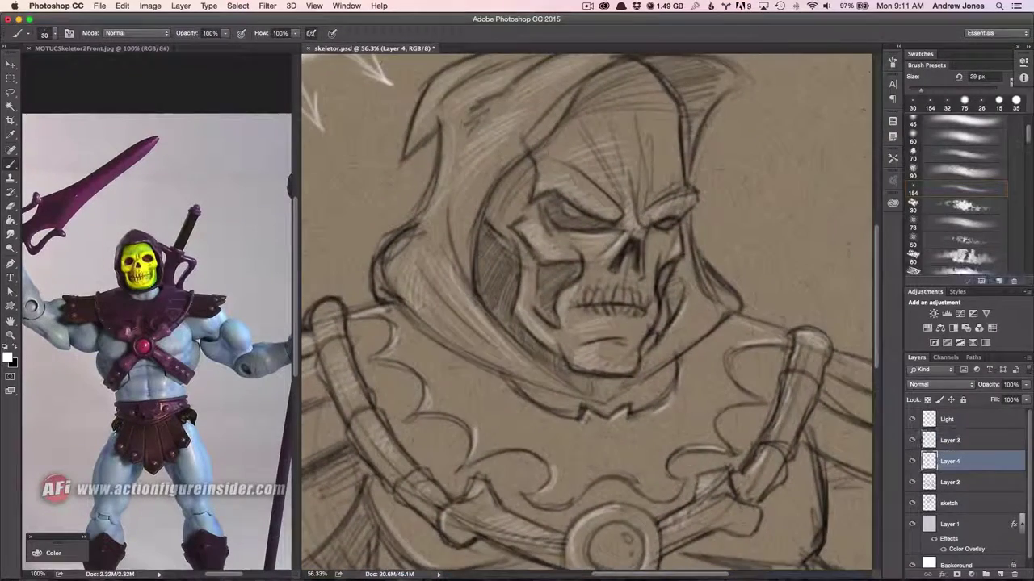
scroll(598, 242, up, 3)
scroll(517, 264, down, 1)
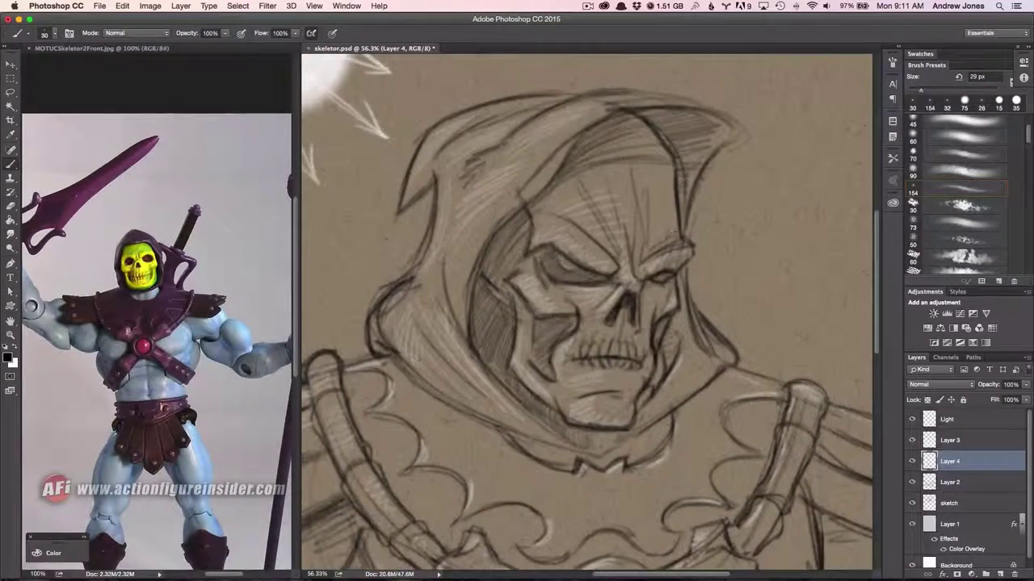
mouse_move(662, 284)
mouse_down()
mouse_move(670, 308)
mouse_move(643, 339)
mouse_move(615, 428)
mouse_up()
drag(644, 327, 630, 346)
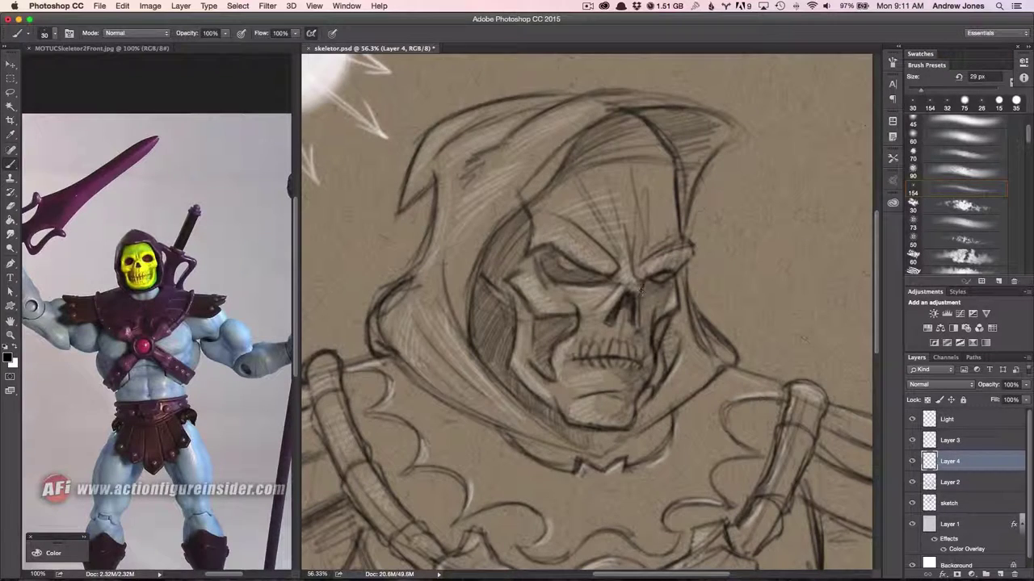
mouse_move(670, 243)
mouse_down()
mouse_move(646, 207)
mouse_move(646, 150)
mouse_up()
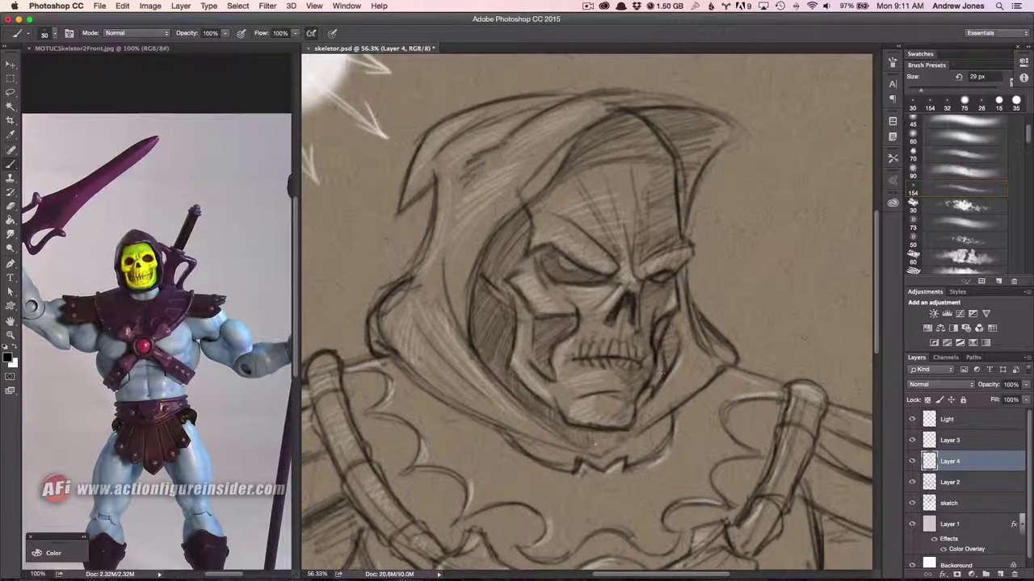
scroll(603, 442, down, 5)
scroll(637, 363, up, 5)
key(super+minus)
key(super+minus)
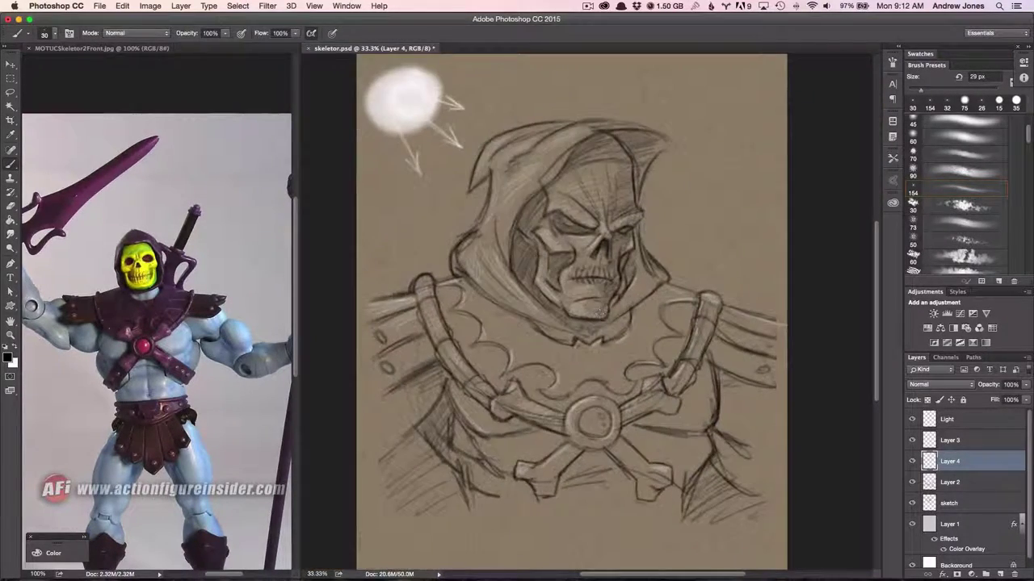
Step: Rename Layer 3 to 'highlights' and Layer 4 to 'shadows'
double_click(950, 440)
text(highlights)
key(Tab)
text(shadows)
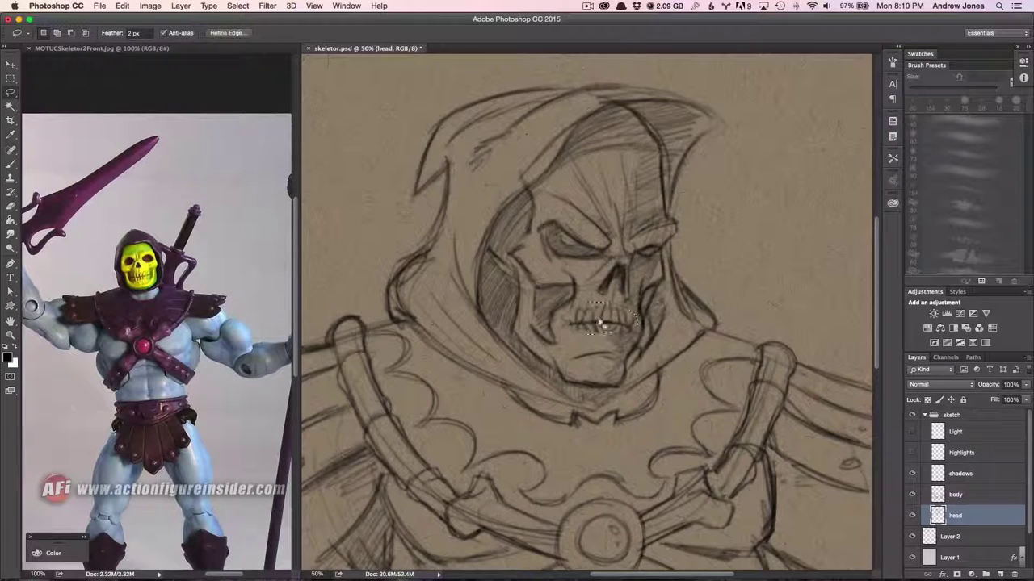
Step: Clear the teeth and skull selections and switch to the body layer
key(ctrl+d)
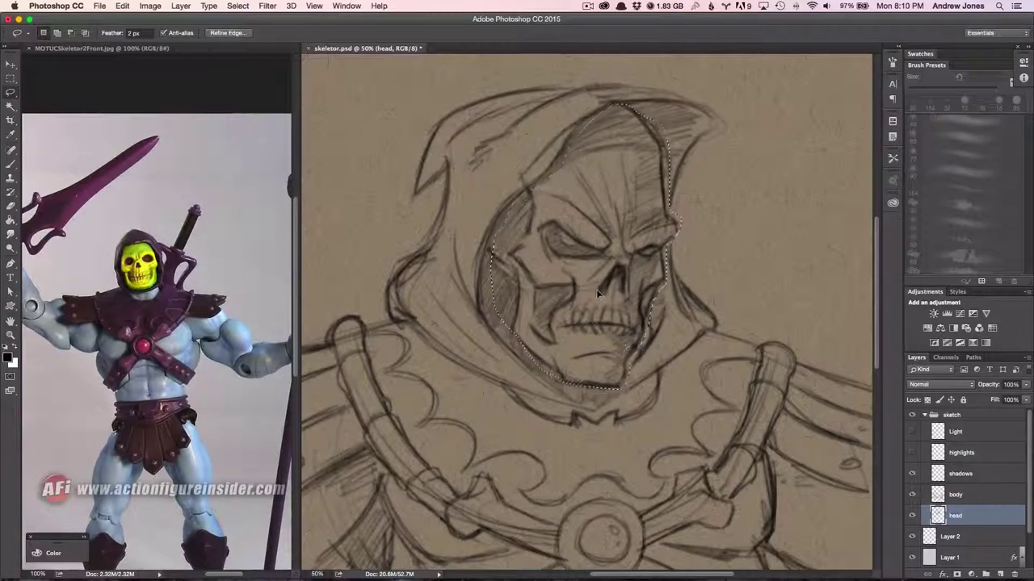
key(ctrl+d)
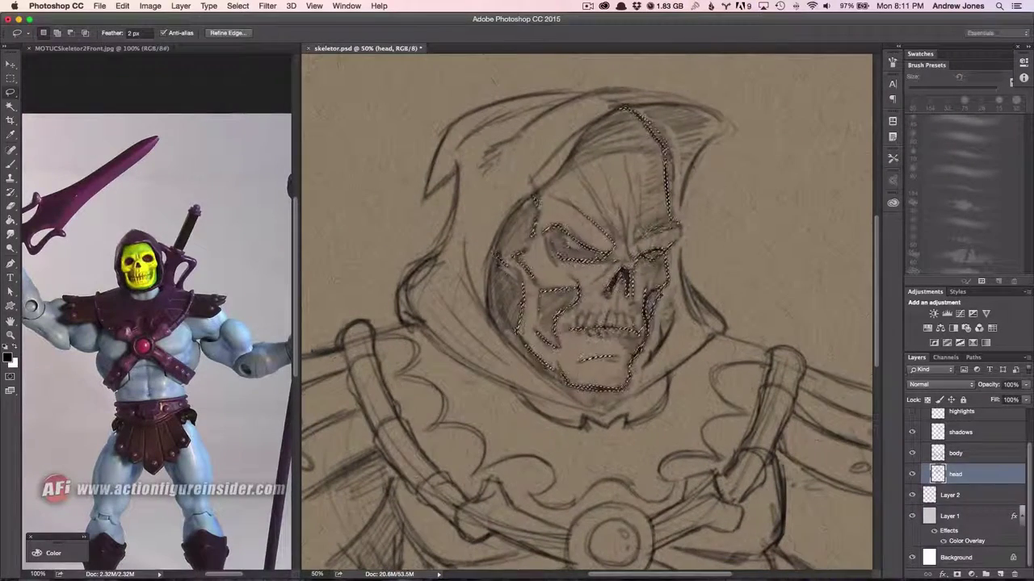
scroll(654, 242, down, 5)
scroll(669, 316, up, 5)
key(ctrl+minus)
key(alt+bracketright)
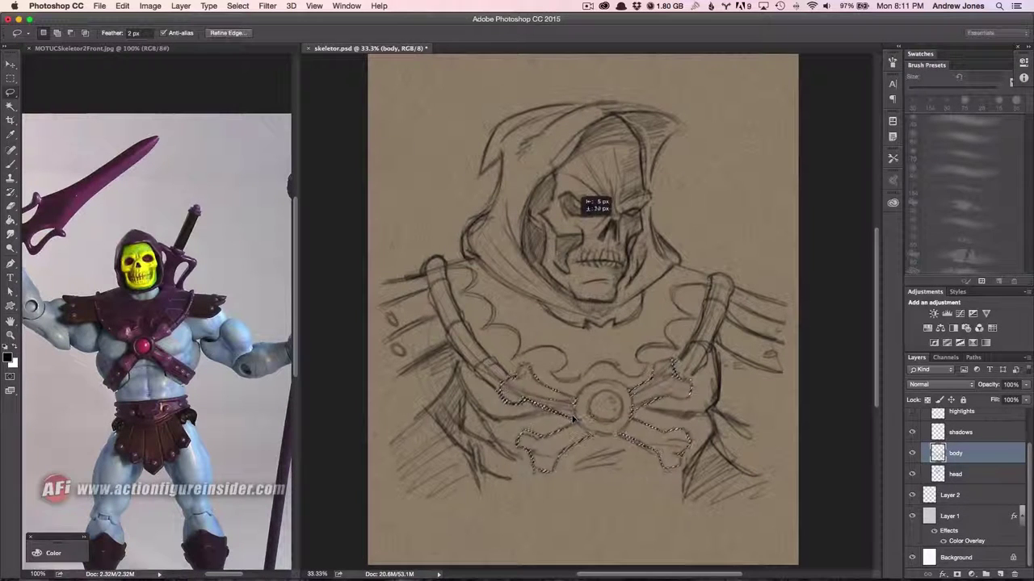
Step: Nudge the chest emblem sketch down and begin reshaping the left shoulder strap
mouse_move(500, 363)
mouse_down()
mouse_move(575, 412)
mouse_move(601, 407)
mouse_up()
key(ctrl+d)
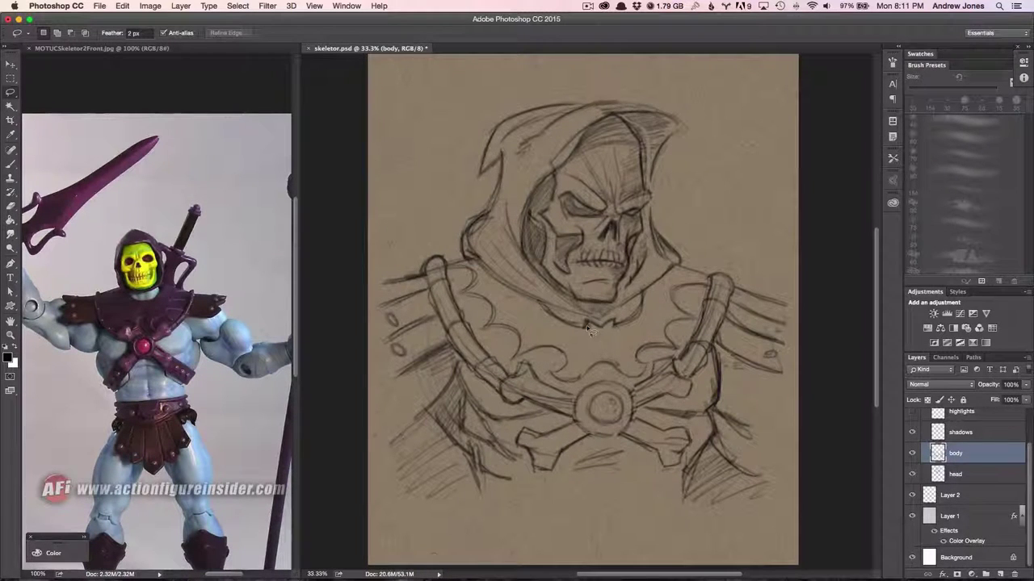
drag(502, 379, 504, 386)
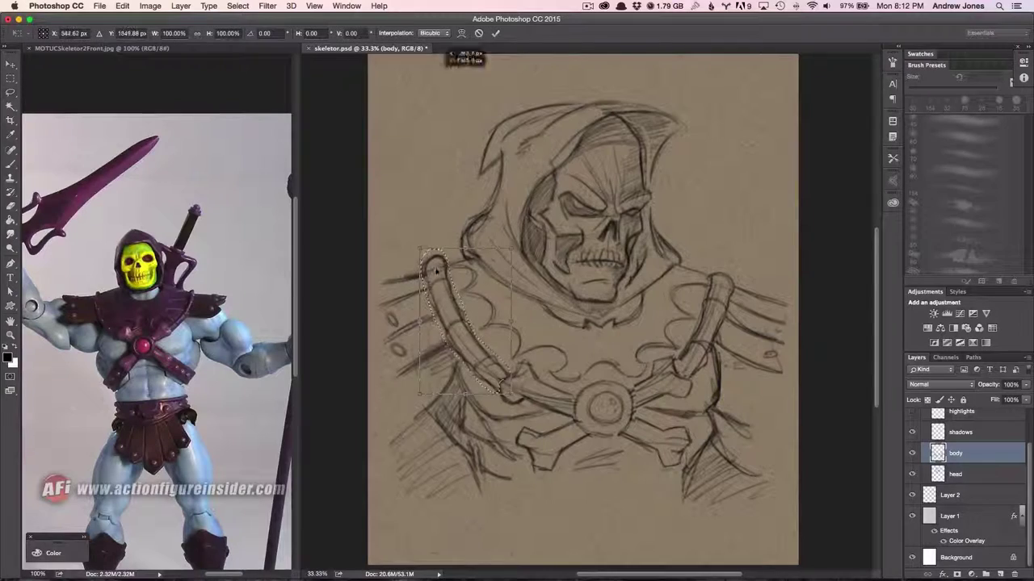
key(ctrl+t)
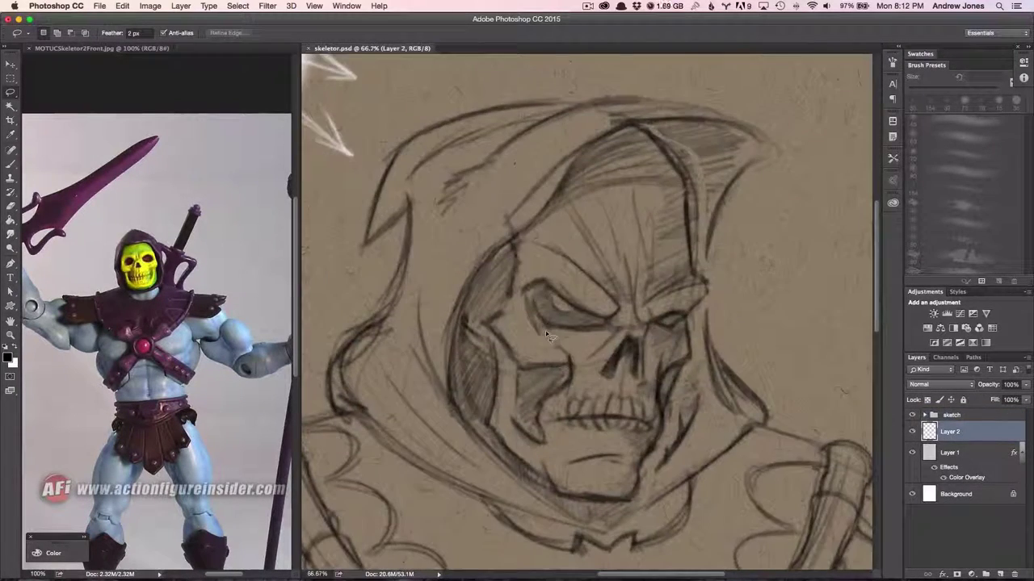
Step: Paint the skull's left edge and jaw flat yellow and name that layer 'skull'
mouse_move(506, 239)
mouse_down()
mouse_move(468, 304)
mouse_move(494, 412)
mouse_up()
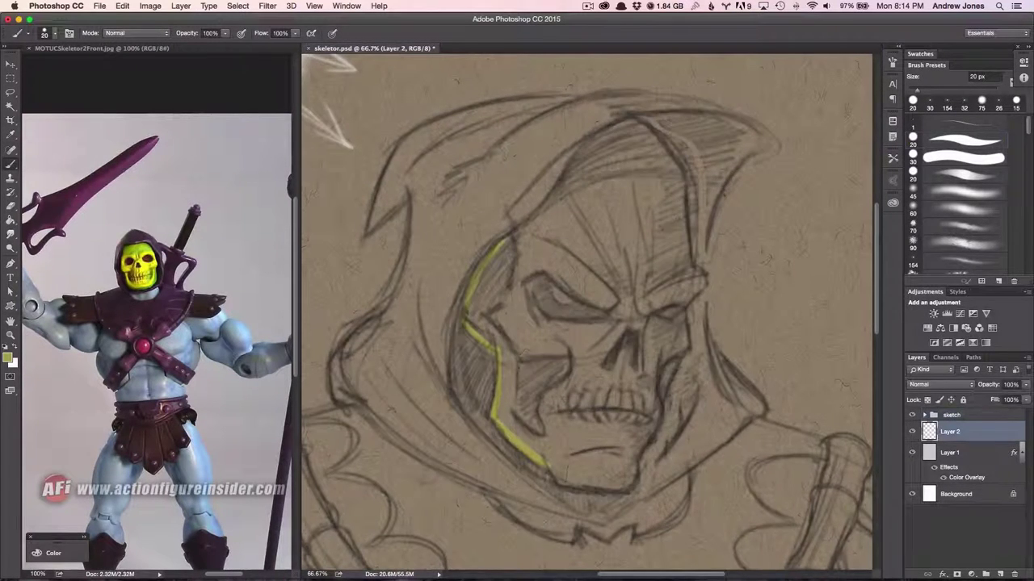
drag(546, 465, 635, 458)
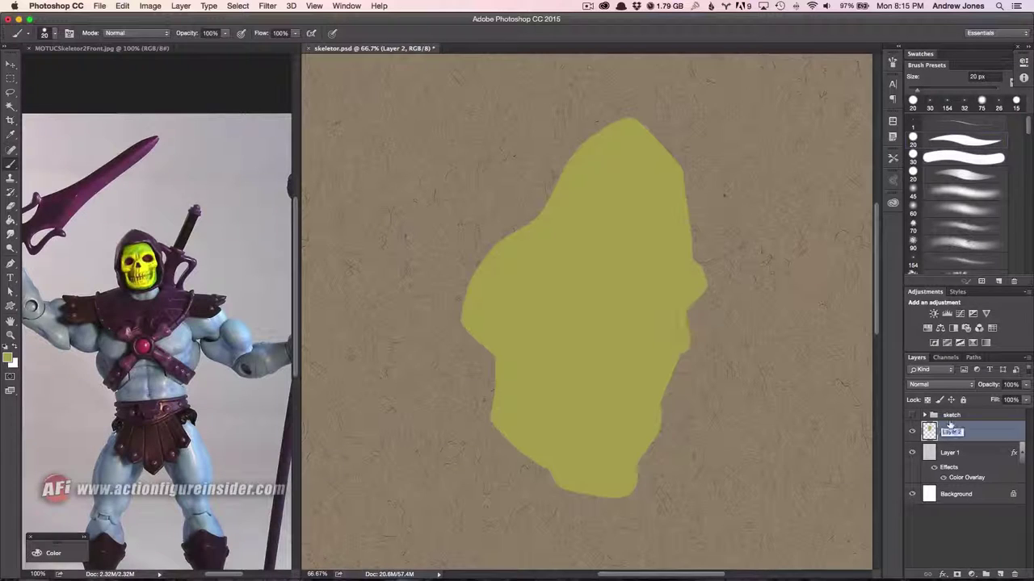
text(skull)
key(Return)
click(912, 414)
text(hood)
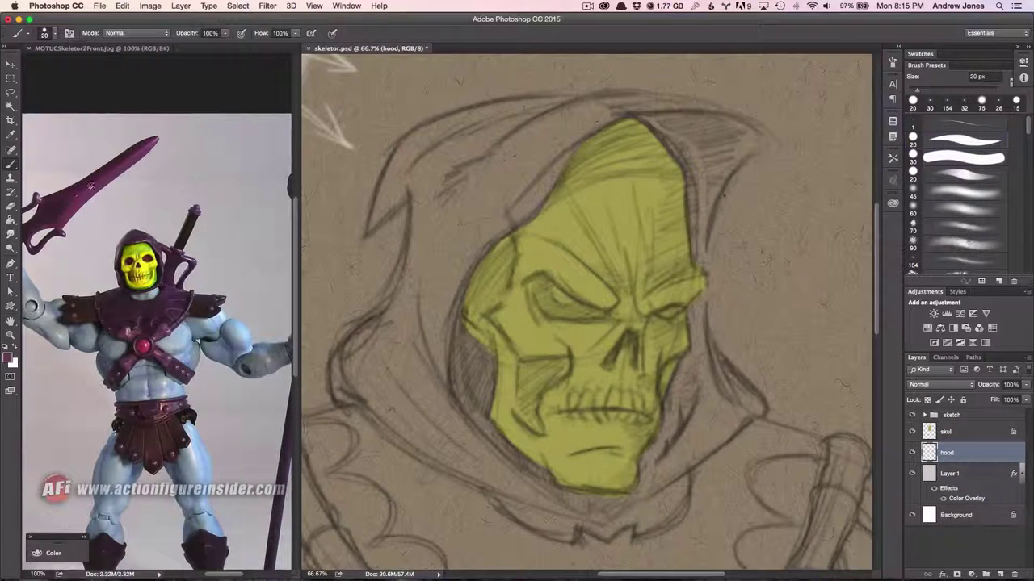
Step: Outline the hood in dark purple, from the inner edge beside the skull around to the bottom
drag(627, 115, 456, 317)
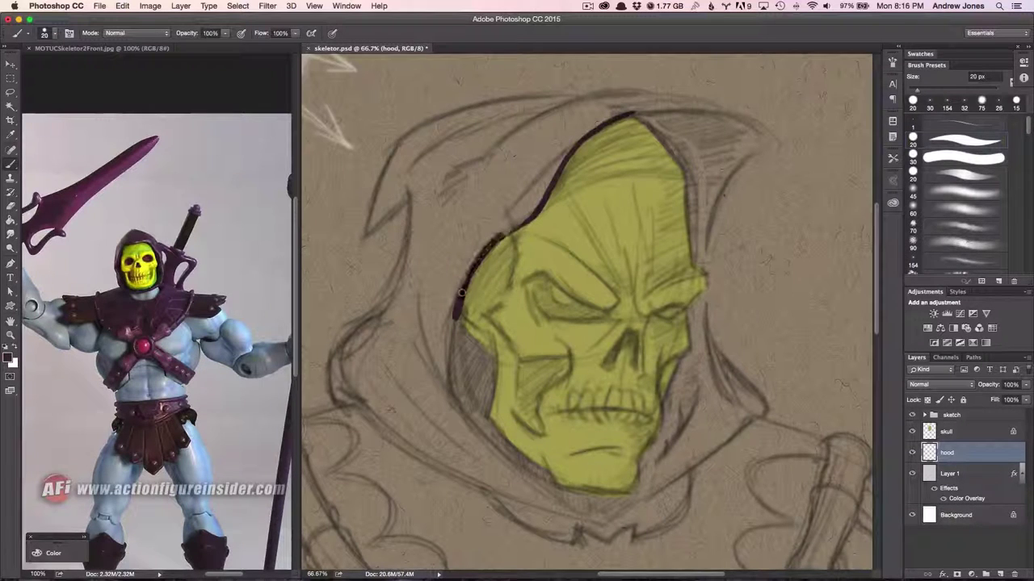
drag(467, 273, 529, 464)
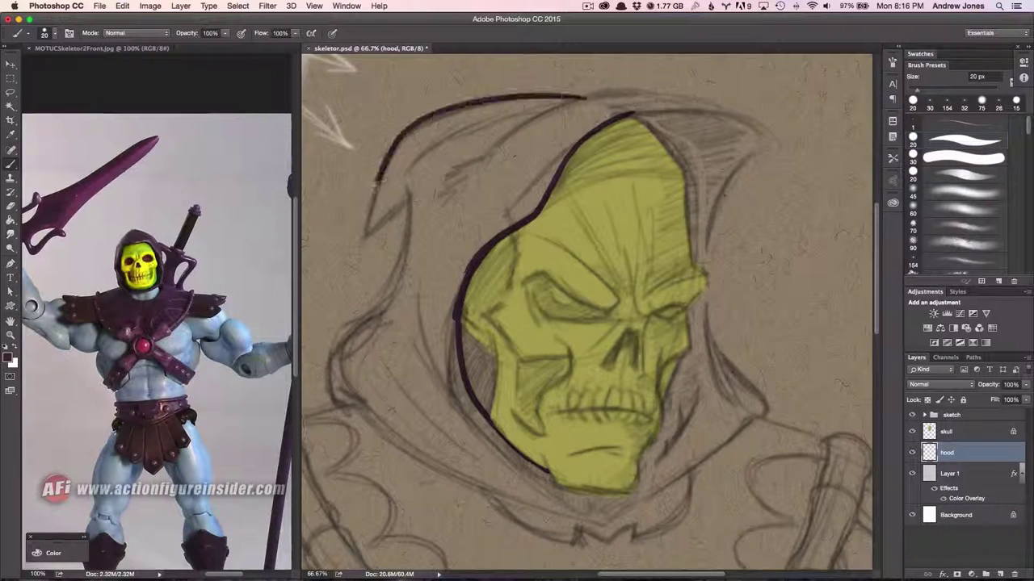
drag(594, 98, 365, 236)
key(ctrl+z)
mouse_move(595, 99)
mouse_down()
mouse_move(408, 194)
mouse_move(328, 389)
mouse_up()
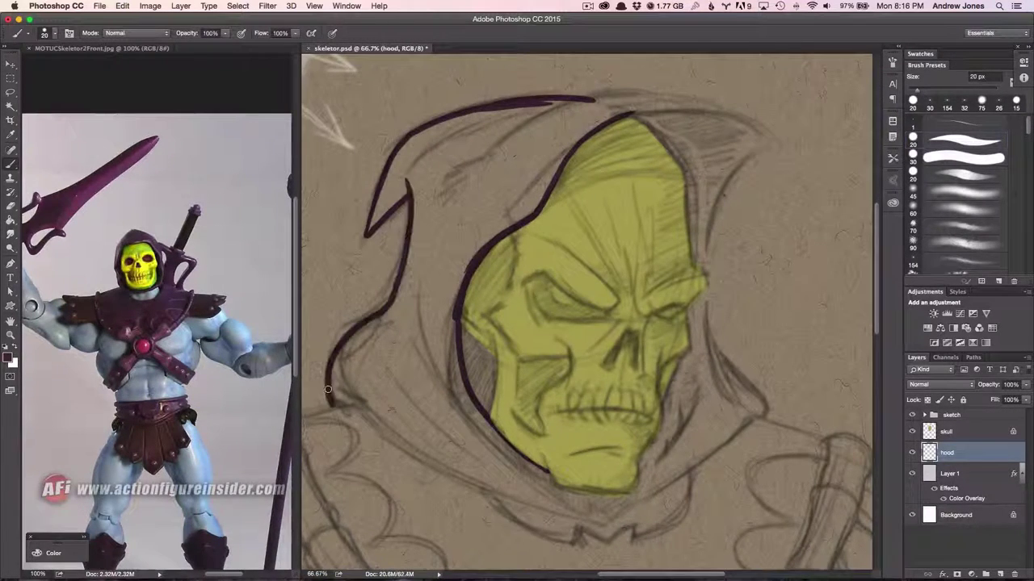
mouse_move(482, 154)
mouse_down()
mouse_move(716, 186)
mouse_move(727, 408)
mouse_up()
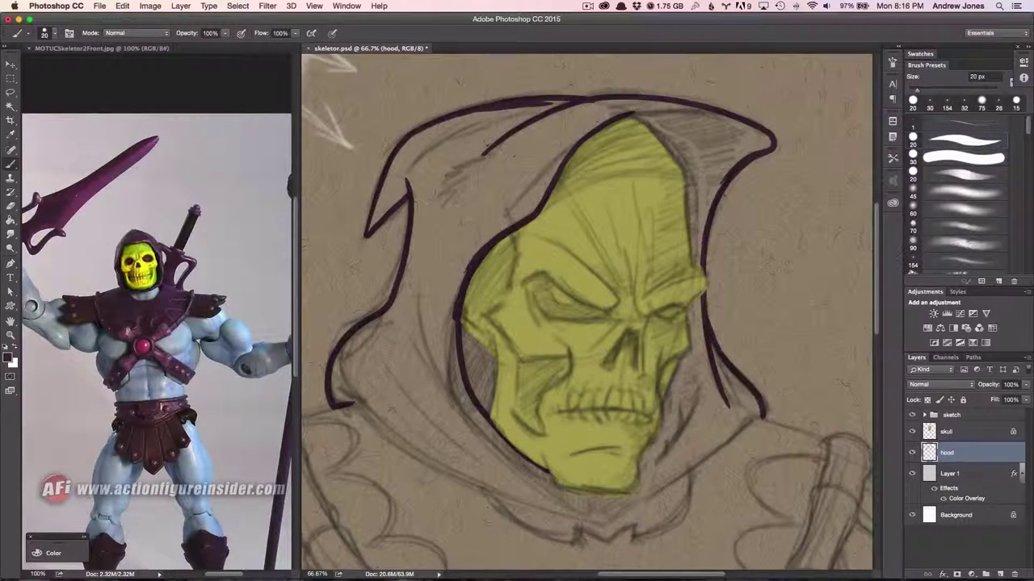
scroll(587, 312, down, 3)
drag(786, 308, 655, 405)
drag(372, 295, 599, 419)
scroll(587, 312, up, 3)
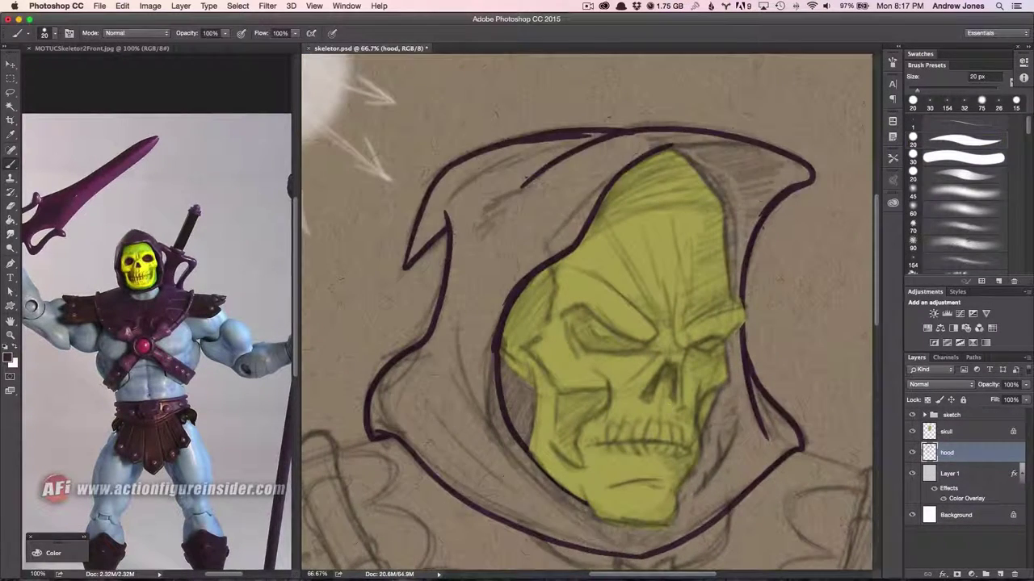
Step: Fill the hood outline dark purple, hide the skull layer and sketch group, and enlarge the brush to 25 px
click(492, 299)
click(912, 432)
click(911, 414)
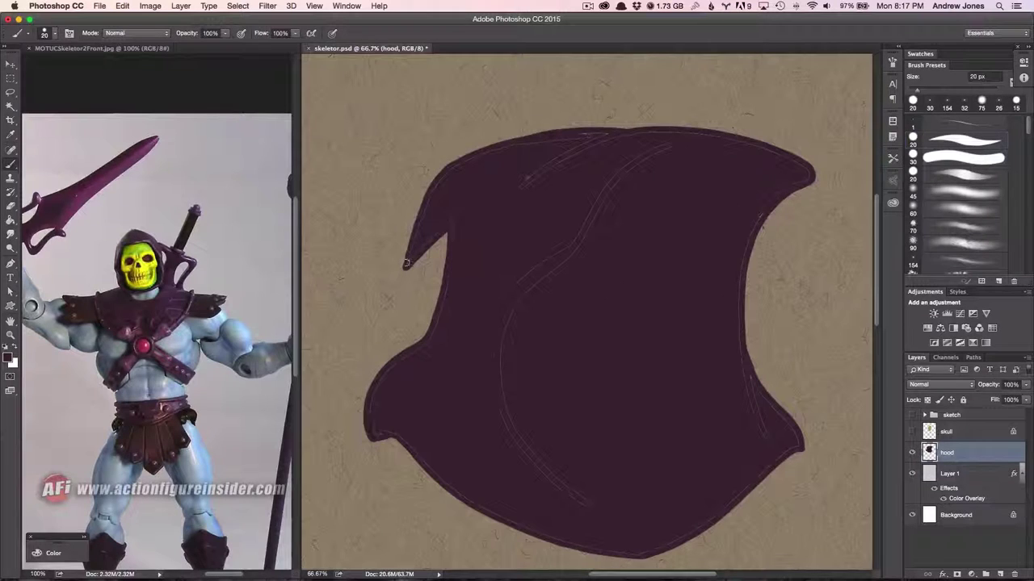
key(bracketright)
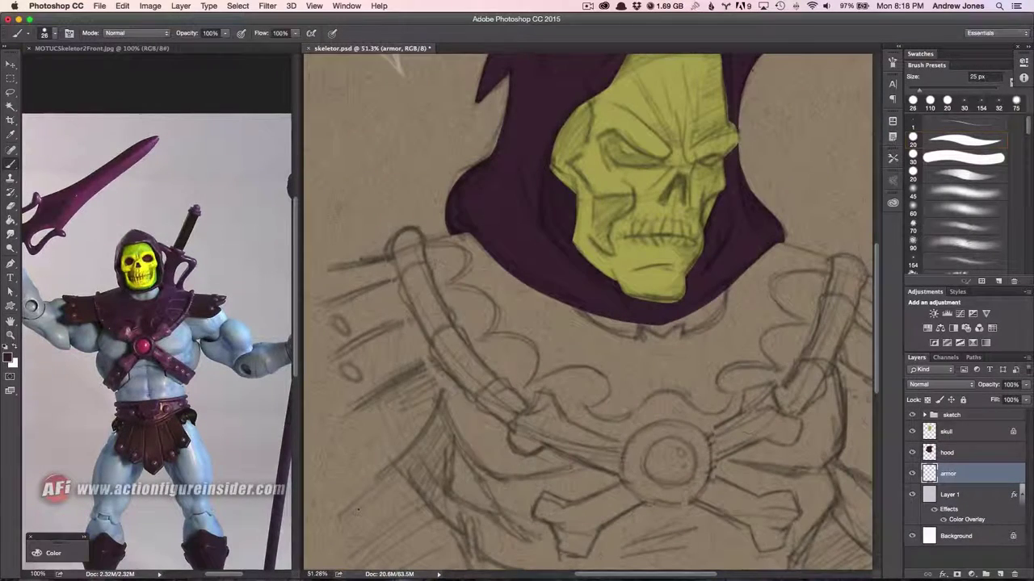
Step: Outline the right shoulder strap of the armor in purple over the sketch
mouse_move(456, 217)
mouse_down()
mouse_move(411, 238)
mouse_move(469, 355)
mouse_move(543, 444)
mouse_move(602, 488)
mouse_move(630, 409)
mouse_up()
mouse_move(583, 181)
mouse_down()
mouse_move(638, 229)
mouse_move(615, 270)
mouse_move(527, 355)
mouse_up()
drag(616, 271, 590, 355)
drag(526, 355, 563, 420)
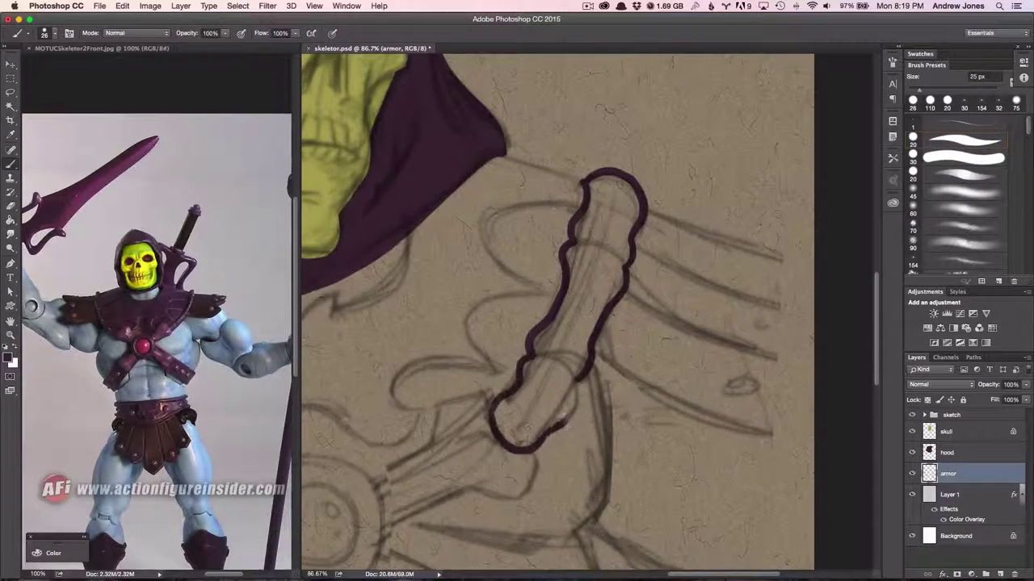
scroll(747, 353, down, 3)
scroll(824, 227, down, 2)
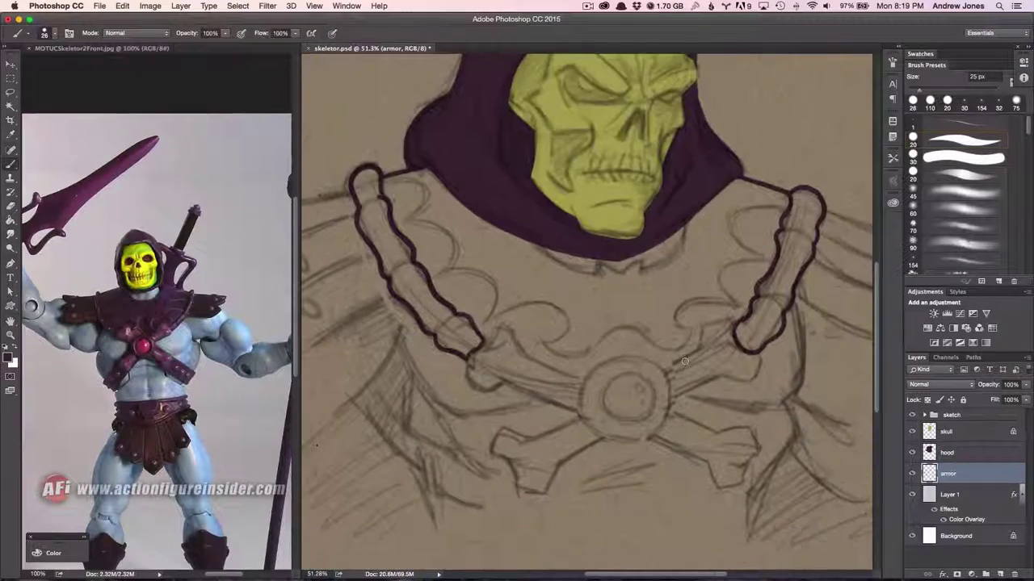
Step: Draw the armor's top and lower edges, then fill the chest armor purple
drag(911, 431, 912, 452)
drag(357, 180, 796, 185)
scroll(410, 265, up, 4)
mouse_move(410, 264)
mouse_down()
mouse_move(520, 312)
mouse_move(688, 305)
mouse_move(747, 230)
mouse_move(777, 321)
mouse_move(695, 356)
mouse_up()
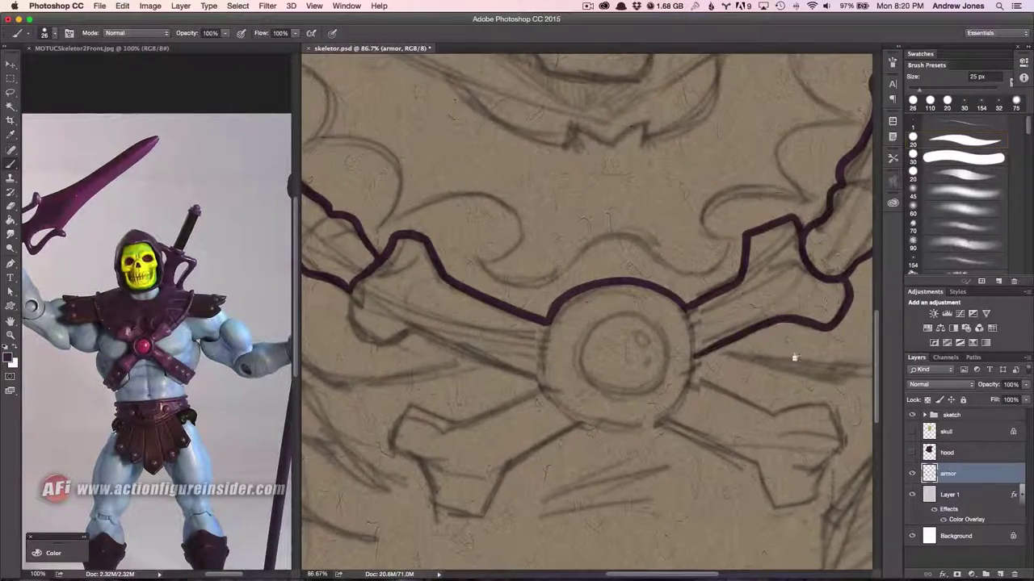
scroll(694, 356, right, 3)
scroll(694, 355, left, 5)
scroll(613, 388, down, 3)
key(g)
click(615, 439)
Step: Extend the outline at the left strap and right shoulder, then fill that armor area purple
key(b)
scroll(710, 350, up, 2)
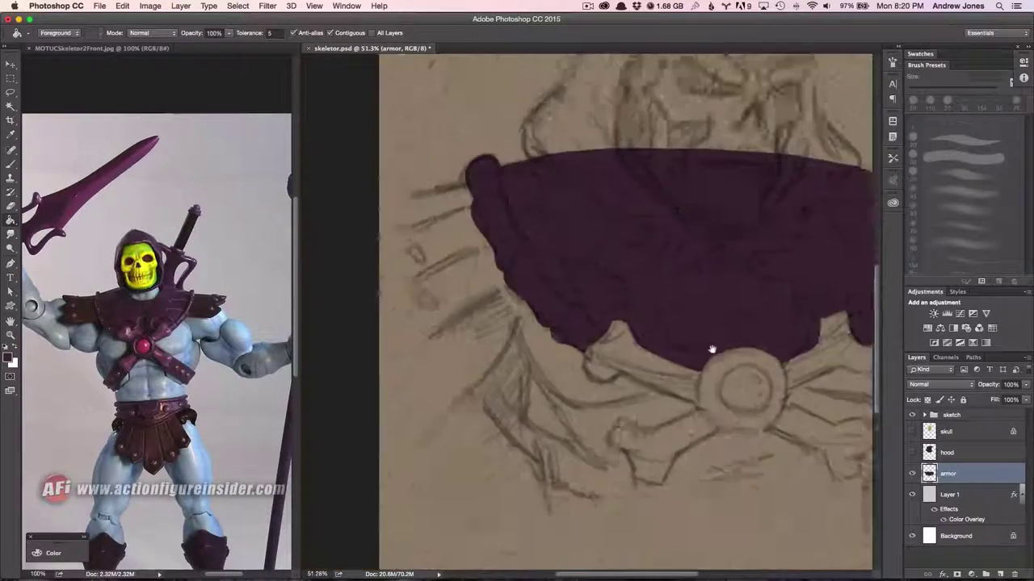
drag(558, 343, 480, 387)
scroll(449, 269, up, 2)
scroll(517, 323, right, 5)
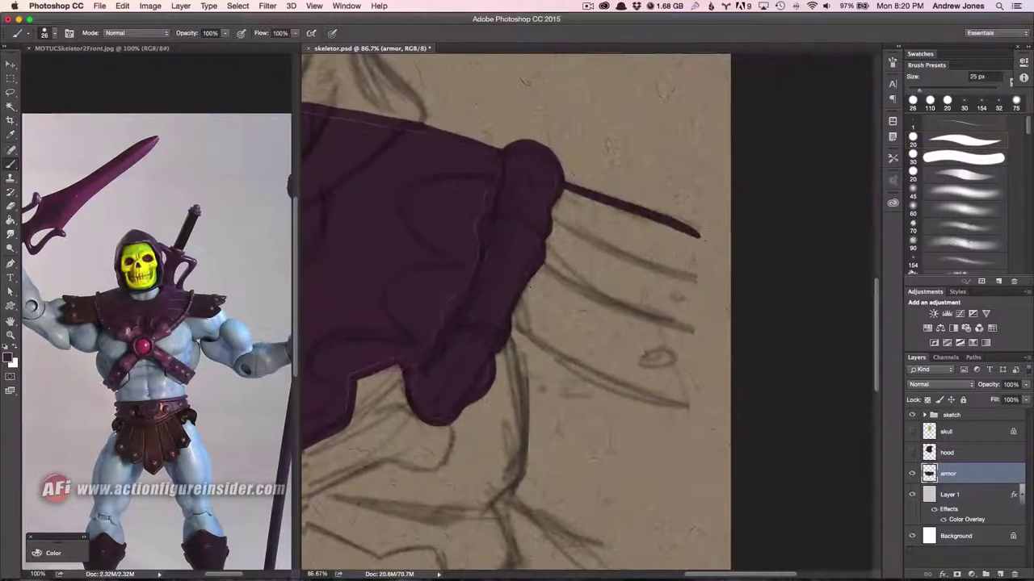
mouse_move(513, 323)
mouse_down()
mouse_move(680, 395)
mouse_move(688, 217)
mouse_up()
scroll(688, 216, left, 3)
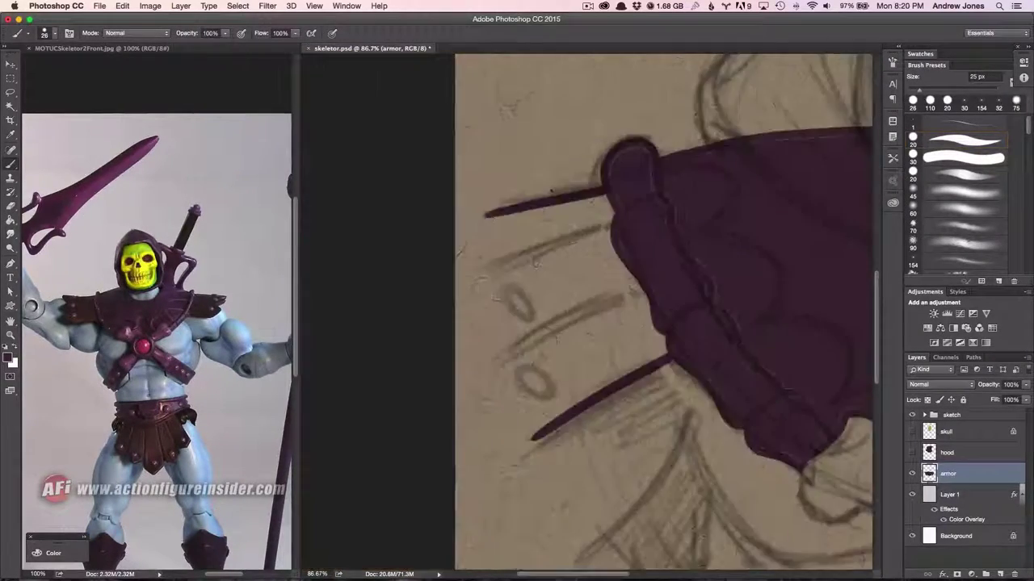
mouse_move(473, 207)
mouse_down()
mouse_move(524, 454)
mouse_move(553, 418)
mouse_up()
key(g)
click(581, 339)
Step: Set the brush to 29 px and paint over the light fringe on the cuff edge
scroll(693, 414, right, 4)
key(b)
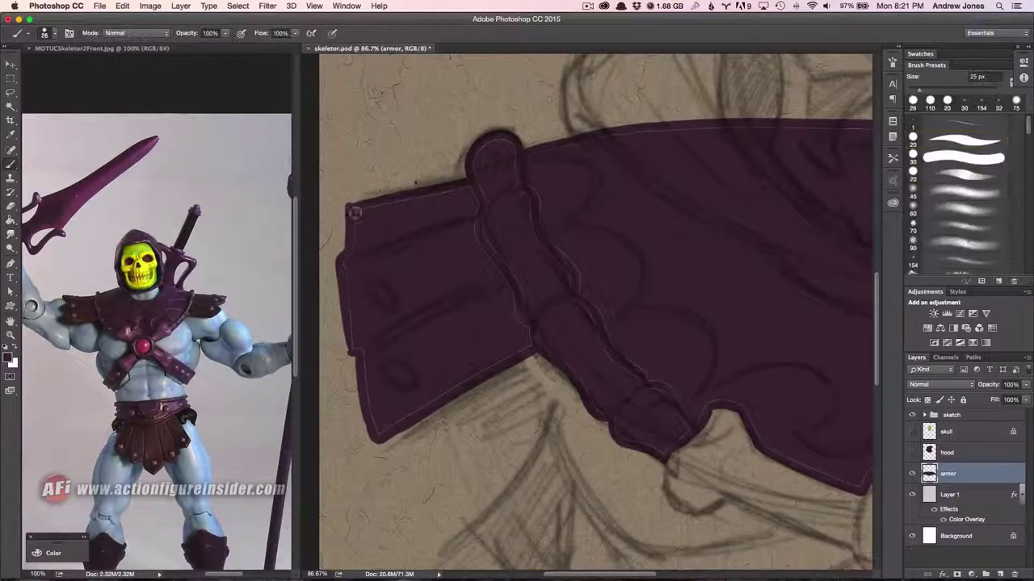
key(bracketright)
key(bracketright)
key(bracketright)
scroll(539, 386, left, 5)
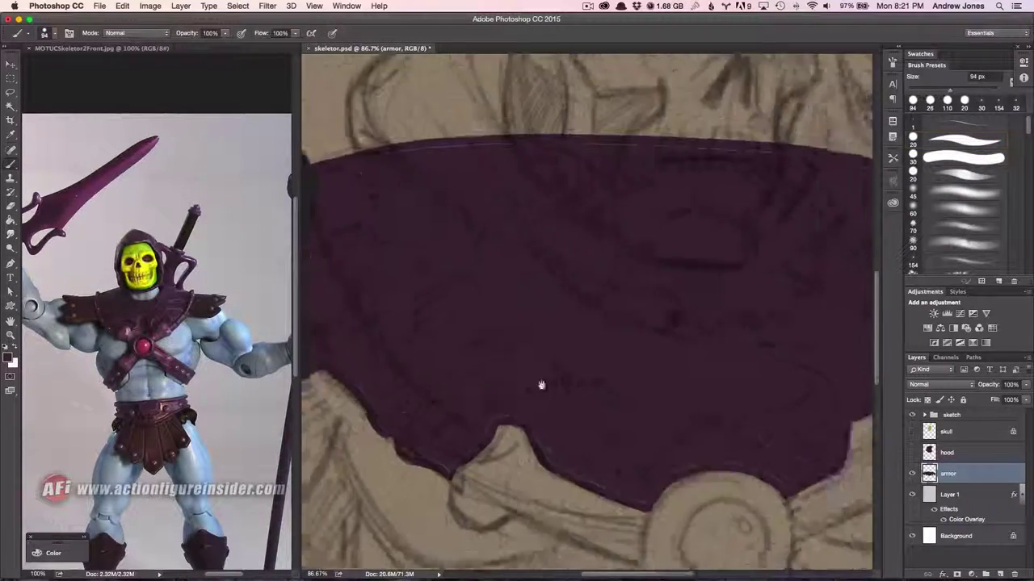
scroll(715, 348, right, 2)
key(bracketleft)
key(bracketleft)
key(bracketleft)
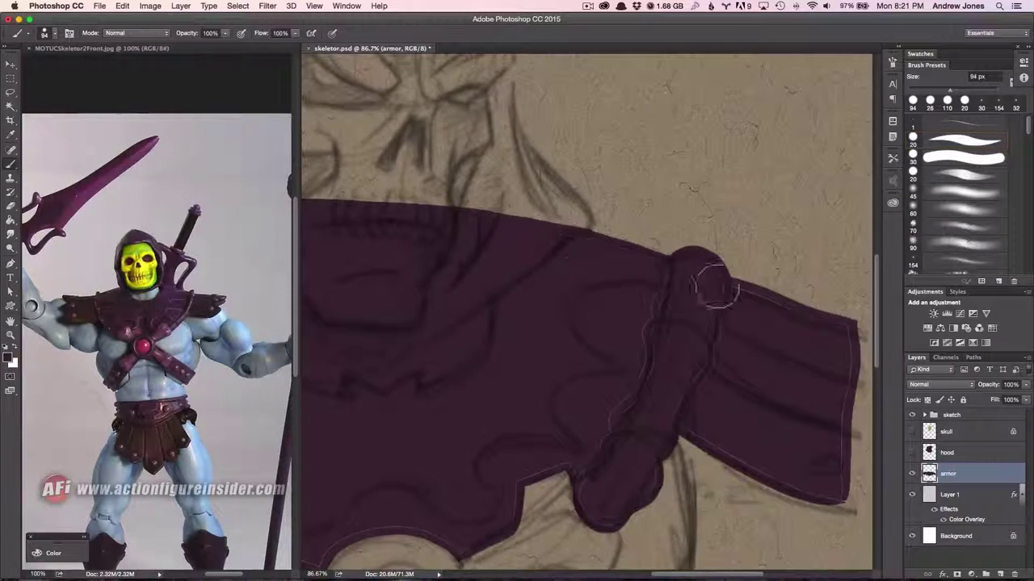
scroll(734, 420, right, 3)
drag(743, 295, 732, 412)
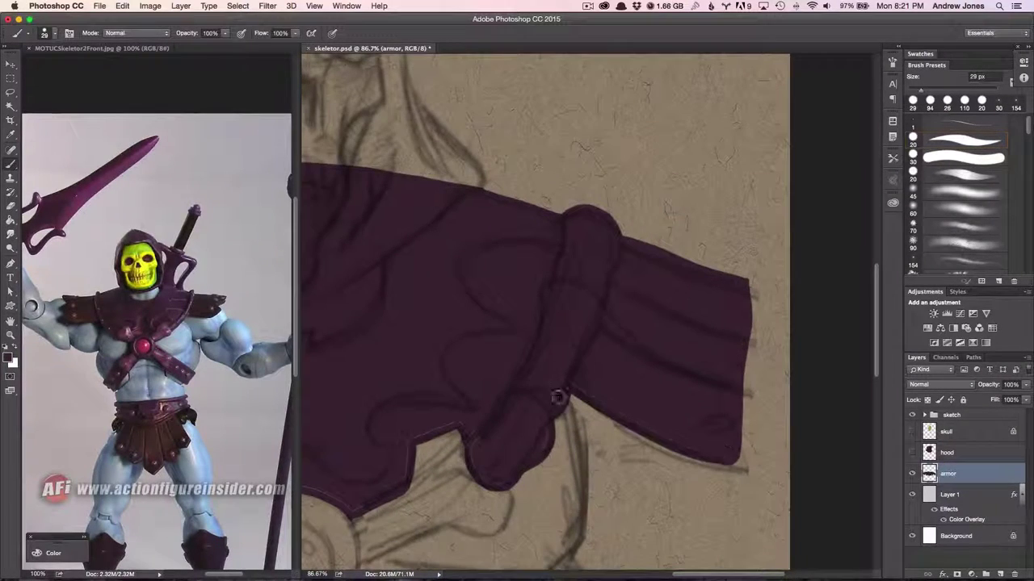
scroll(557, 397, down, 5)
scroll(557, 397, left, 4)
scroll(581, 301, left, 5)
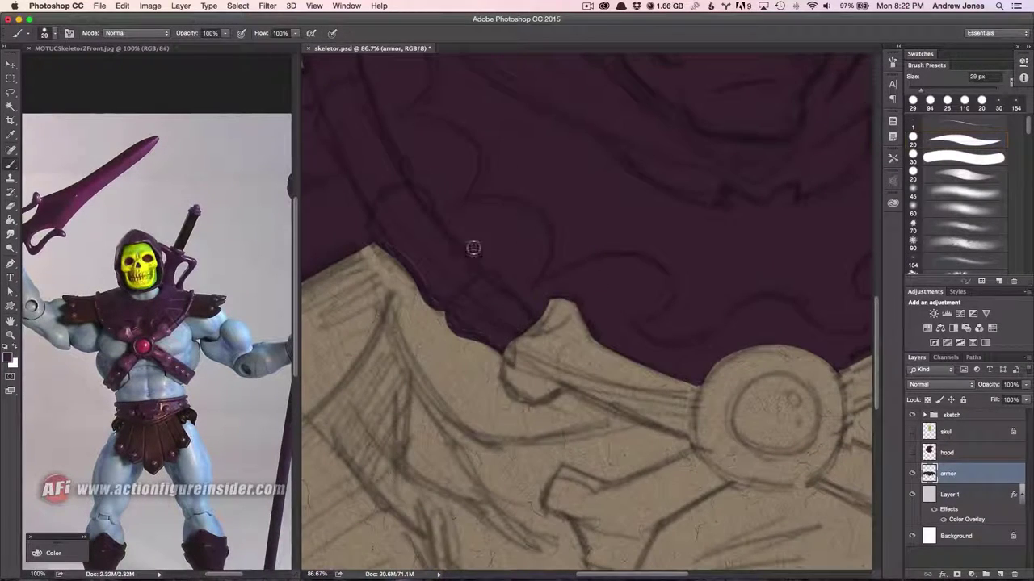
scroll(581, 259, up, 1)
scroll(701, 265, right, 3)
scroll(701, 265, down, 2)
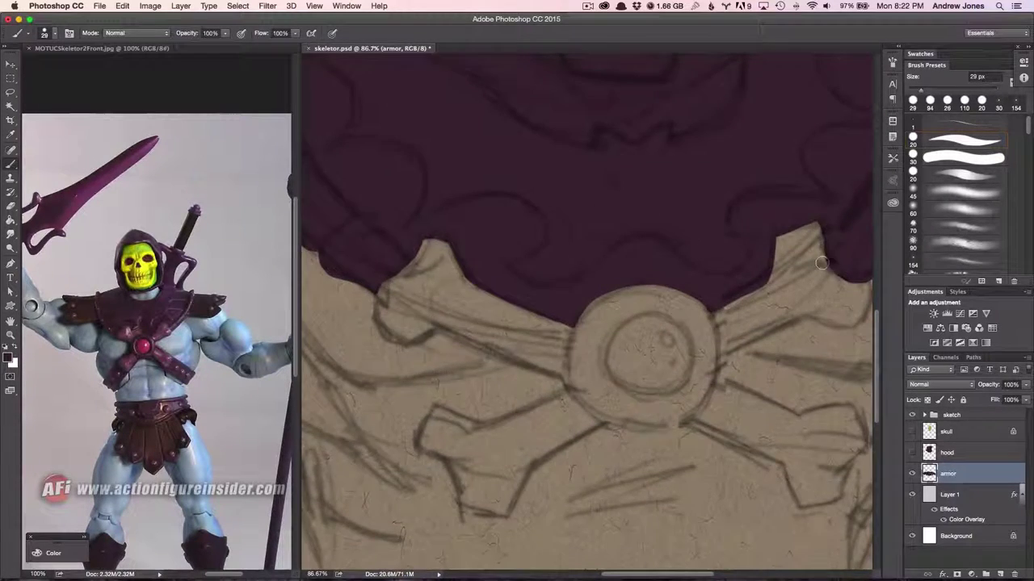
scroll(587, 314, up, 3)
scroll(681, 387, down, 4)
scroll(681, 387, up, 1)
Step: On a new layer, select a circle around the chest emblem and fill it dark purple
key(ctrl+shift+alt+n)
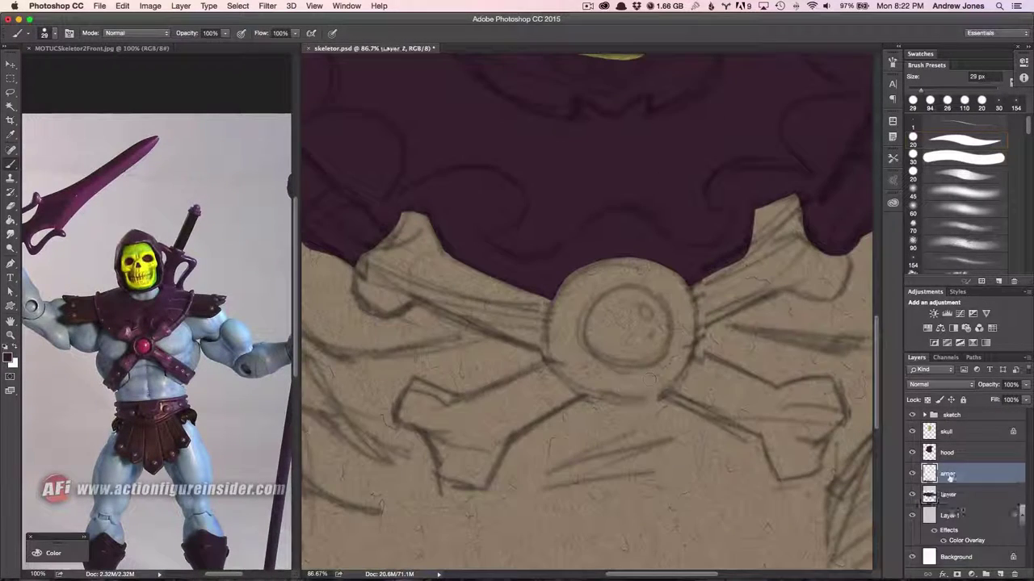
text(cross)
key(m)
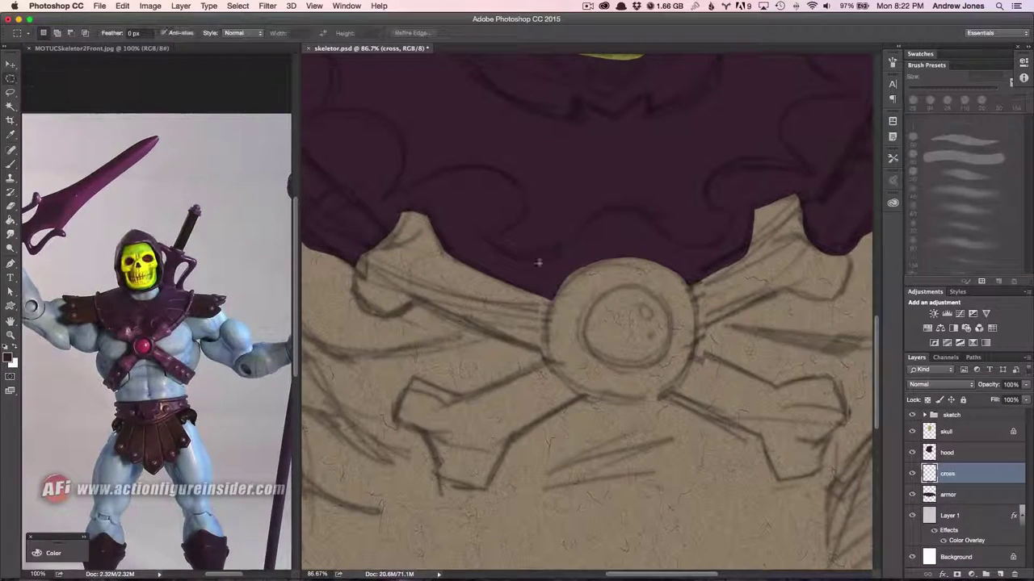
drag(547, 258, 699, 404)
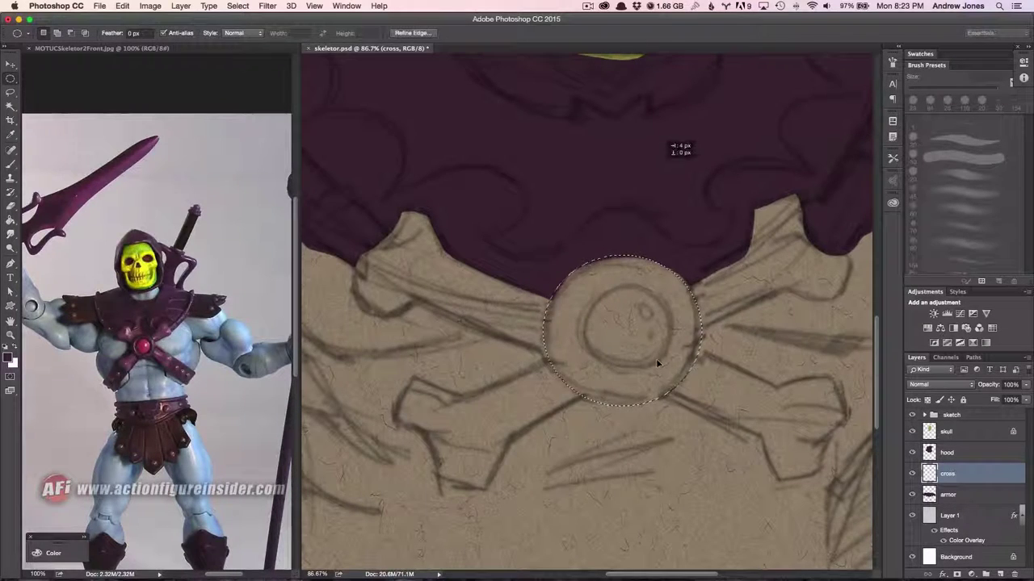
key(shift+F5)
click(421, 114)
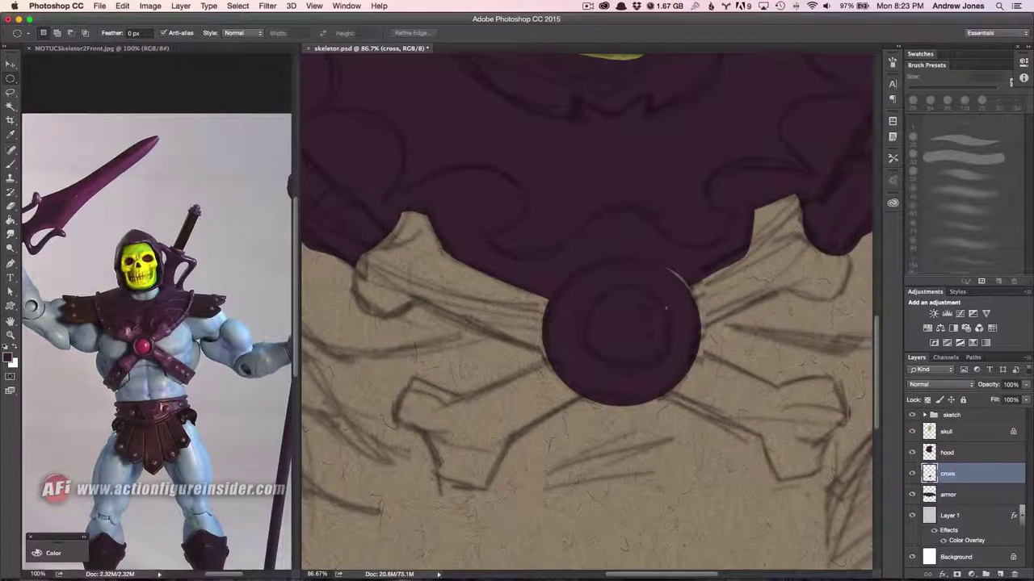
Step: Fill a smaller inner emblem circle with yellow, deselect, and touch it up with the brush
scroll(627, 350, down, 2)
drag(577, 257, 670, 344)
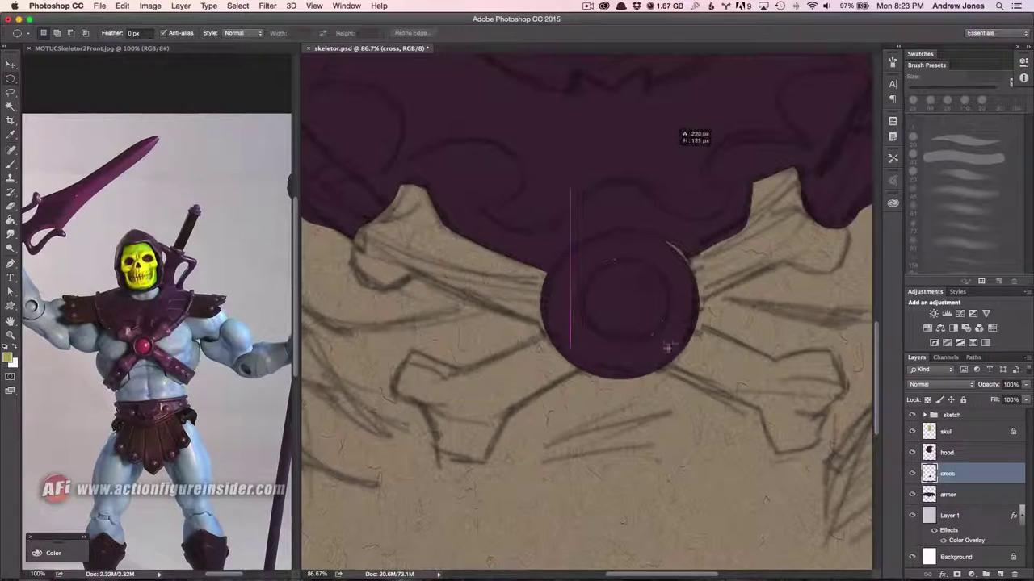
key(b)
key(alt+BackSpace)
key(ctrl+d)
key(alt+bracketleft)
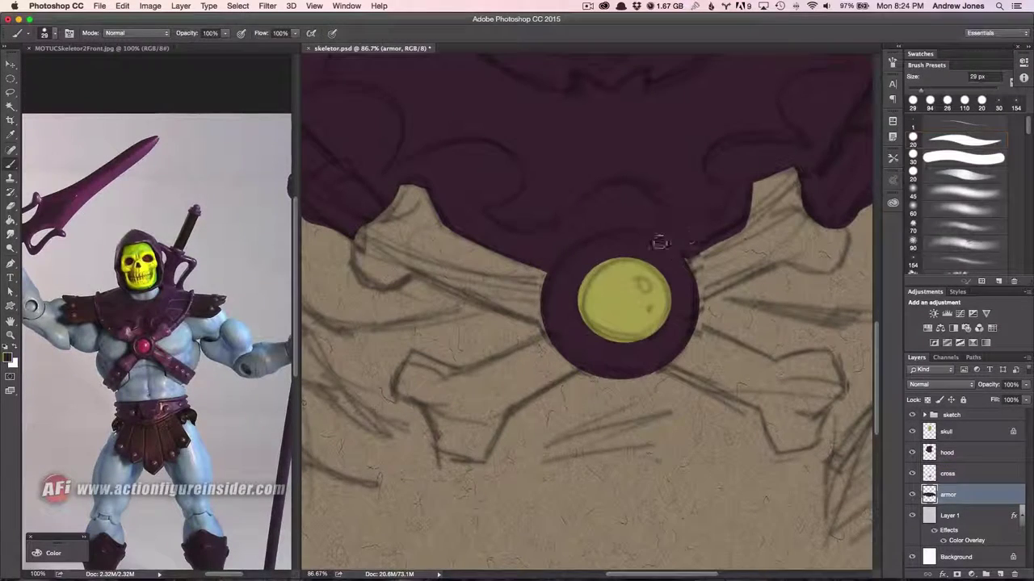
drag(584, 334, 605, 349)
scroll(771, 368, up, 3)
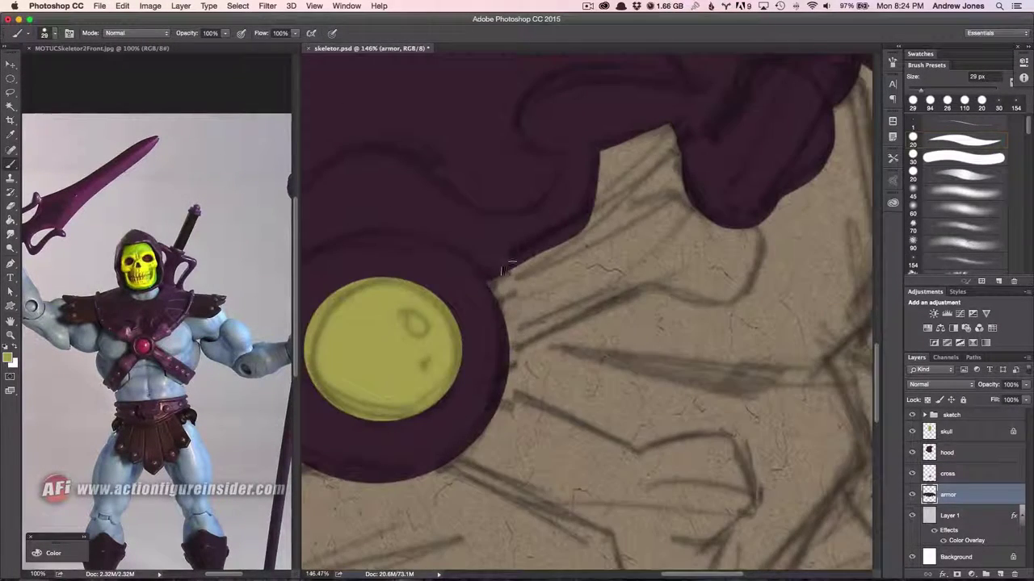
Step: Create a new empty layer and get rid of the old cross layer
key(ctrl+shift+alt+n)
click(949, 452)
key(ctrl+minus)
key(ctrl+minus)
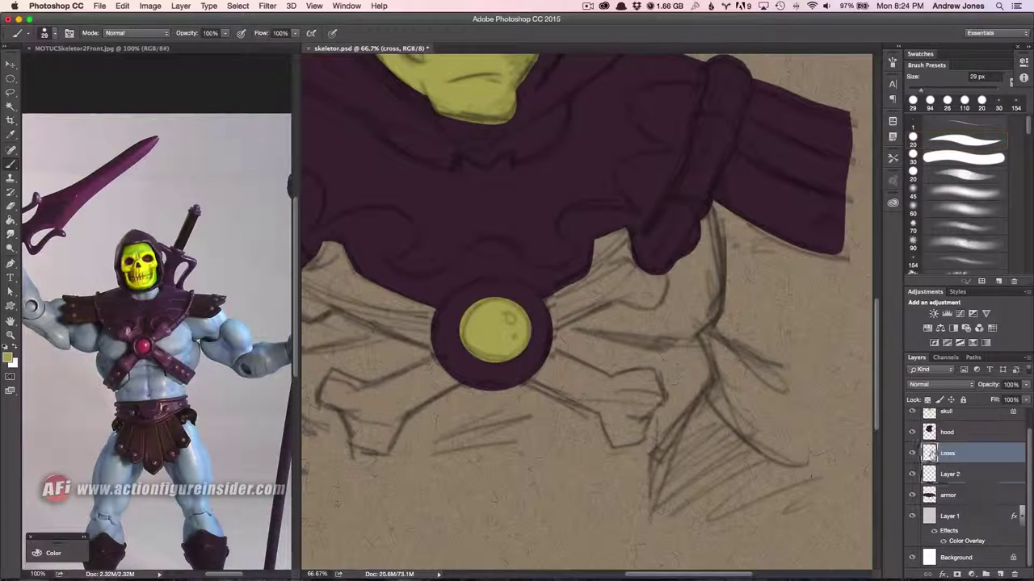
key(ctrl+e)
text(bones)
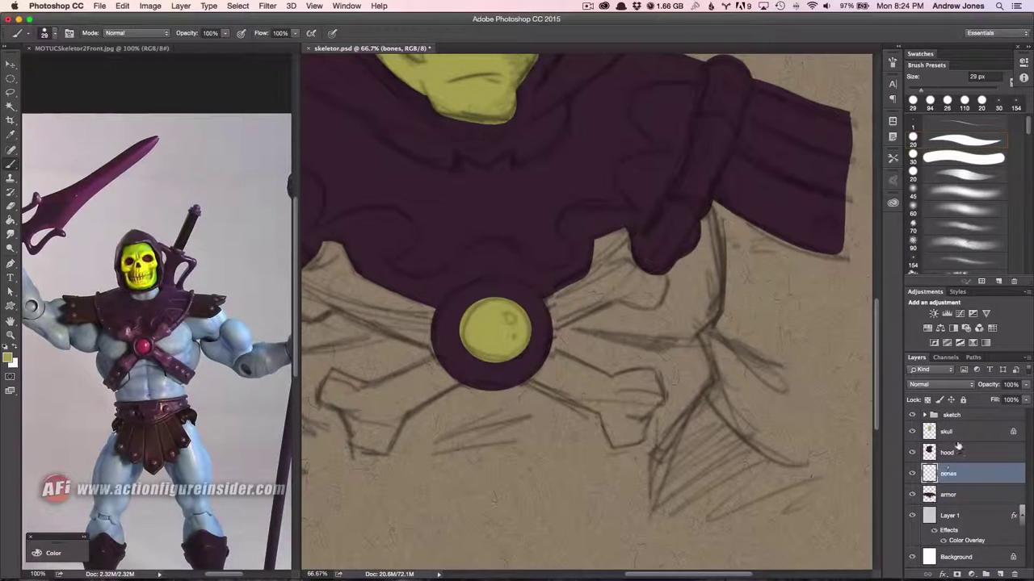
Step: Move the bones layer beneath armor and outline both crossbones in yellow
drag(949, 473, 949, 504)
key(ctrl+plus)
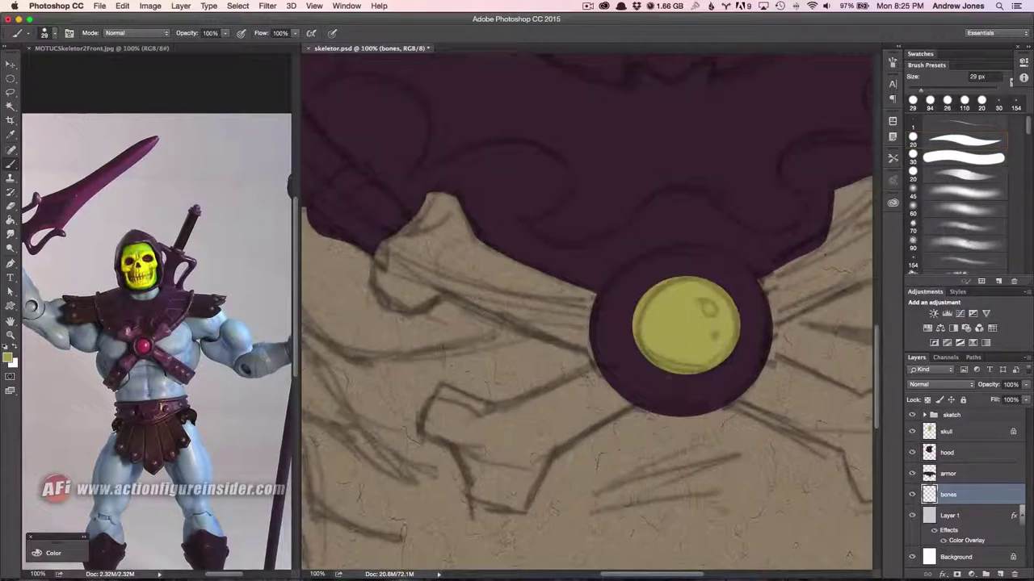
mouse_move(604, 363)
mouse_down()
mouse_move(426, 428)
mouse_move(557, 452)
mouse_move(606, 368)
mouse_move(477, 202)
mouse_move(589, 347)
mouse_move(347, 382)
mouse_up()
mouse_move(525, 355)
mouse_down()
mouse_move(642, 212)
mouse_move(686, 278)
mouse_up()
scroll(586, 315, down, 3)
drag(492, 388, 516, 266)
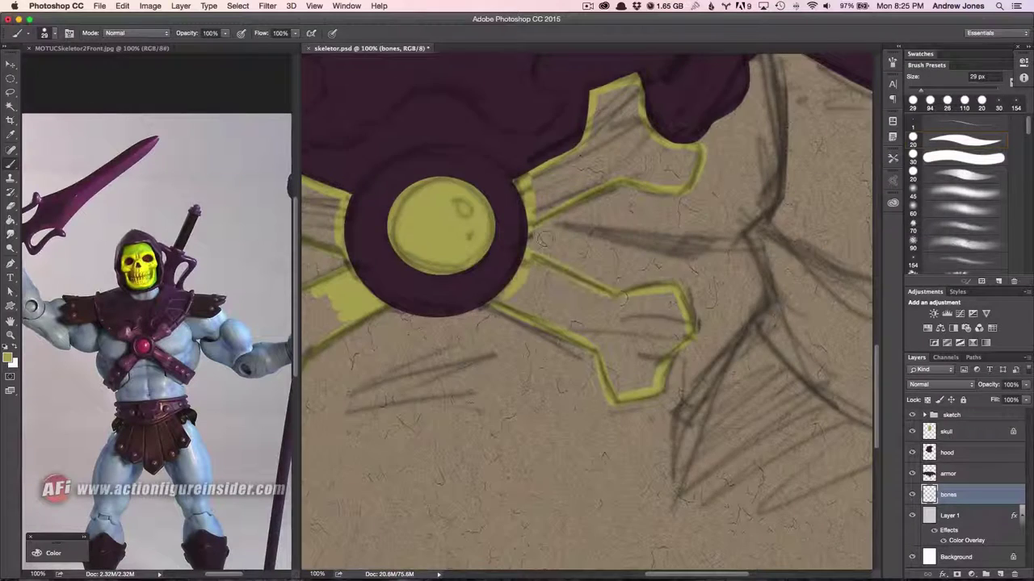
Step: Fill the left and right bones solid yellow
key(g)
scroll(587, 315, down, 1)
click(598, 186)
click(594, 303)
scroll(659, 368, up, 3)
key(b)
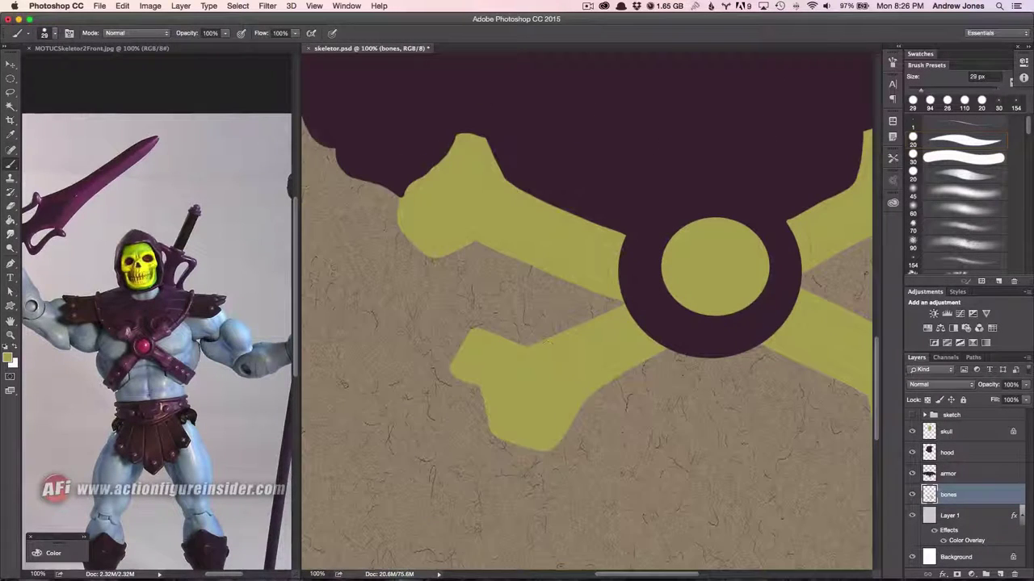
Step: Make the skull layer active and sample the hood's dark purple colour
scroll(618, 251, right, 5)
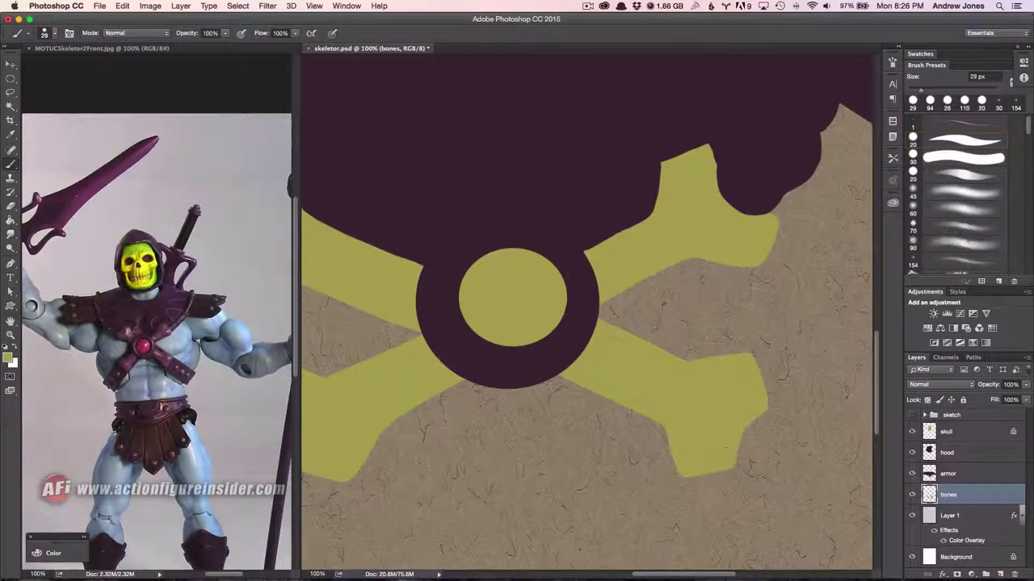
scroll(722, 393, down, 3)
scroll(703, 326, up, 2)
scroll(703, 325, up, 1)
key(alt+bracketright)
key(alt+bracketright)
key(alt+bracketright)
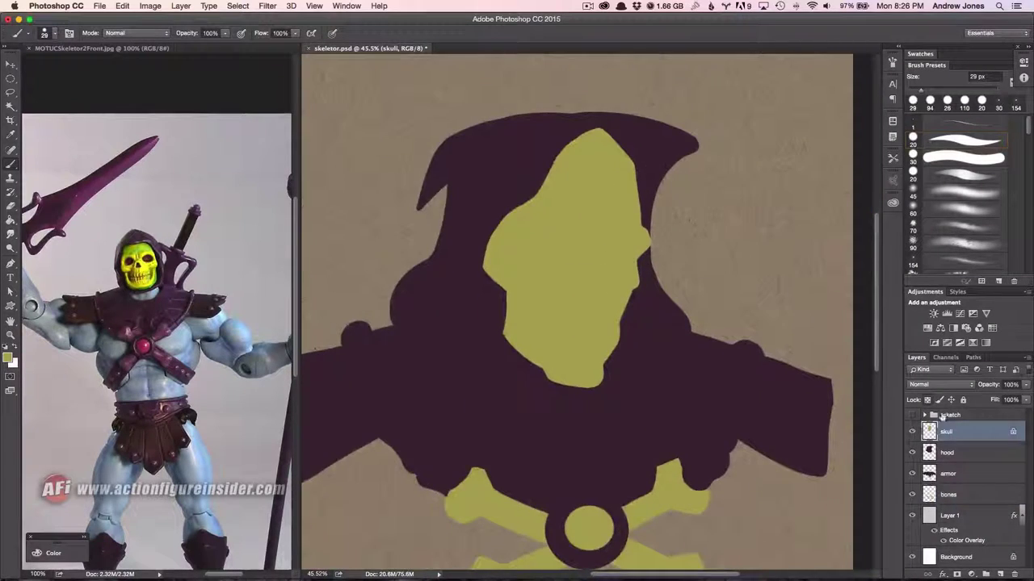
scroll(765, 370, up, 1)
key(alt+bracketleft)
key(alt+bracketleft)
alt+click(692, 439)
scroll(560, 431, down, 3)
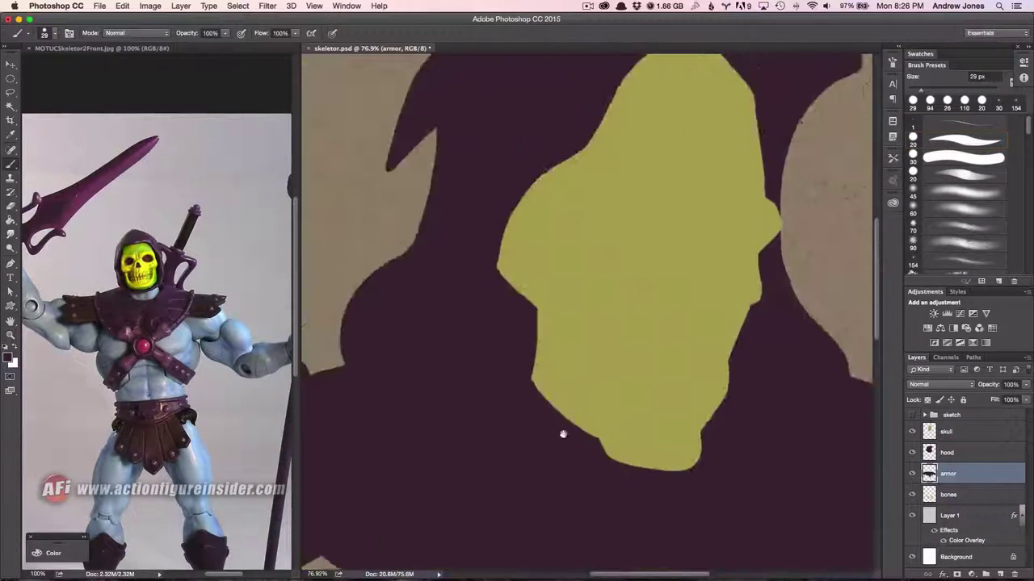
scroll(638, 340, left, 2)
scroll(639, 340, down, 2)
scroll(639, 340, down, 2)
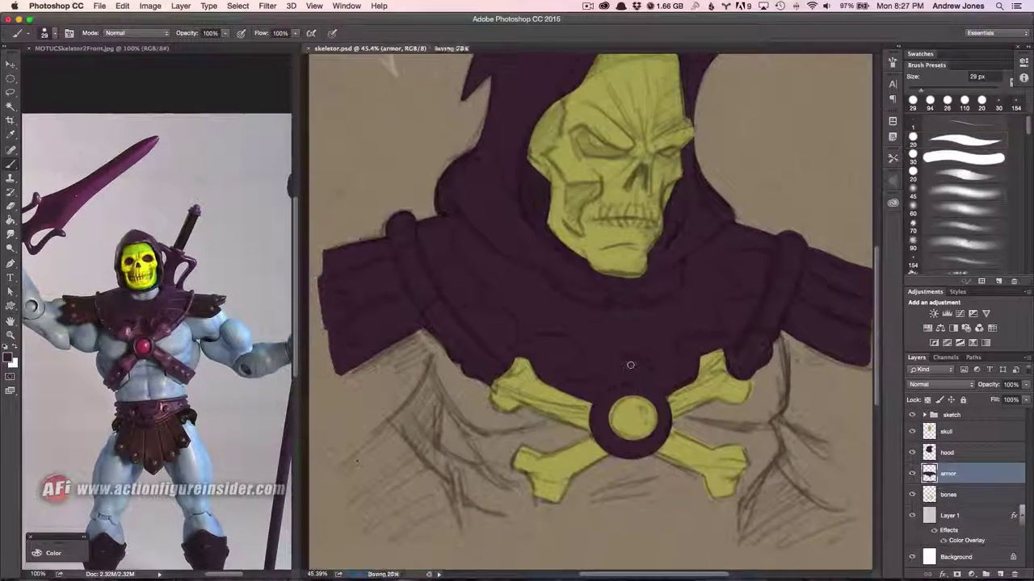
scroll(638, 340, left, 2)
Step: Add a new layer named 'body' beneath the bones layer
click(990, 539)
key(ctrl+shift+alt+n)
double_click(950, 495)
text(body)
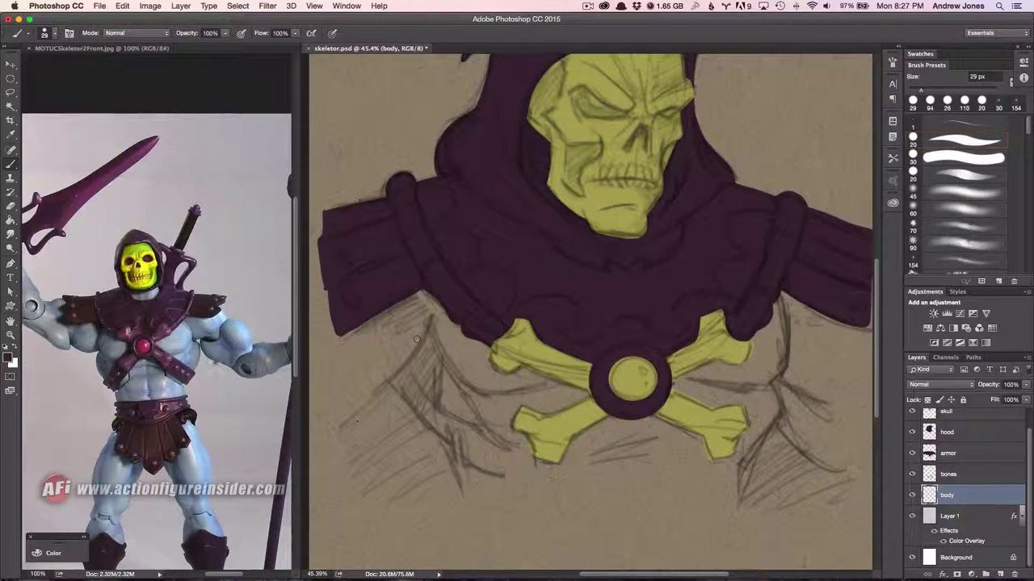
Step: Outline the torso contour in blue over the sketch, closing it along the bottom
scroll(461, 381, up, 3)
scroll(461, 380, down, 3)
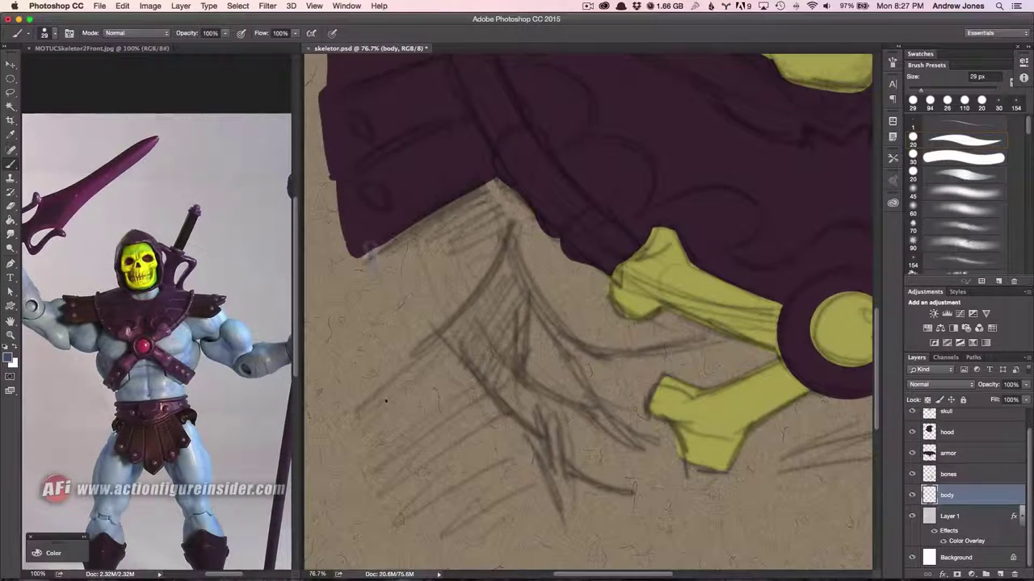
drag(496, 234, 369, 347)
scroll(369, 347, down, 2)
drag(368, 198, 467, 302)
scroll(466, 303, right, 5)
drag(595, 275, 554, 476)
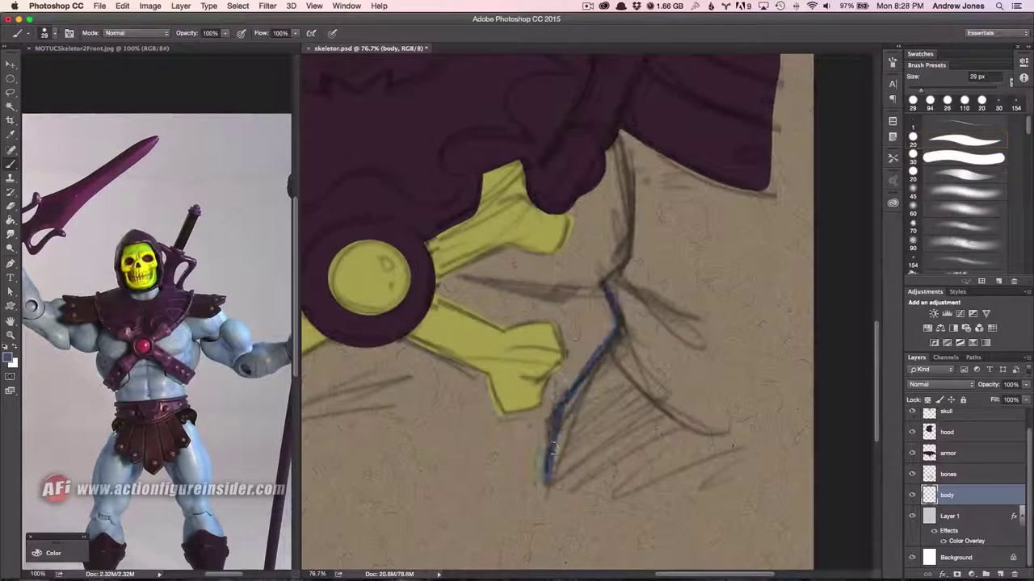
drag(606, 347, 691, 428)
scroll(638, 387, down, 3)
scroll(638, 388, up, 2)
mouse_move(683, 310)
mouse_down()
mouse_move(663, 385)
mouse_move(662, 463)
mouse_up()
scroll(645, 376, left, 5)
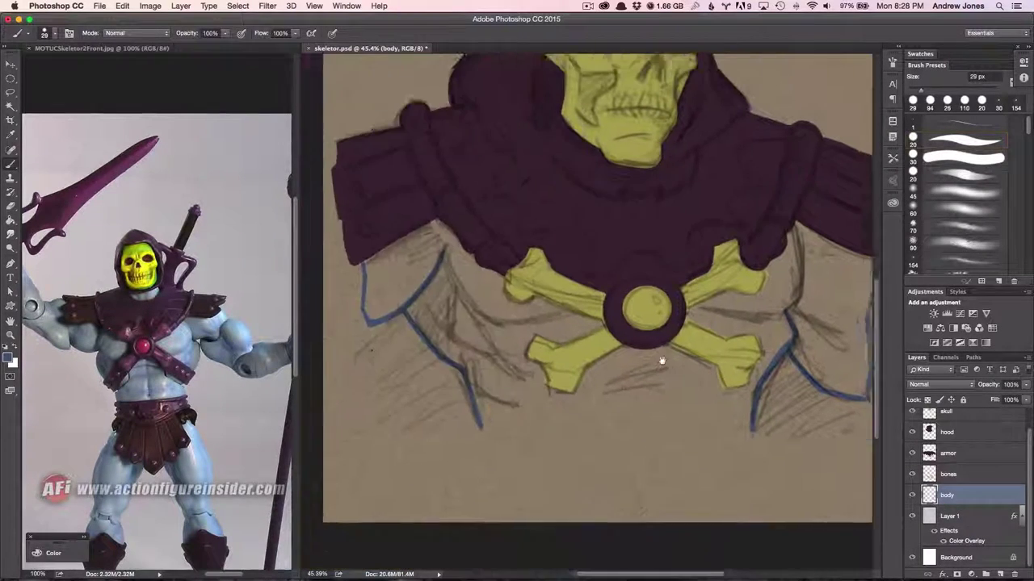
scroll(645, 375, down, 2)
drag(468, 440, 739, 443)
Step: Hide the sketch and tan background layers and fill the torso flat blue
key(g)
scroll(961, 452, up, 1)
click(911, 415)
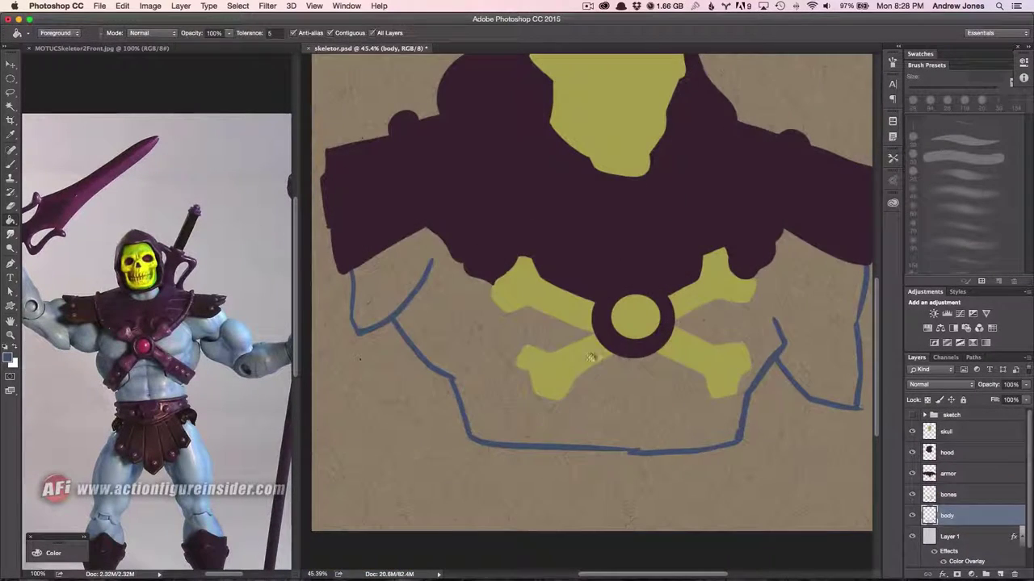
click(912, 537)
click(591, 387)
key(b)
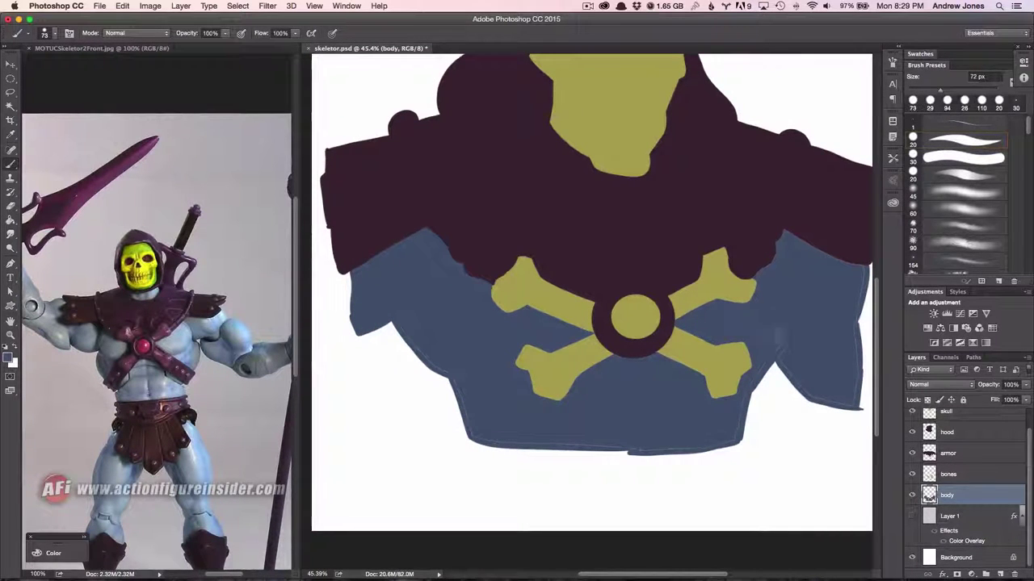
scroll(472, 372, up, 5)
scroll(468, 357, down, 4)
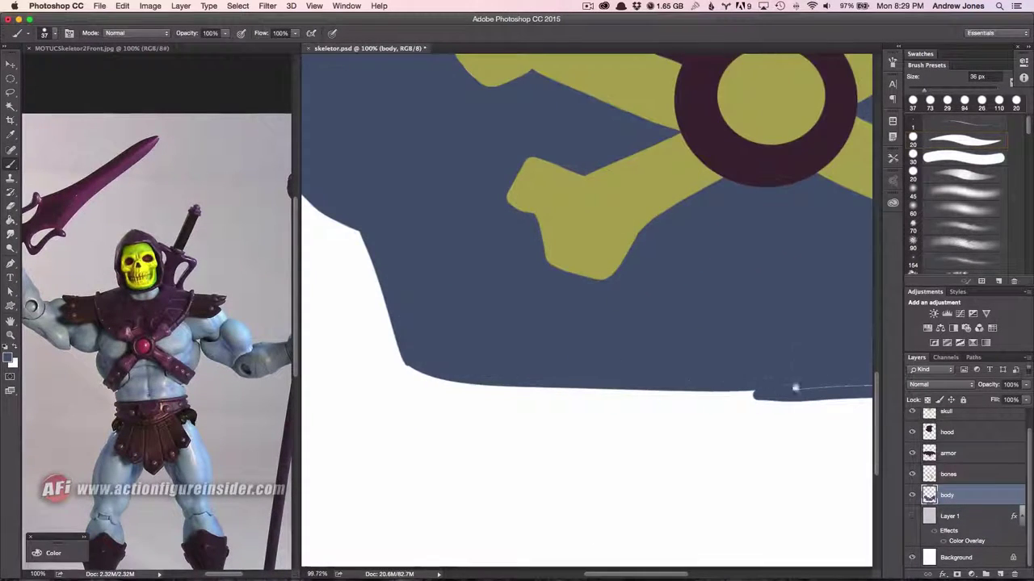
scroll(796, 389, right, 5)
scroll(687, 277, up, 3)
scroll(761, 363, left, 5)
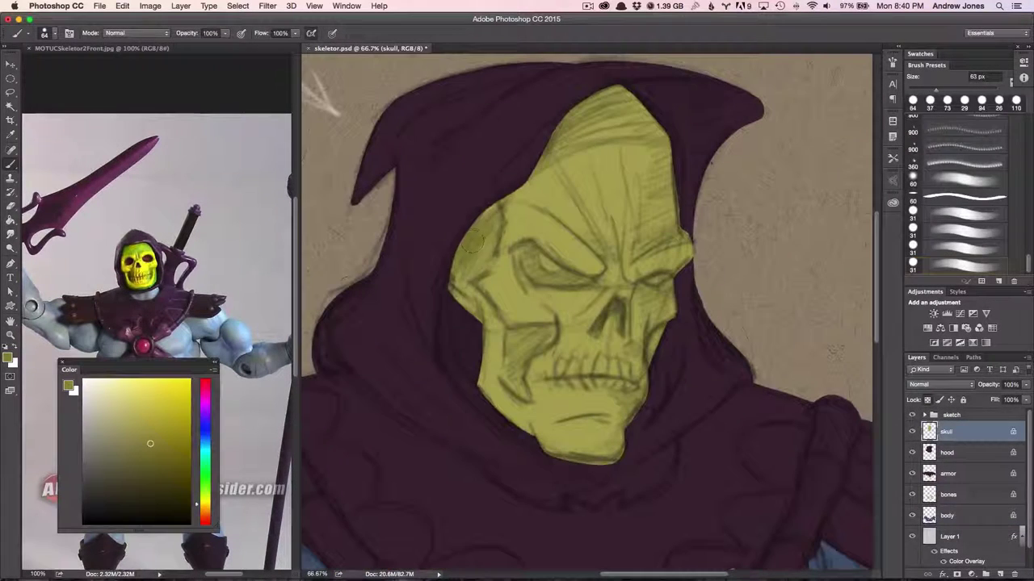
Step: Shade the skull's left cheek, cranium top, jaw and brow in darker green
drag(471, 242, 597, 154)
drag(565, 121, 652, 171)
drag(510, 311, 490, 363)
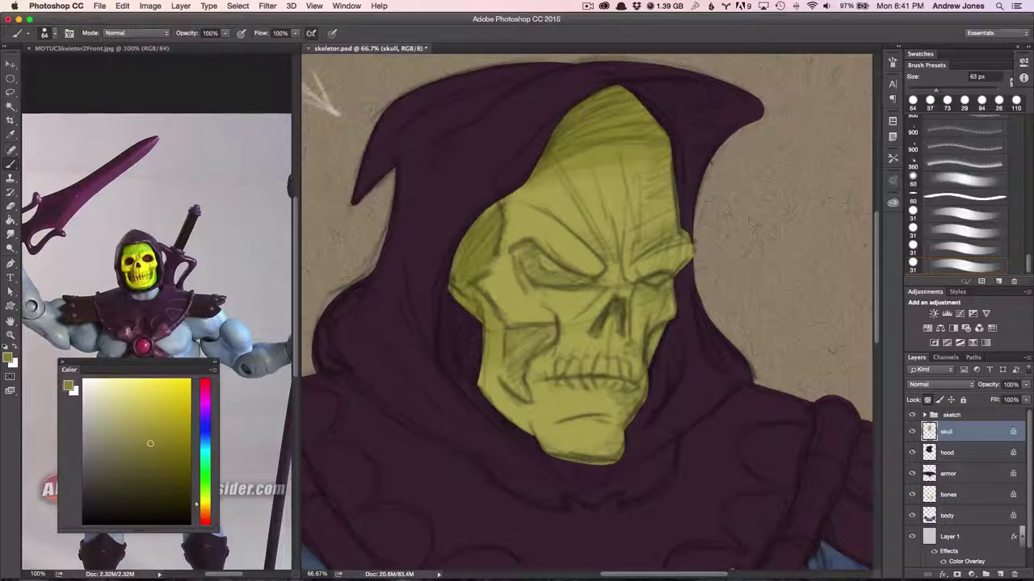
drag(666, 285, 634, 367)
drag(646, 347, 614, 456)
drag(626, 391, 609, 452)
drag(662, 255, 650, 166)
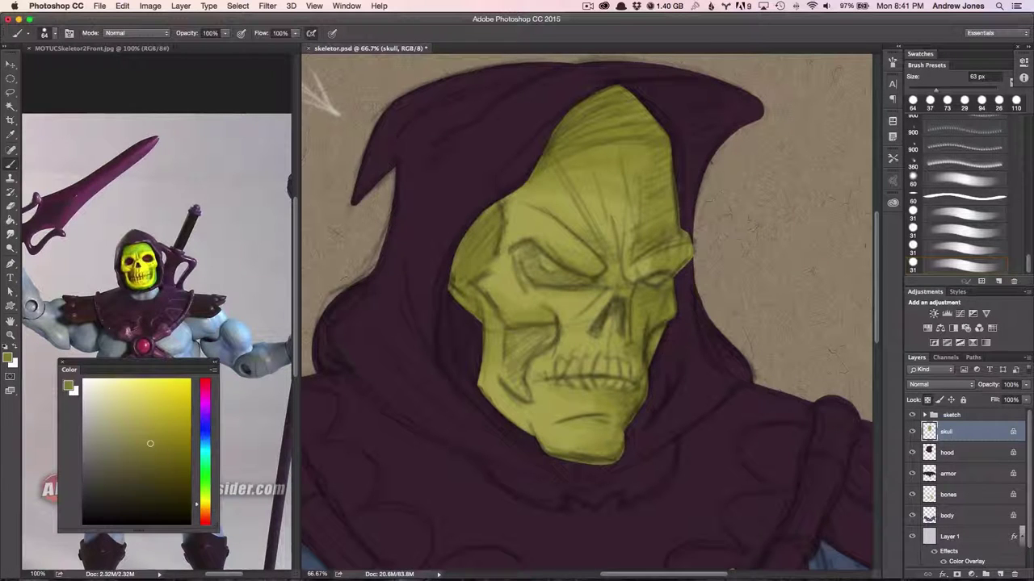
Step: Add greener dark shading across the skull, then hatch the upper-left forehead and cheek edge
click(204, 499)
drag(505, 251, 472, 211)
drag(638, 89, 558, 149)
drag(678, 149, 629, 404)
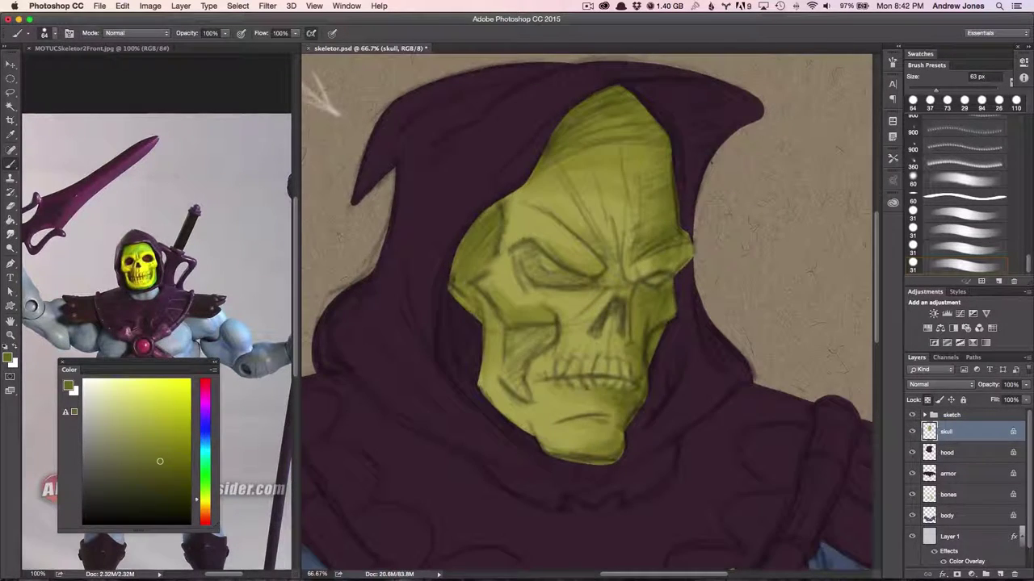
click(203, 501)
drag(610, 97, 536, 169)
drag(495, 222, 463, 271)
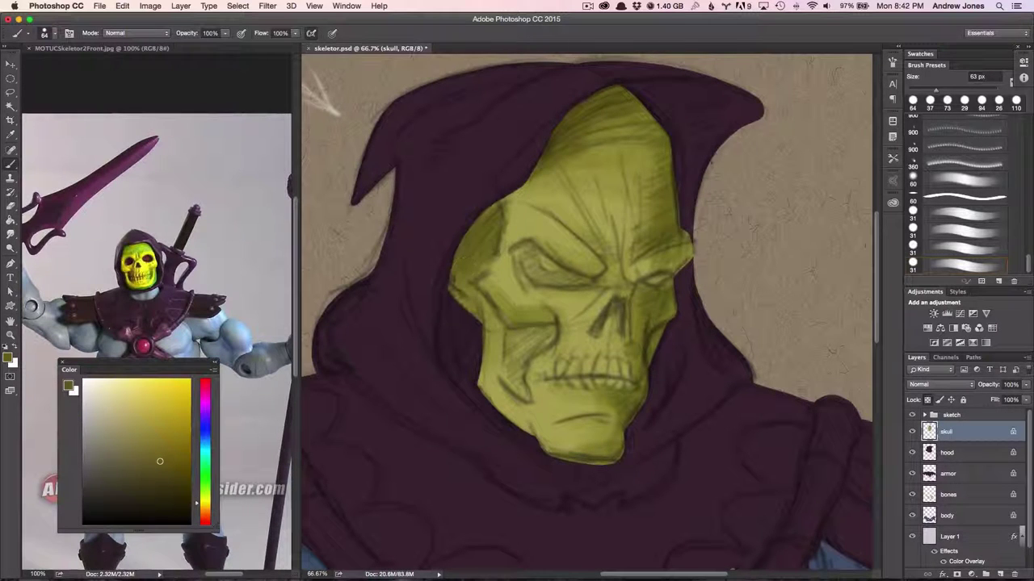
Step: With a new colour and 77 px brush, softly shade the skull's left side, forehead and hood edge
key(bracketleft)
key(bracketleft)
key(bracketleft)
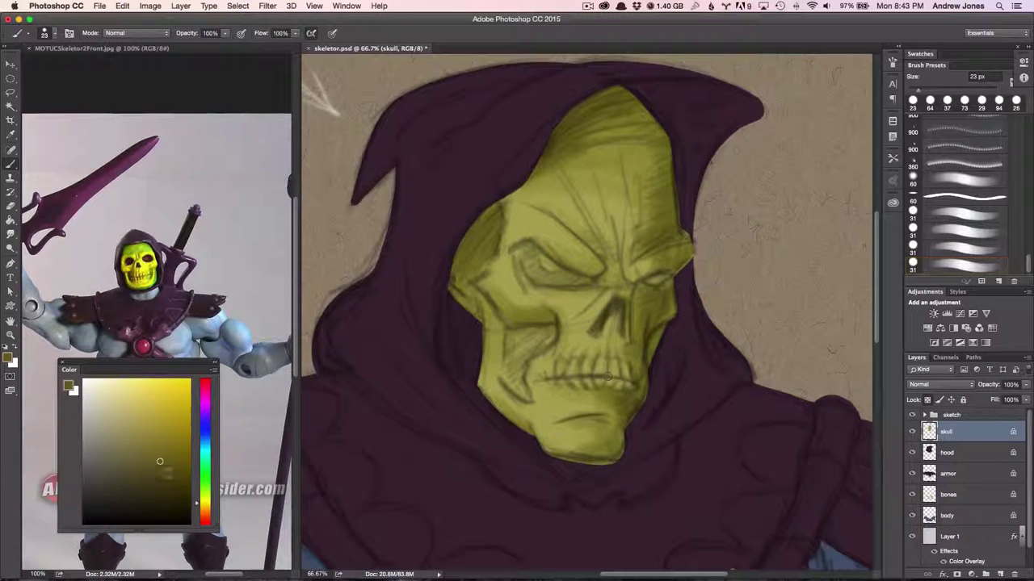
drag(177, 443, 264, 408)
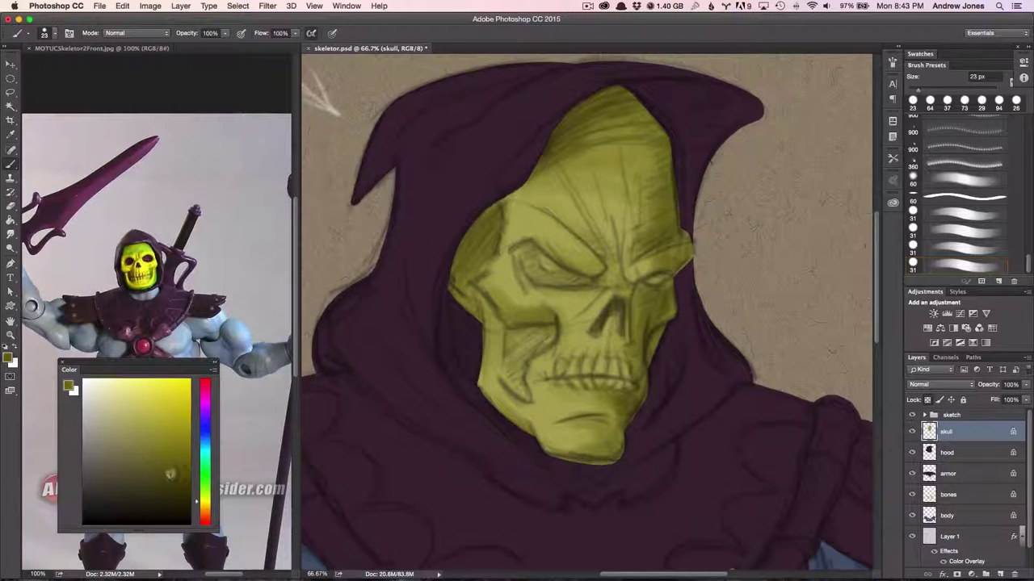
key(bracketright)
key(bracketright)
key(bracketright)
drag(488, 210, 458, 282)
drag(537, 162, 480, 259)
drag(666, 93, 569, 157)
drag(484, 287, 456, 323)
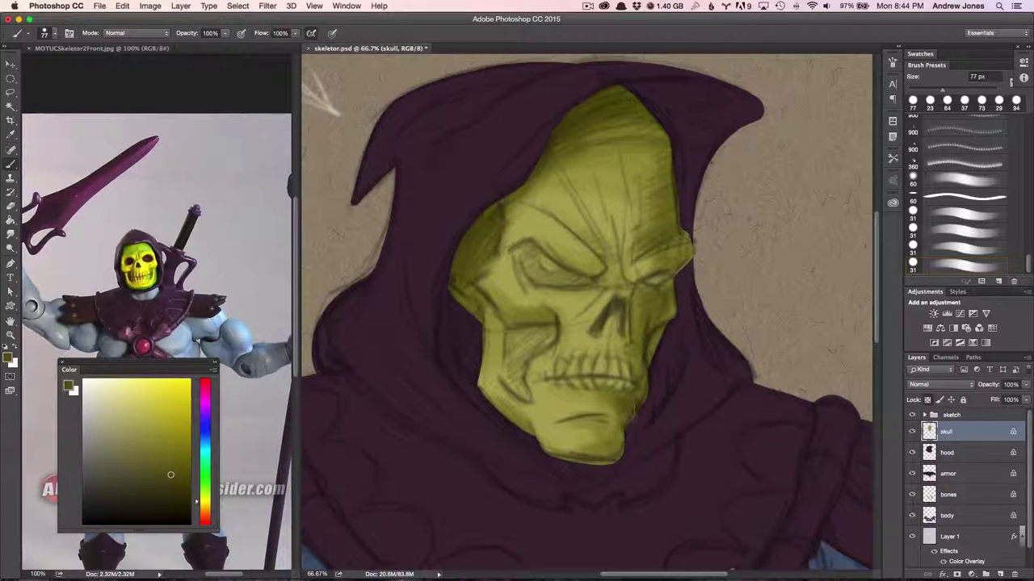
drag(621, 428, 675, 242)
drag(654, 153, 646, 258)
drag(589, 157, 687, 242)
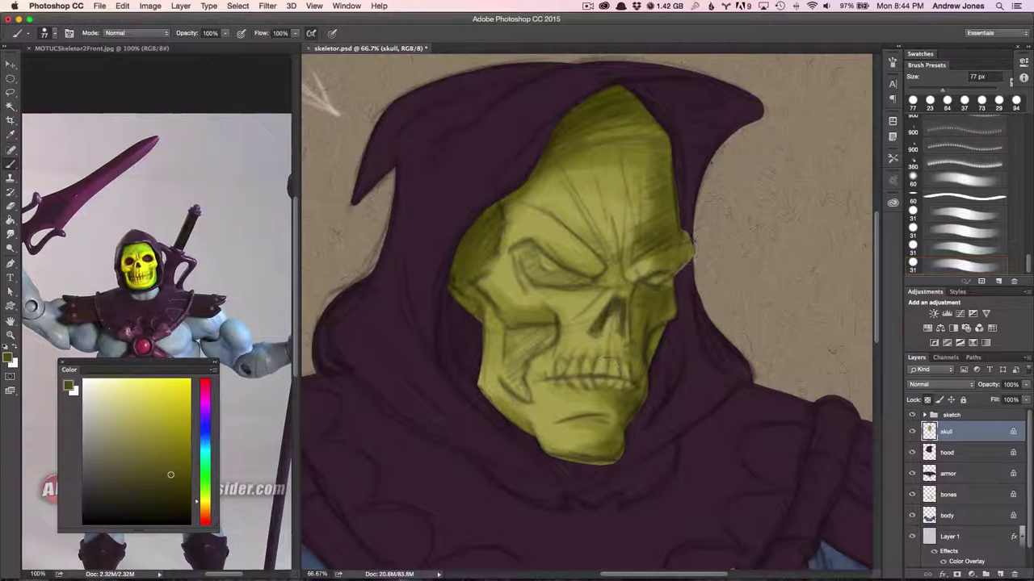
Step: Highlight the cheek, nose, chin and forehead in bright yellow-green, using a 33 px brush for the left cheek
alt+click(139, 262)
mouse_move(513, 295)
mouse_down()
mouse_move(598, 298)
mouse_move(537, 387)
mouse_move(570, 436)
mouse_up()
drag(565, 259, 614, 186)
drag(642, 267, 497, 348)
key([)
key([)
key([)
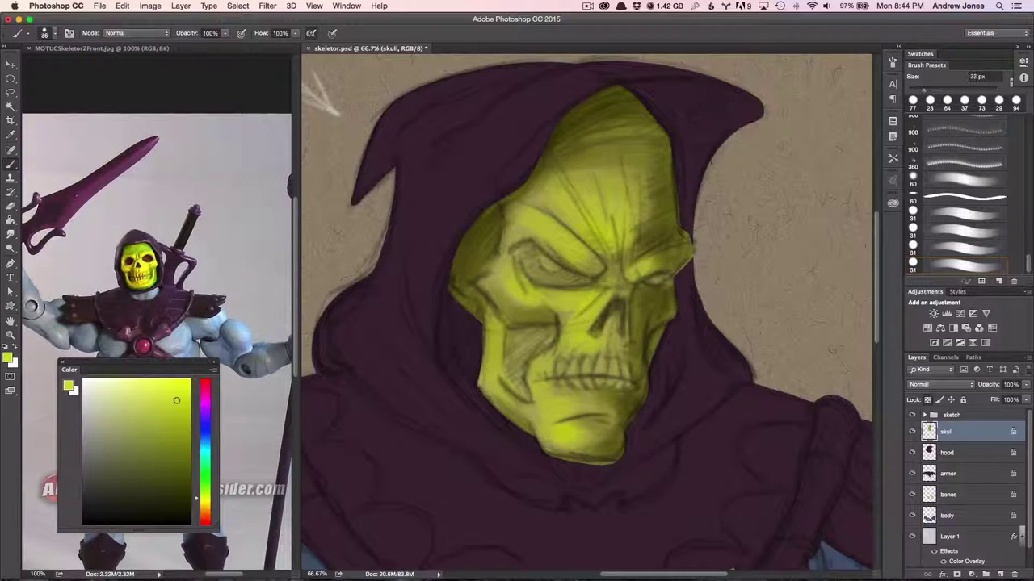
drag(477, 292, 516, 319)
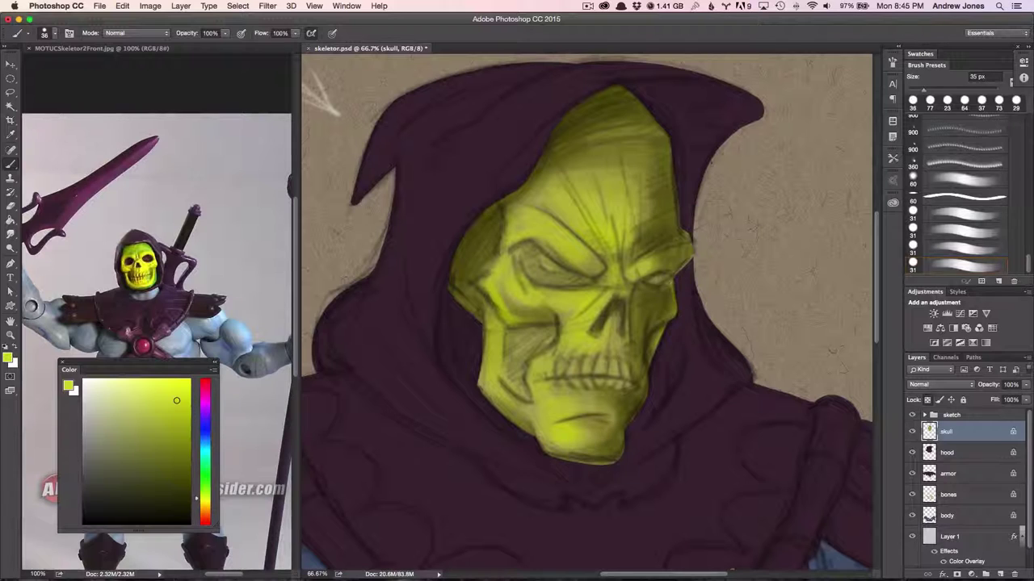
Step: Sample a darker olive from the skull and darken its left side and forehead
alt+click(612, 375)
drag(590, 313, 601, 313)
drag(484, 214, 465, 279)
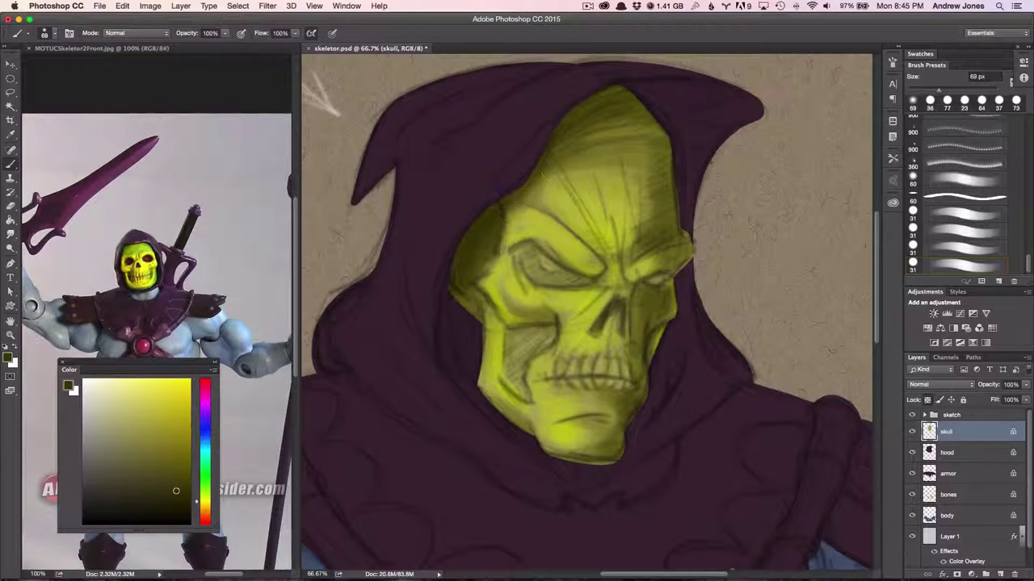
drag(554, 162, 499, 251)
Step: With a 125 px brush, darken the upper forehead, right side, jaw and hood edge down to the chin
key(bracketright)
key(bracketright)
key(bracketright)
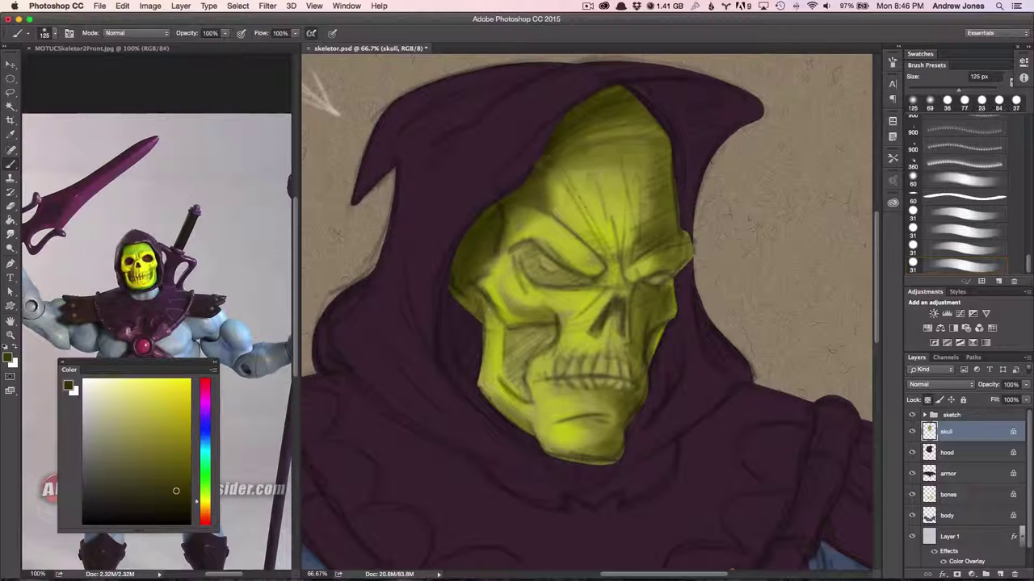
drag(549, 202, 610, 89)
drag(658, 129, 670, 238)
mouse_move(650, 283)
mouse_down()
mouse_move(614, 440)
mouse_move(597, 460)
mouse_up()
drag(678, 149, 684, 262)
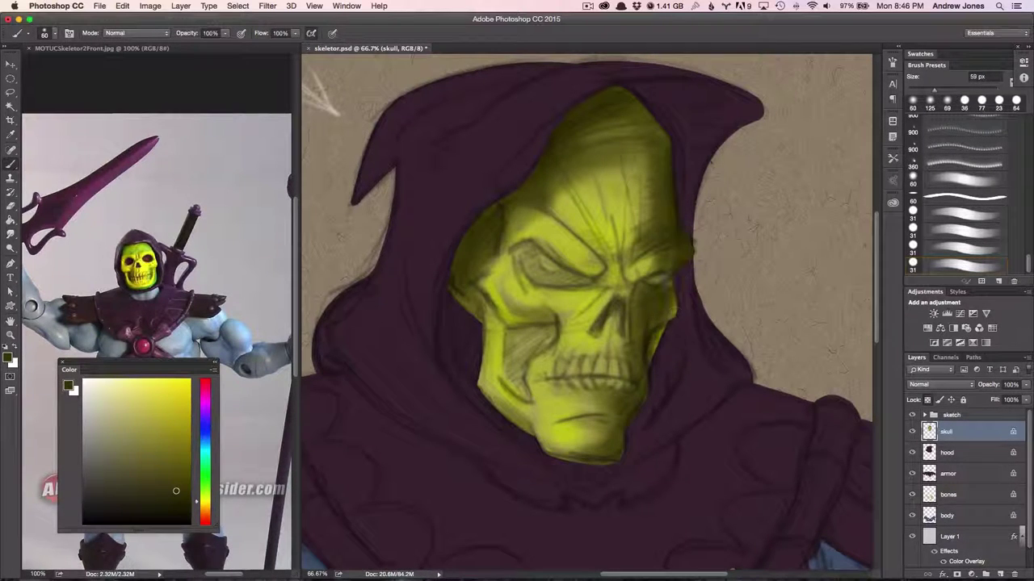
drag(646, 319, 638, 347)
drag(638, 287, 634, 401)
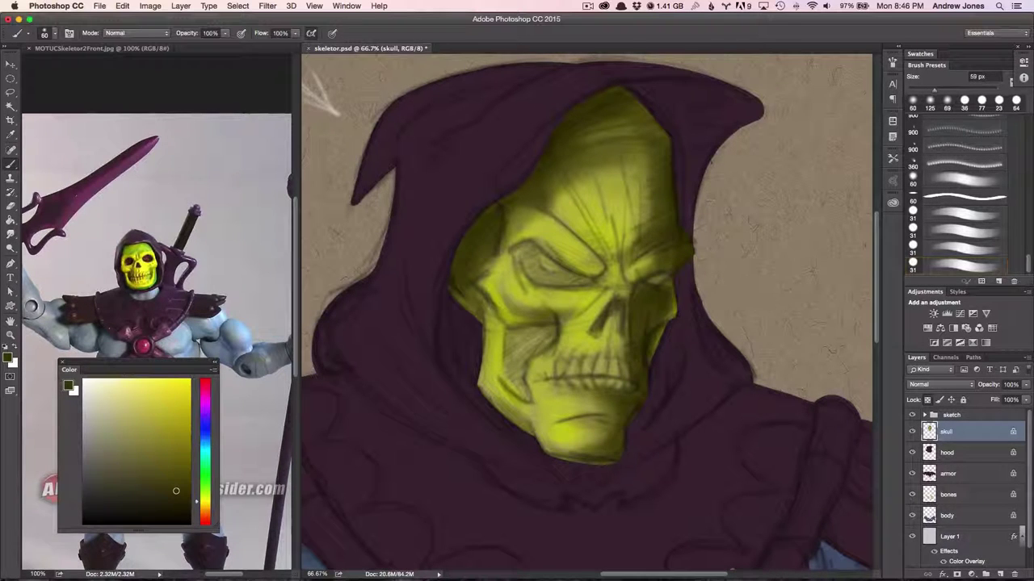
mouse_move(672, 121)
mouse_down()
mouse_move(658, 104)
mouse_move(557, 210)
mouse_up()
drag(723, 396, 678, 401)
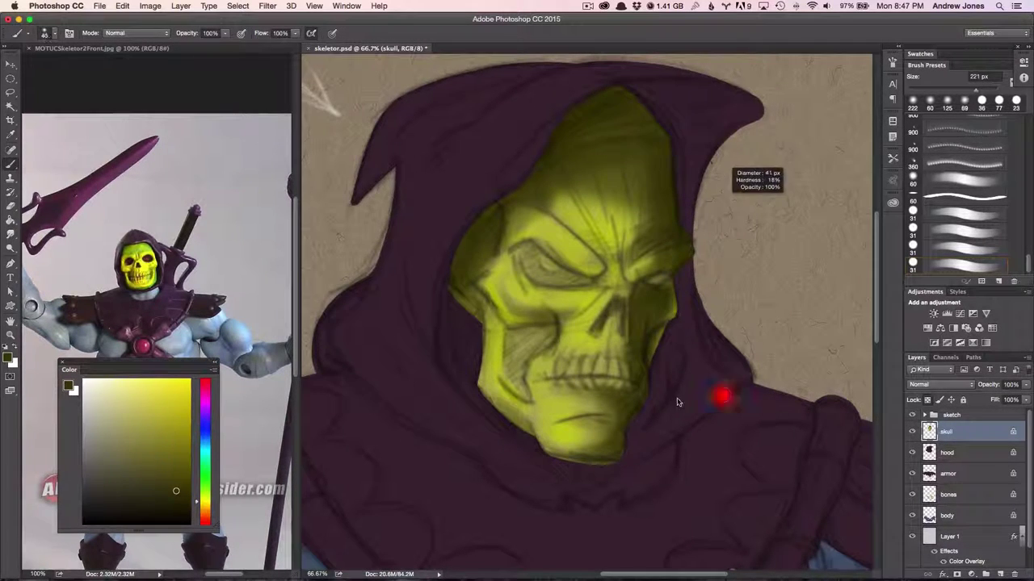
Step: Paint the dark left eye socket, nose cavity, right socket and upper-left socket fill
scroll(577, 377, up, 3)
mouse_move(451, 360)
mouse_down()
mouse_move(484, 408)
mouse_move(457, 290)
mouse_move(484, 355)
mouse_move(495, 305)
mouse_move(472, 355)
mouse_move(477, 408)
mouse_up()
mouse_move(633, 236)
mouse_down()
mouse_move(596, 303)
mouse_move(646, 307)
mouse_move(601, 301)
mouse_up()
drag(685, 207, 702, 208)
scroll(517, 242, up, 3)
mouse_move(485, 210)
mouse_down()
mouse_move(573, 258)
mouse_move(566, 270)
mouse_up()
drag(476, 242, 581, 267)
drag(517, 243, 460, 206)
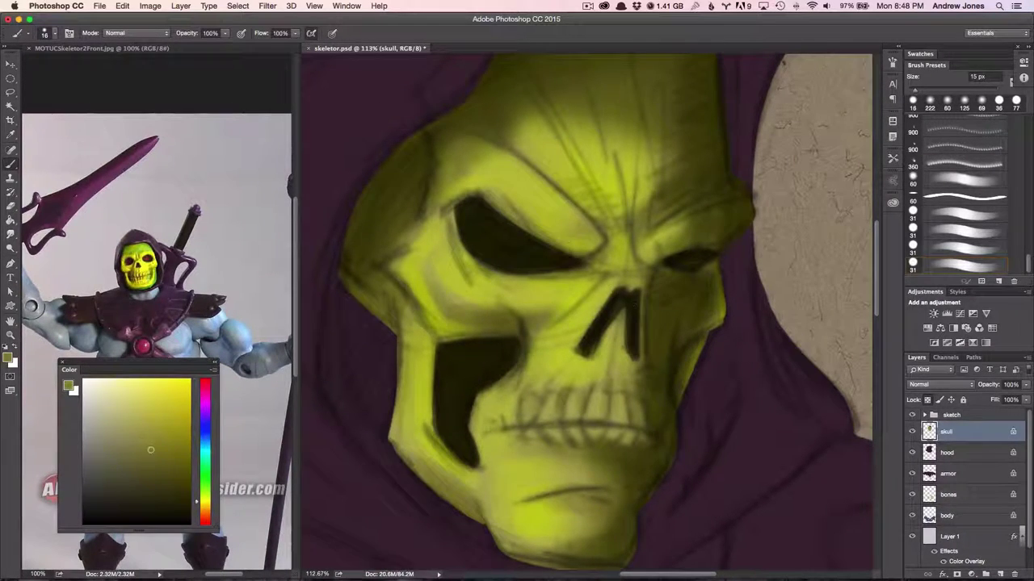
Step: Shrink the brush to 10 px and toggle the sketch group on and off to compare the painting
key(bracketleft)
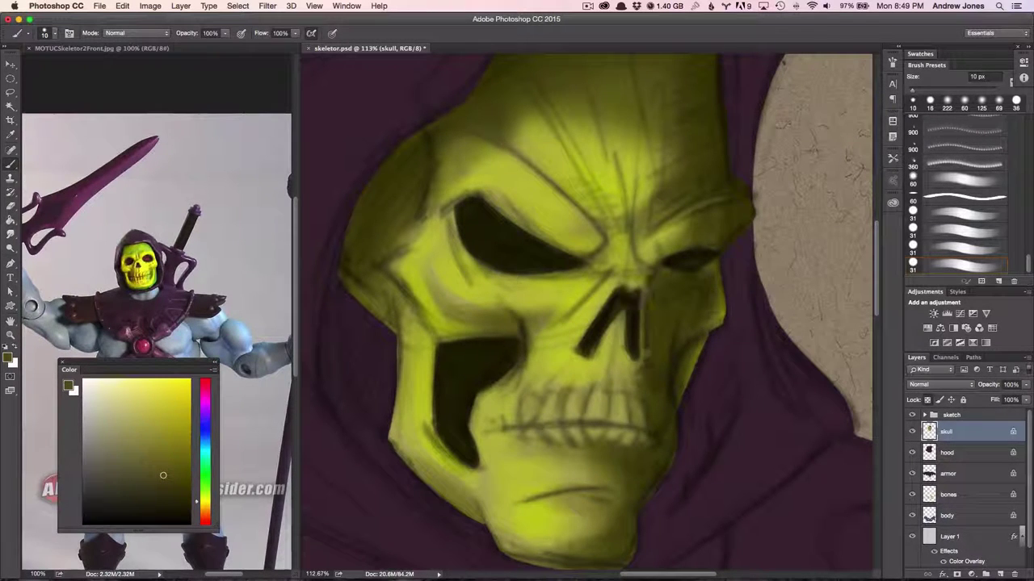
click(912, 415)
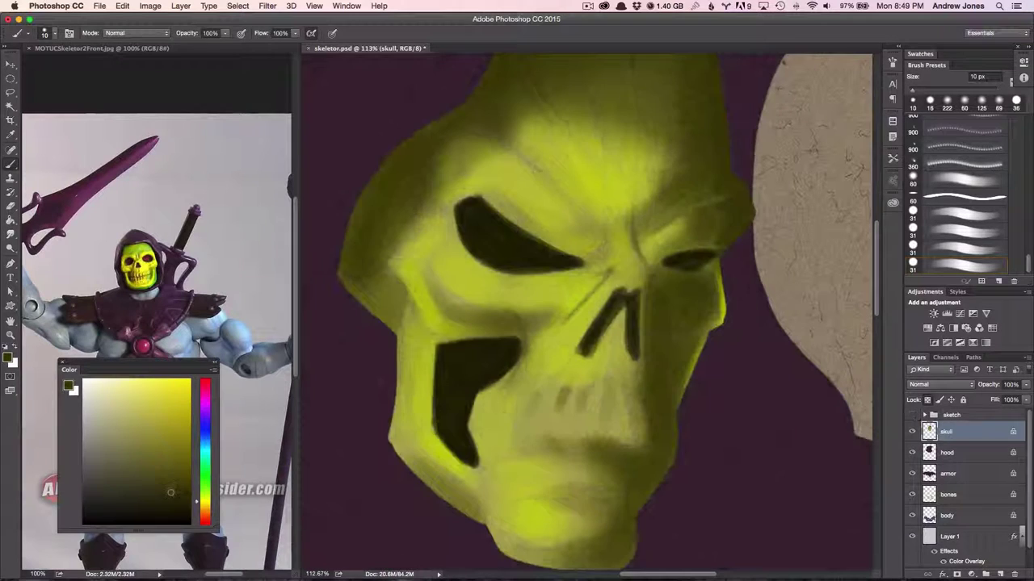
click(913, 415)
click(913, 415)
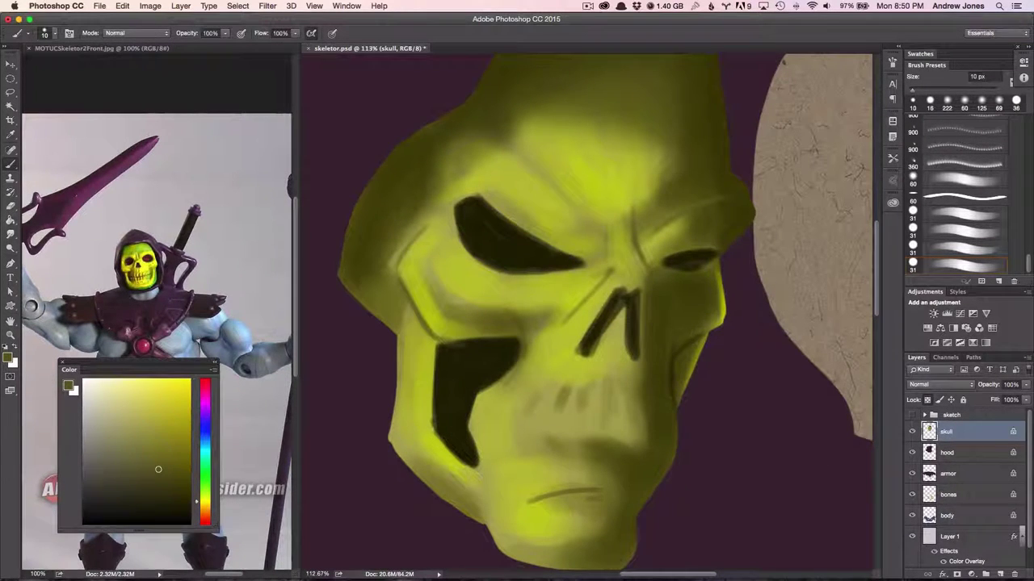
click(912, 415)
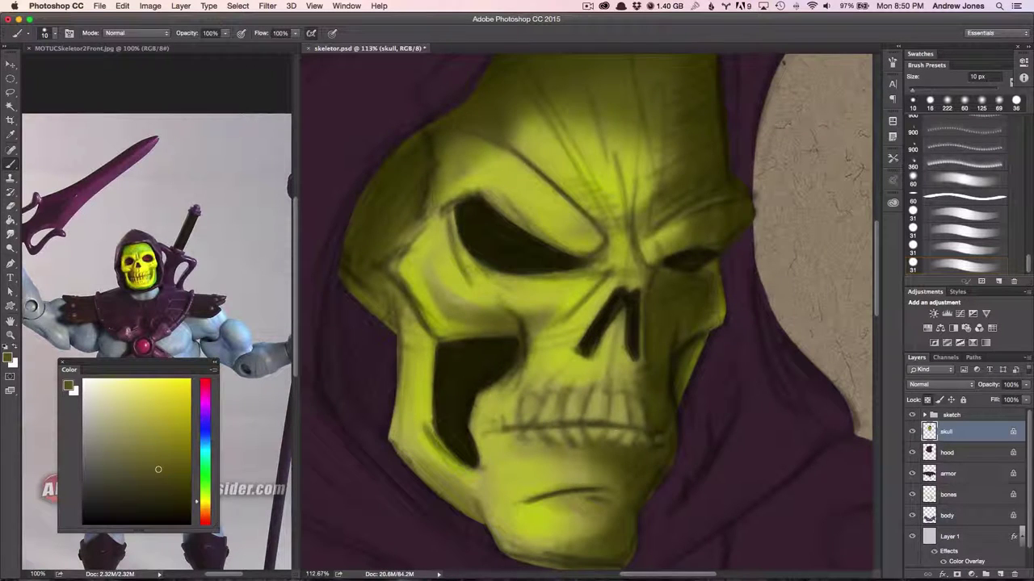
scroll(501, 428, up, 5)
Step: Add a dark stroke on the teeth, then paint lighter strokes along them and their right end
drag(604, 257, 594, 289)
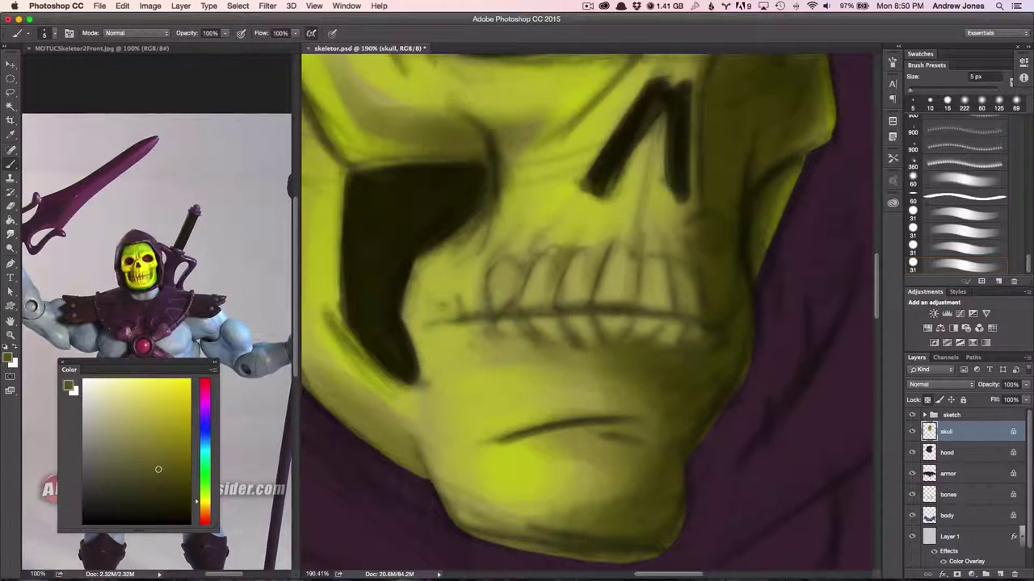
click(913, 415)
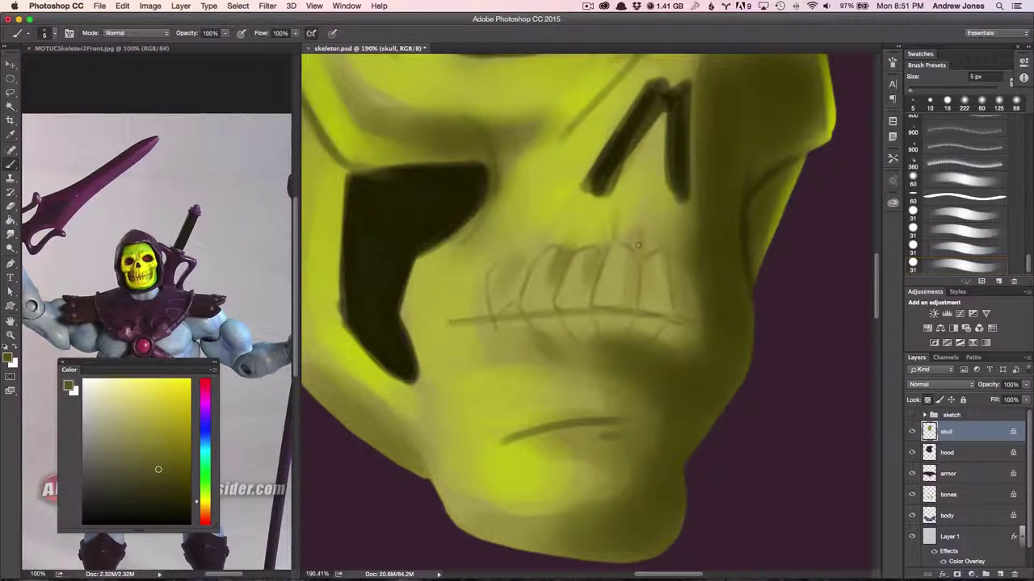
alt+click(625, 331)
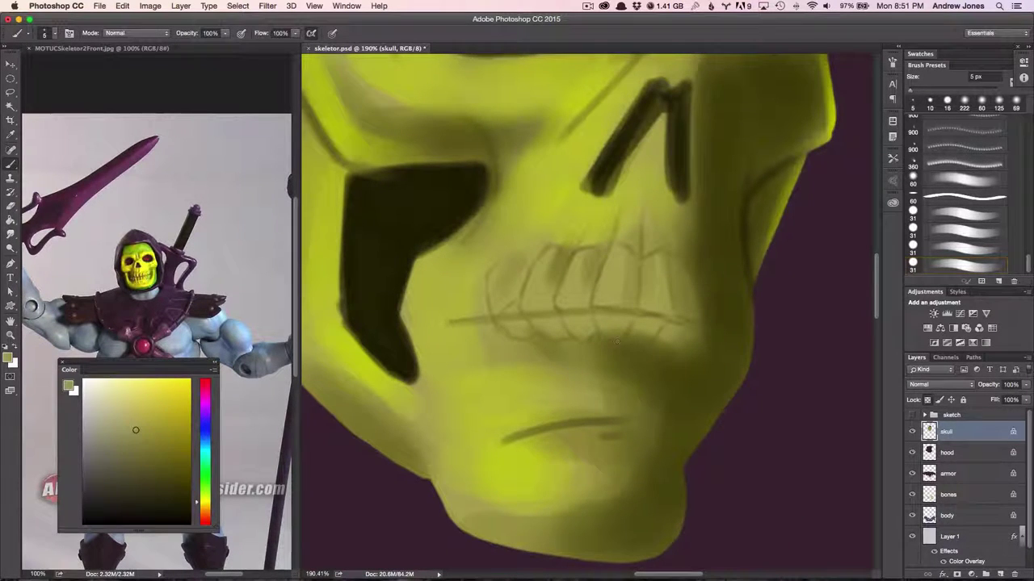
drag(602, 337, 707, 339)
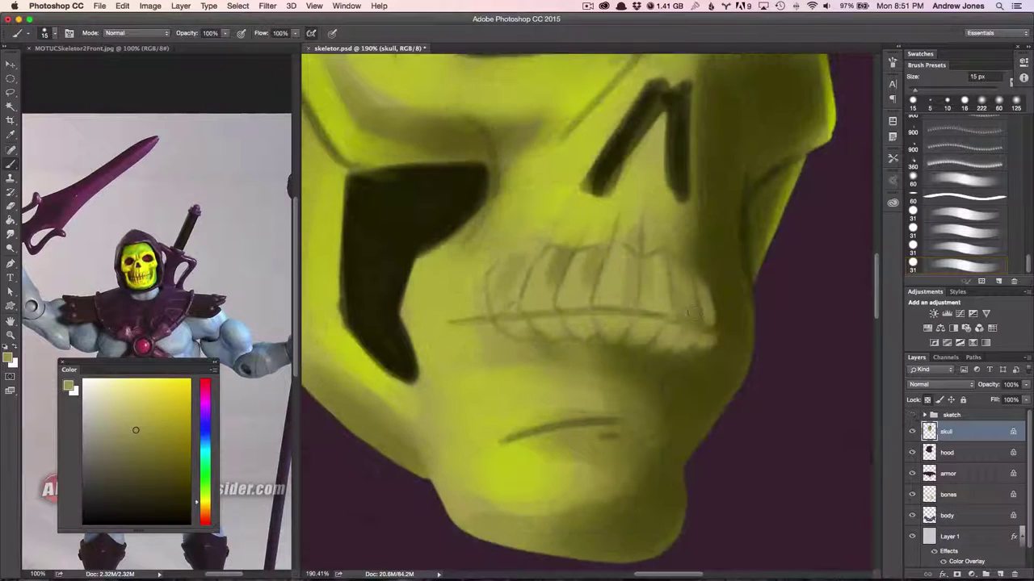
drag(696, 238, 698, 265)
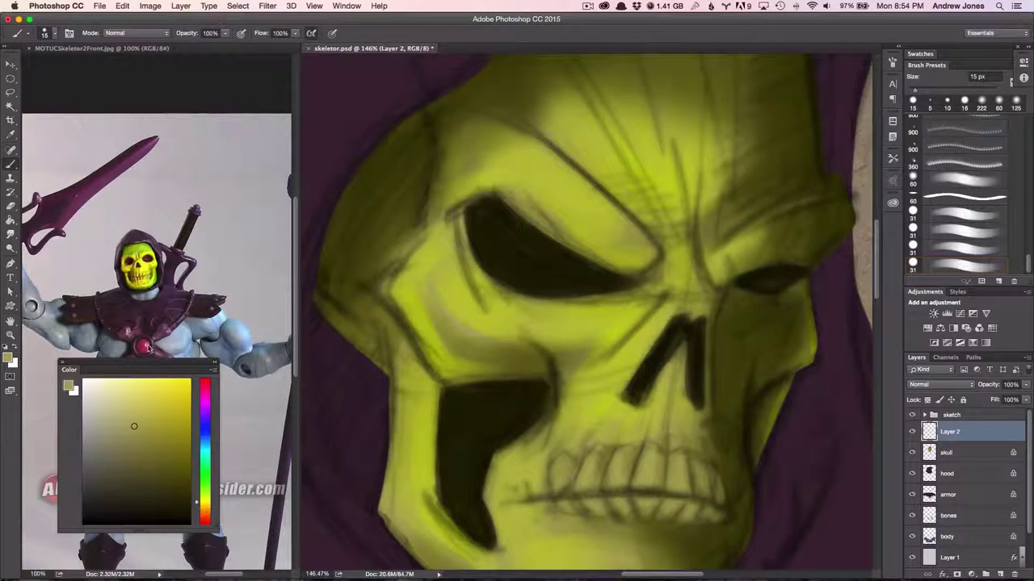
Step: Sample the chest gem's red and paint the iris in the eye socket, then pick a darker red
alt+click(148, 347)
drag(509, 225, 565, 243)
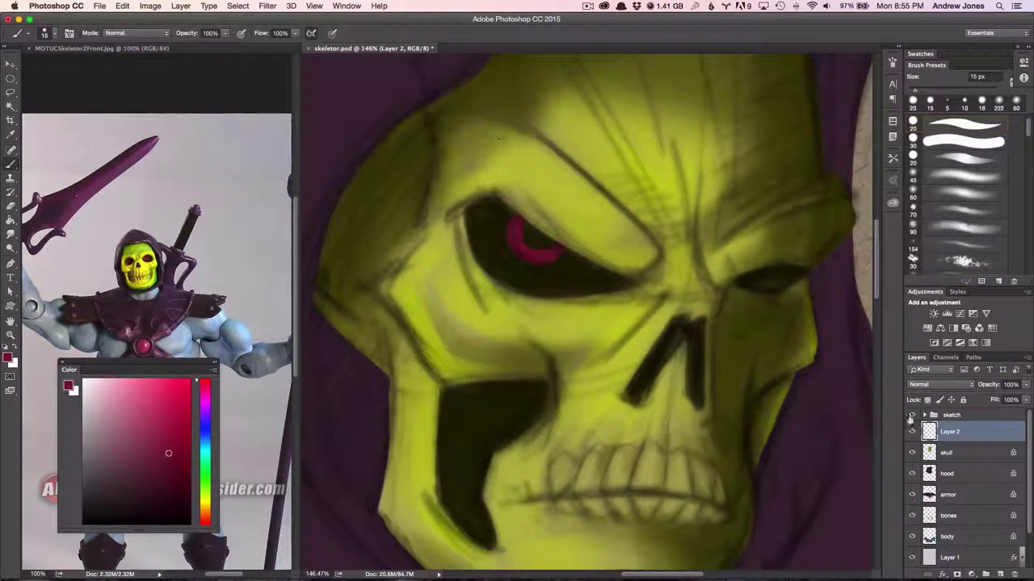
drag(524, 226, 547, 239)
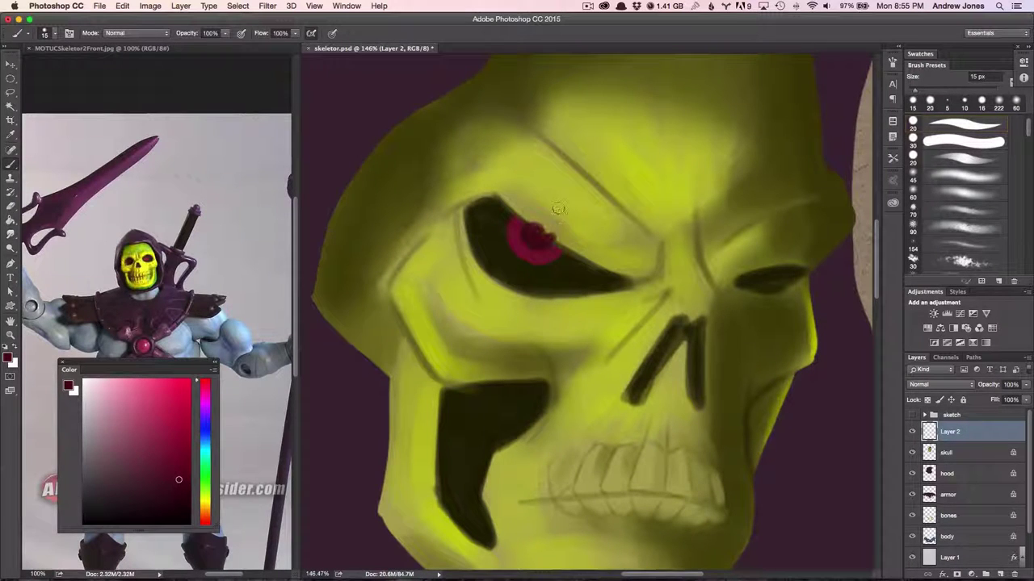
click(184, 494)
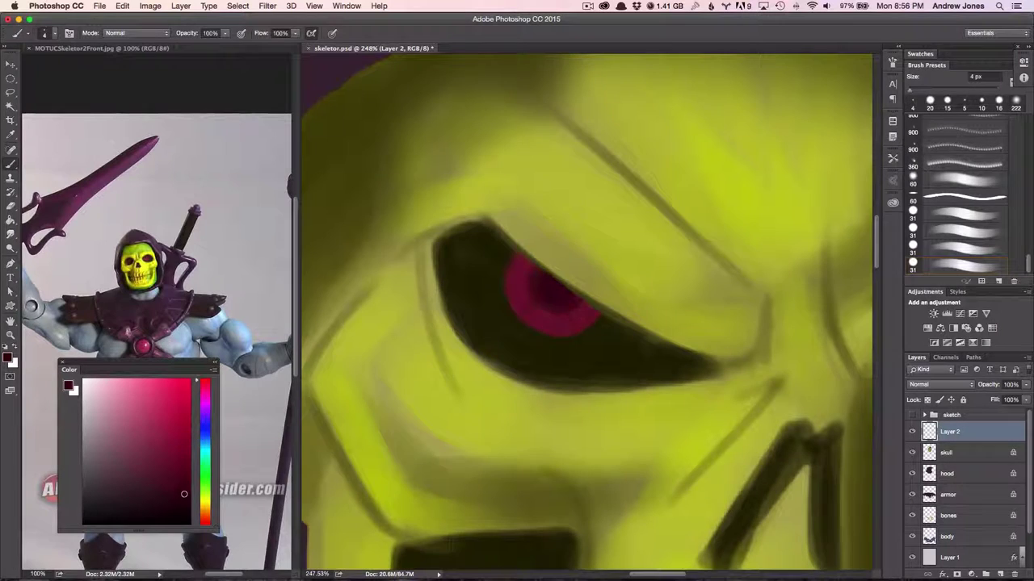
mouse_move(560, 313)
mouse_down()
mouse_move(738, 217)
mouse_move(751, 305)
mouse_up()
Step: Soften the eye with a 2.5-pixel Gaussian Blur
click(267, 6)
click(436, 177)
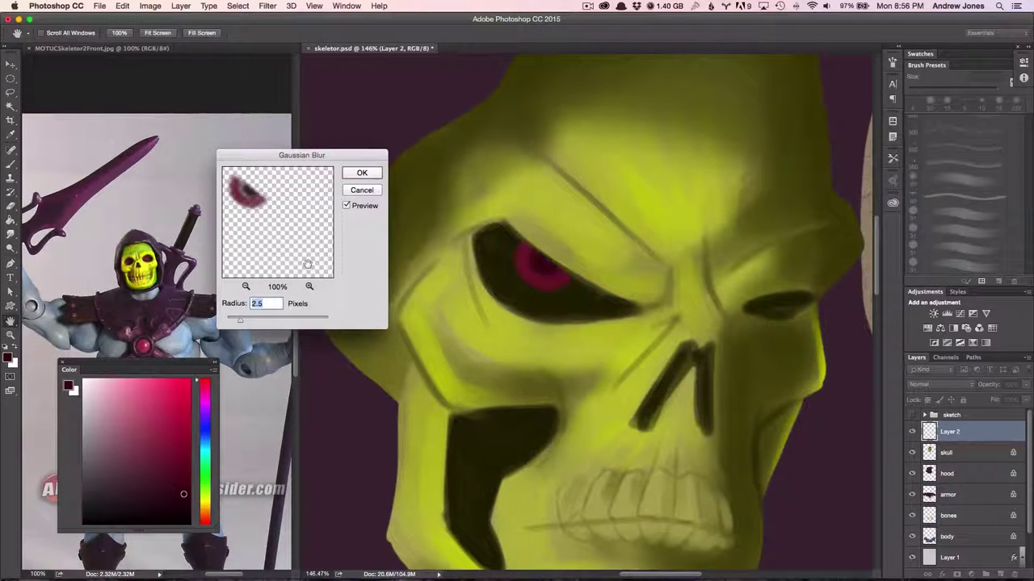
key(Return)
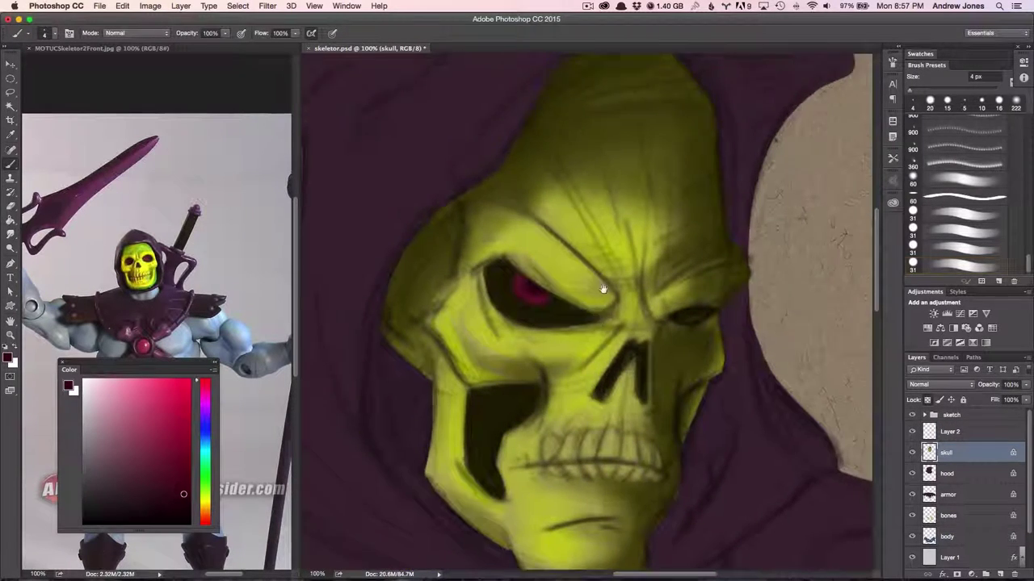
Step: With a sampled olive green and 39 px brush, shade the forehead, left cheek, cheekbone and around the eye
drag(603, 289, 610, 256)
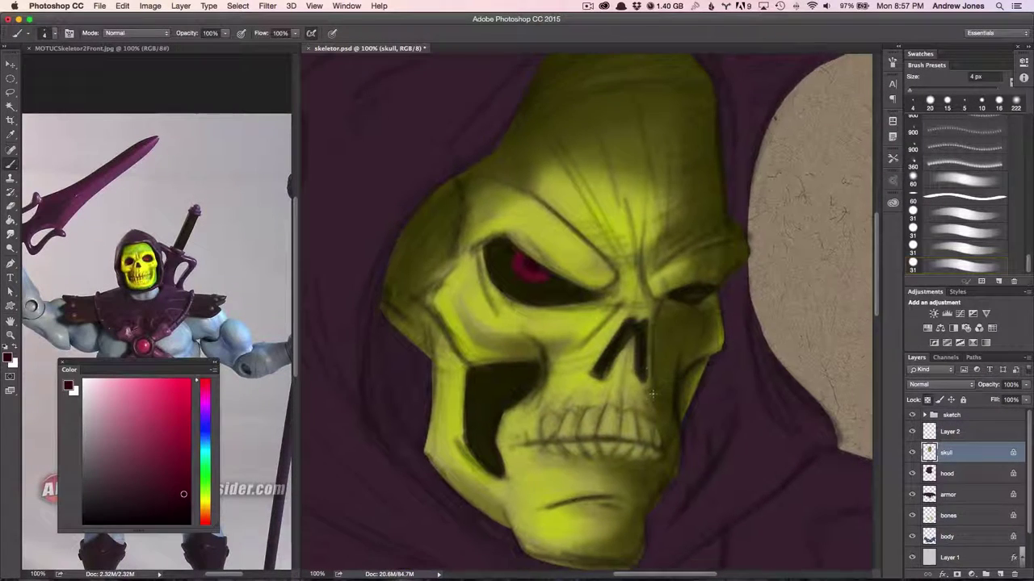
alt+click(653, 393)
drag(607, 384, 637, 384)
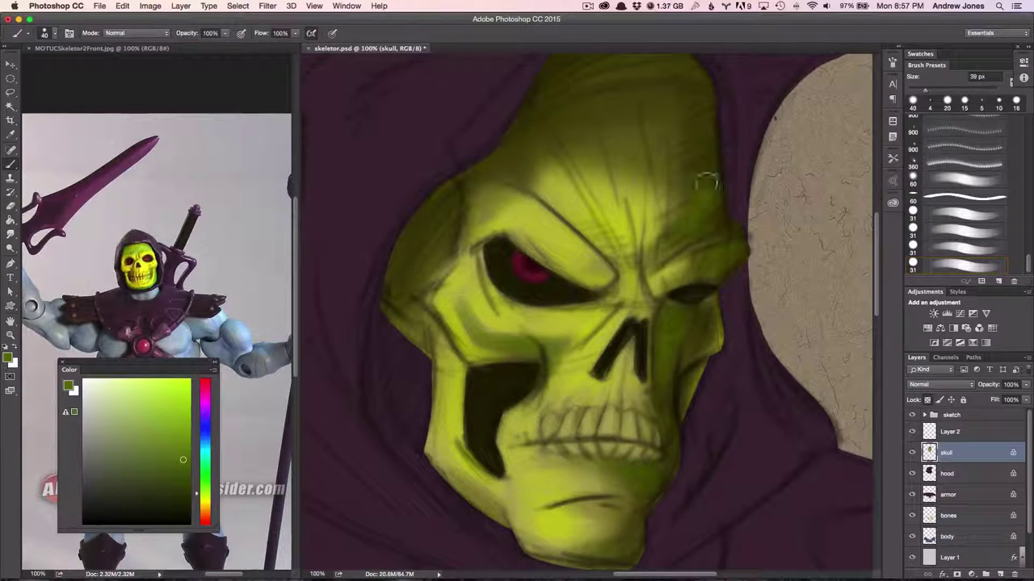
drag(604, 242, 569, 185)
drag(634, 278, 588, 202)
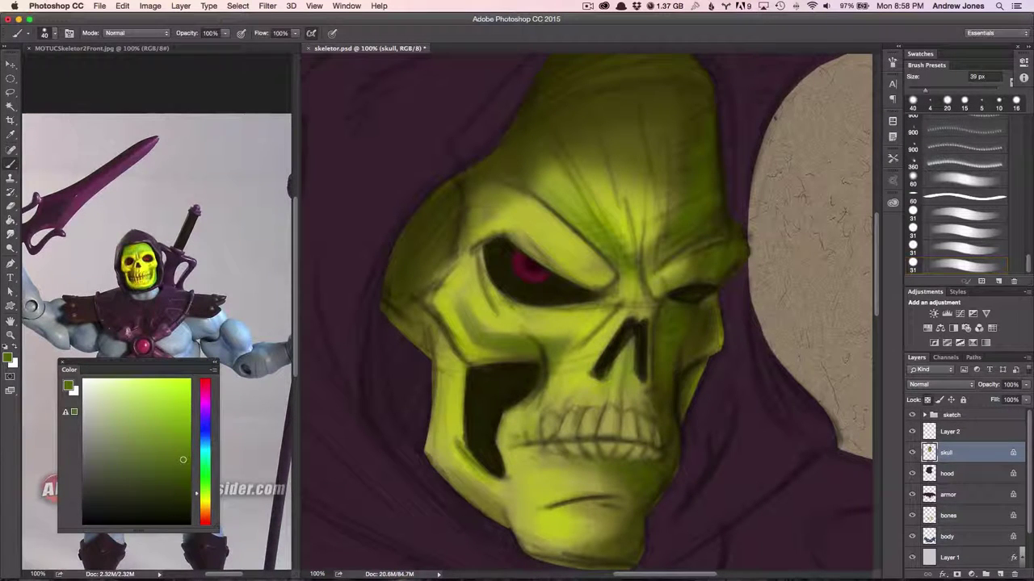
drag(453, 347, 470, 438)
drag(444, 378, 488, 488)
drag(477, 355, 578, 317)
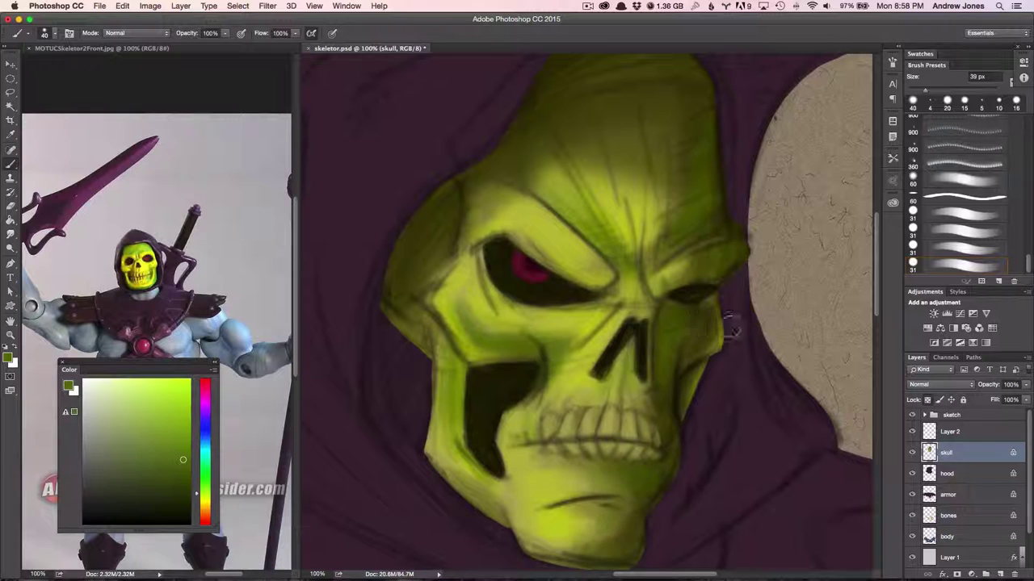
mouse_move(477, 187)
mouse_down()
mouse_move(408, 271)
mouse_move(586, 323)
mouse_up()
drag(521, 311, 618, 286)
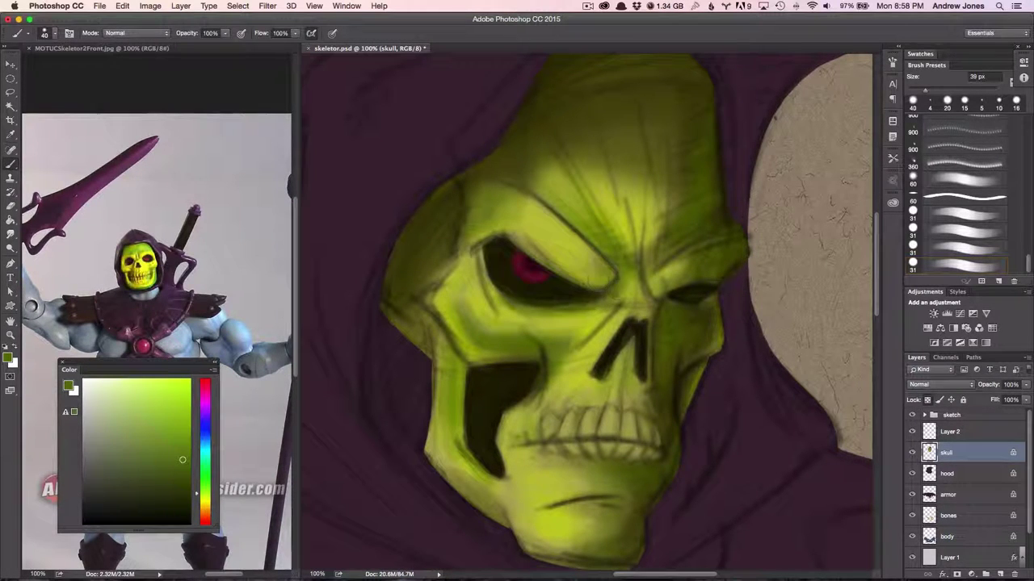
Step: Choose a darker olive and shade the skull's left edge, top and lower-left edge beside the hood
alt+click(418, 371)
scroll(439, 189, up, 3)
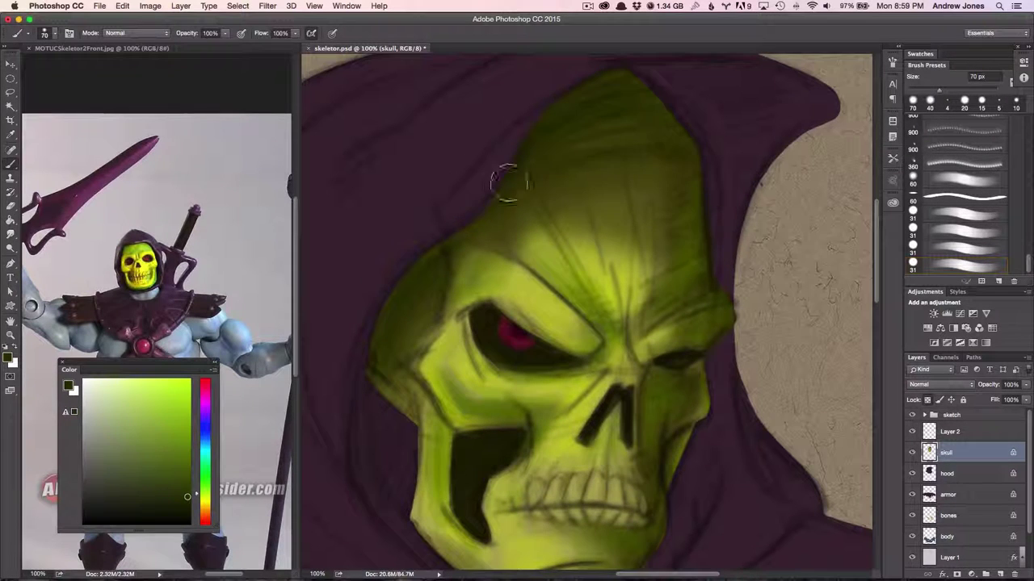
alt+click(640, 166)
drag(464, 242, 380, 371)
drag(450, 269, 396, 396)
drag(517, 182, 644, 91)
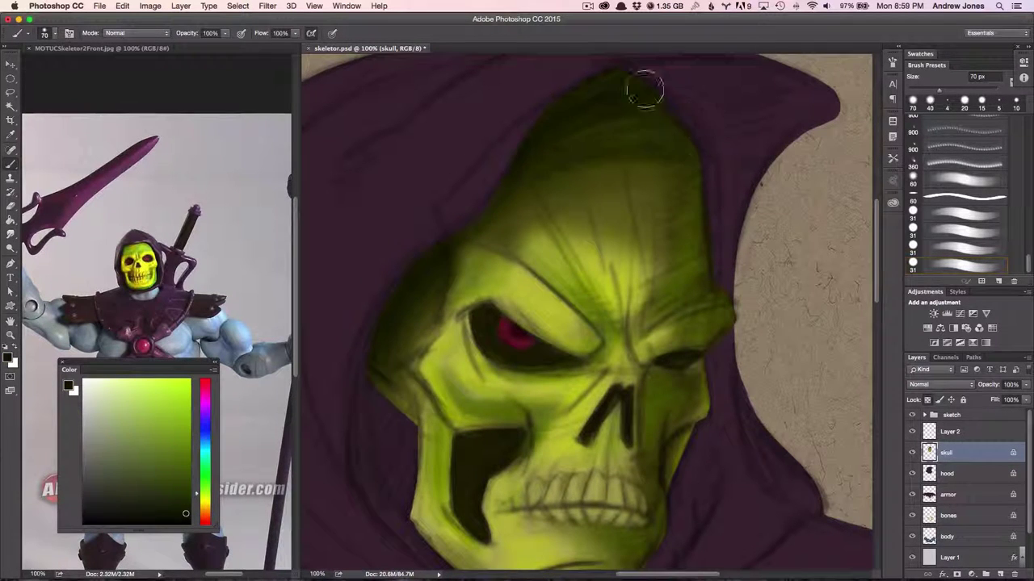
mouse_move(393, 357)
mouse_down()
mouse_move(408, 416)
mouse_move(448, 456)
mouse_up()
drag(412, 298, 380, 359)
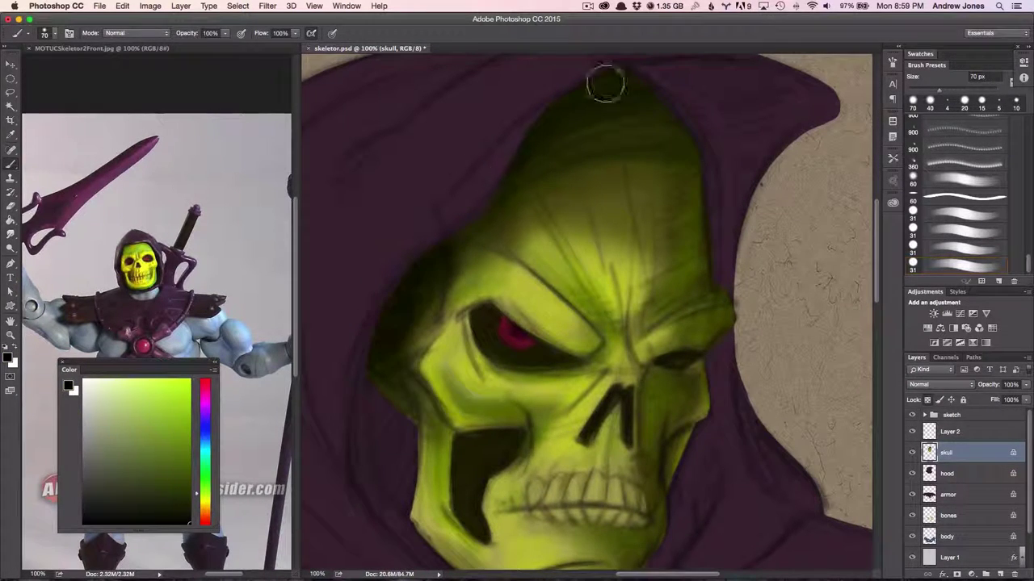
scroll(606, 85, down, 5)
scroll(369, 81, up, 2)
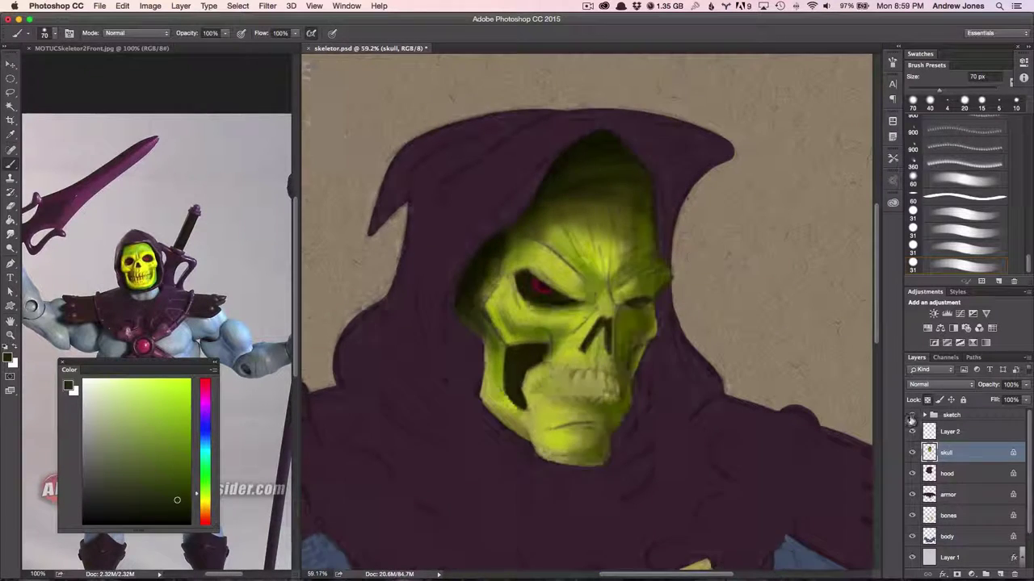
scroll(676, 371, up, 3)
scroll(675, 372, up, 2)
Step: With a 14 px brush, add yellow-green highlights on the right cheek and brow, then target the hood layer
drag(709, 295, 686, 366)
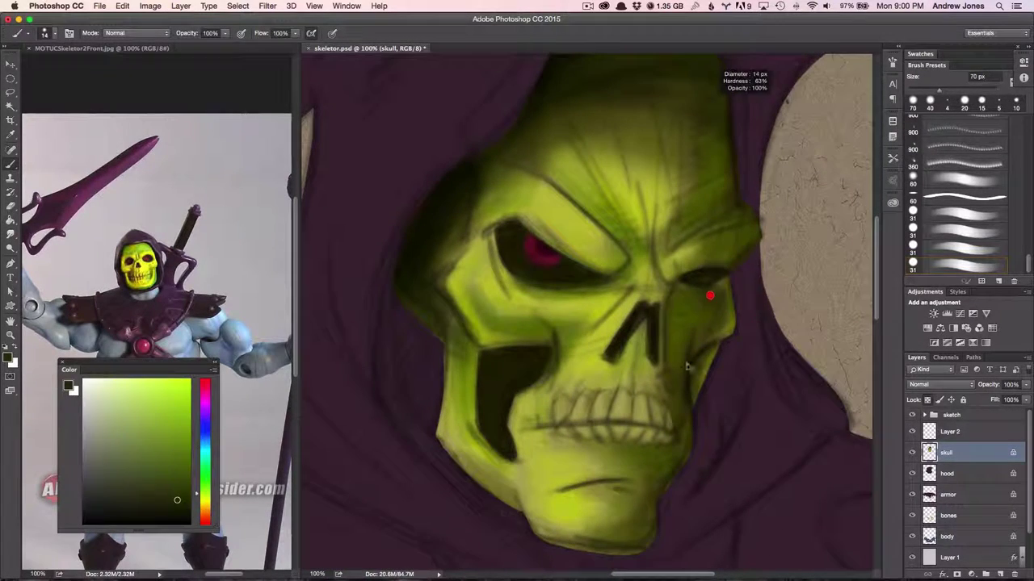
drag(702, 331, 759, 242)
key(alt+bracketleft)
scroll(708, 415, down, 3)
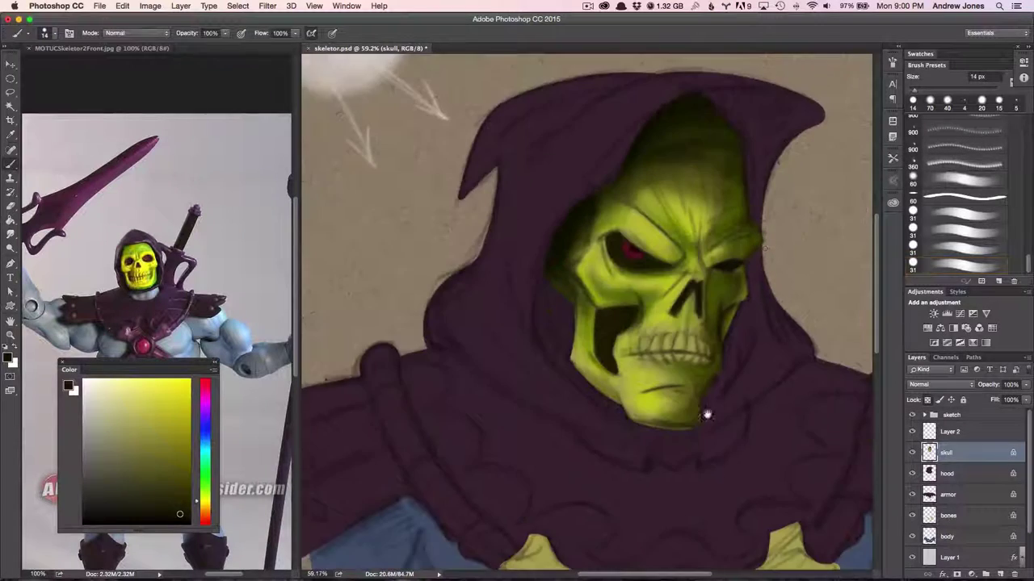
scroll(708, 415, up, 1)
scroll(694, 419, up, 1)
scroll(689, 422, up, 1)
Step: Paint purple hood shadow along the skull's left edge and chin, undoing the last change
scroll(689, 421, down, 2)
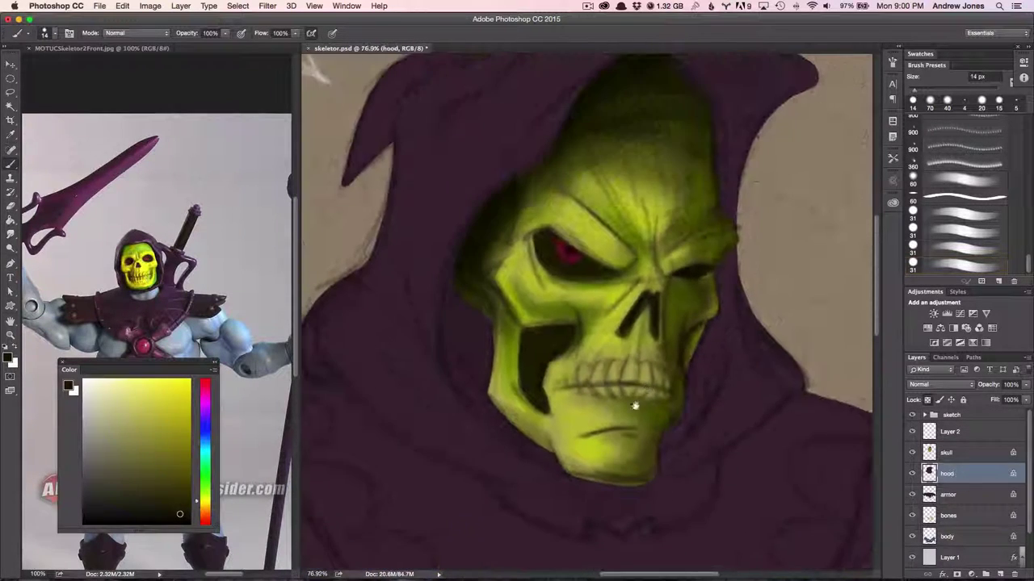
alt+click(433, 364)
mouse_move(477, 268)
mouse_down()
mouse_move(533, 452)
mouse_move(613, 484)
mouse_move(650, 468)
mouse_up()
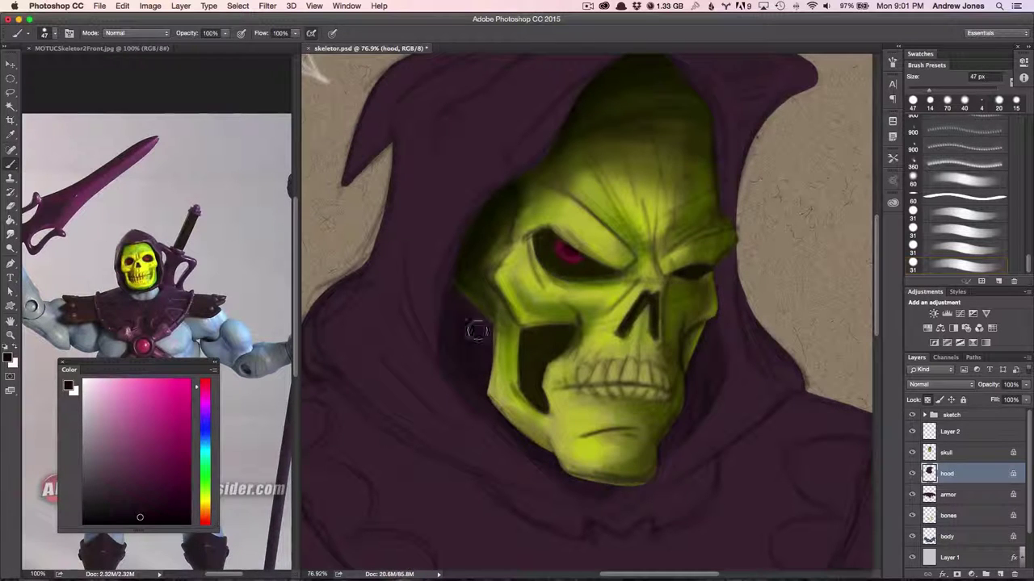
scroll(734, 344, up, 2)
click(131, 500)
click(912, 414)
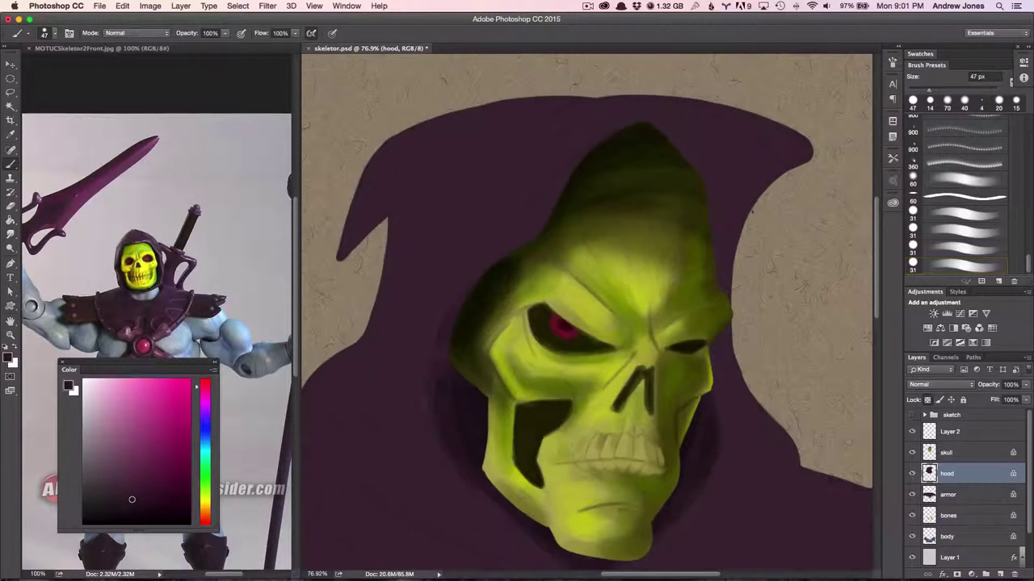
key(ctrl+z)
key(ctrl+z)
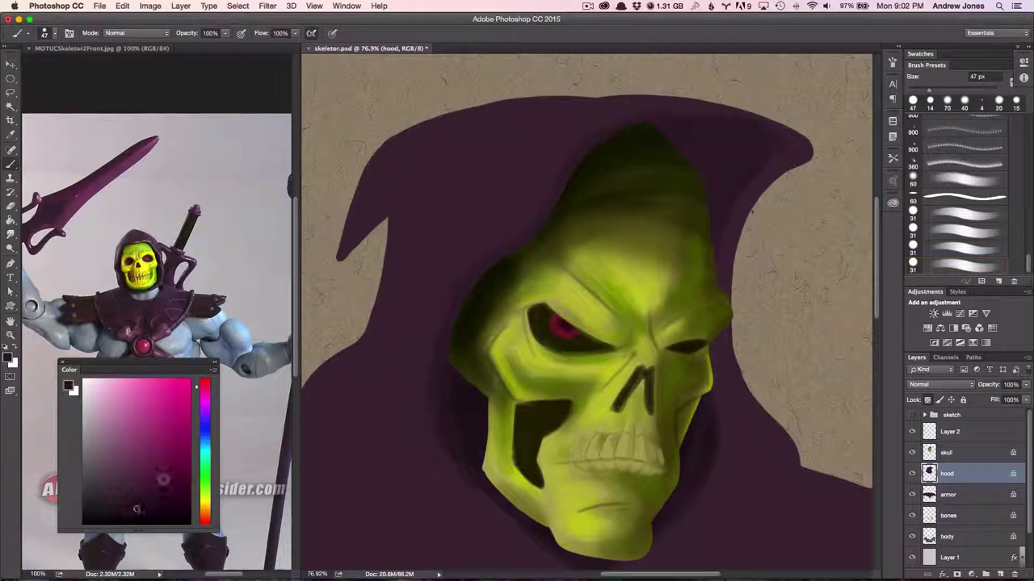
Step: Pick a different dark purple, set the brush size and frame the whole hood in view
click(137, 508)
alt+click(718, 323)
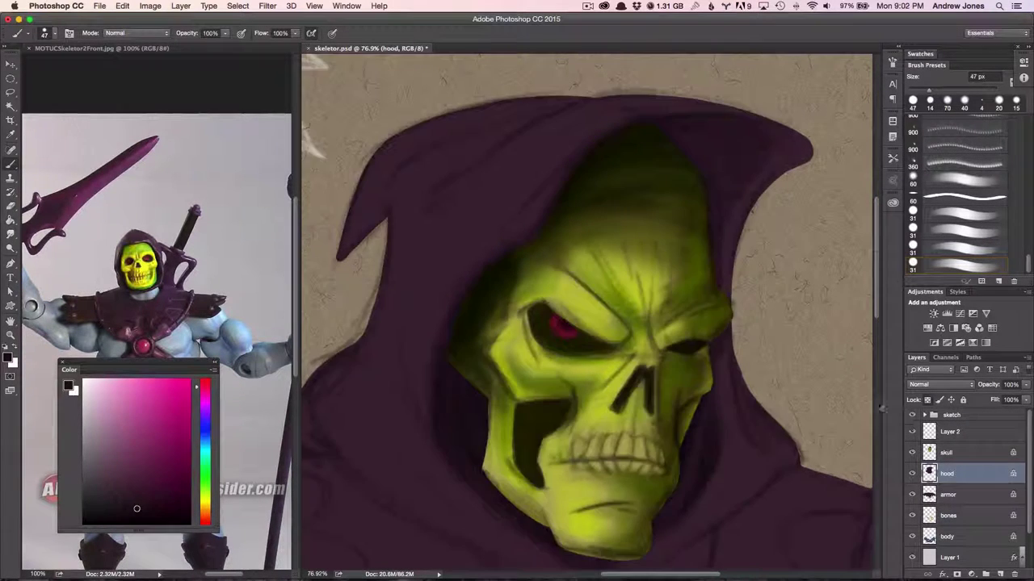
drag(735, 557, 673, 404)
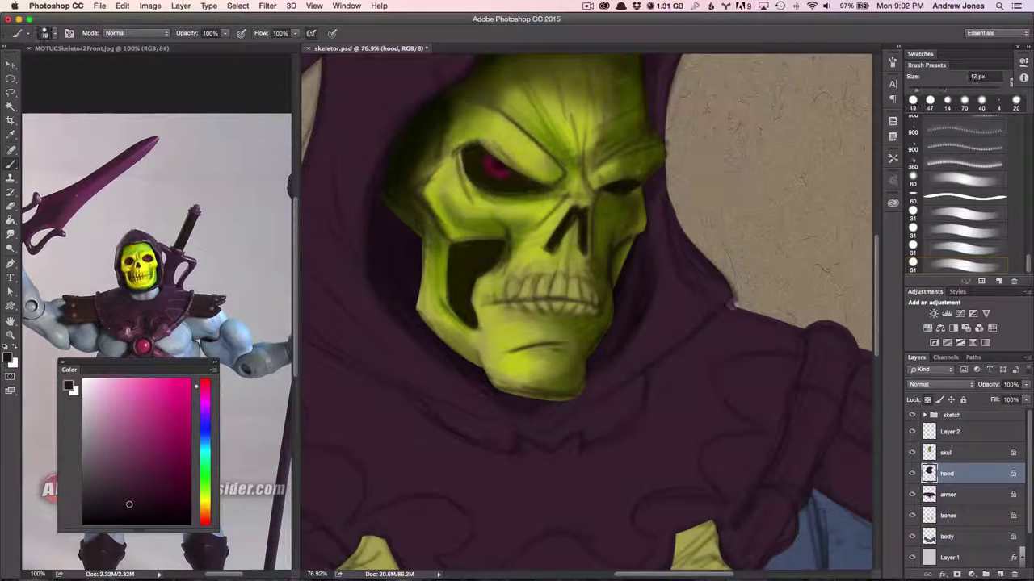
drag(519, 421, 607, 413)
drag(641, 325, 665, 493)
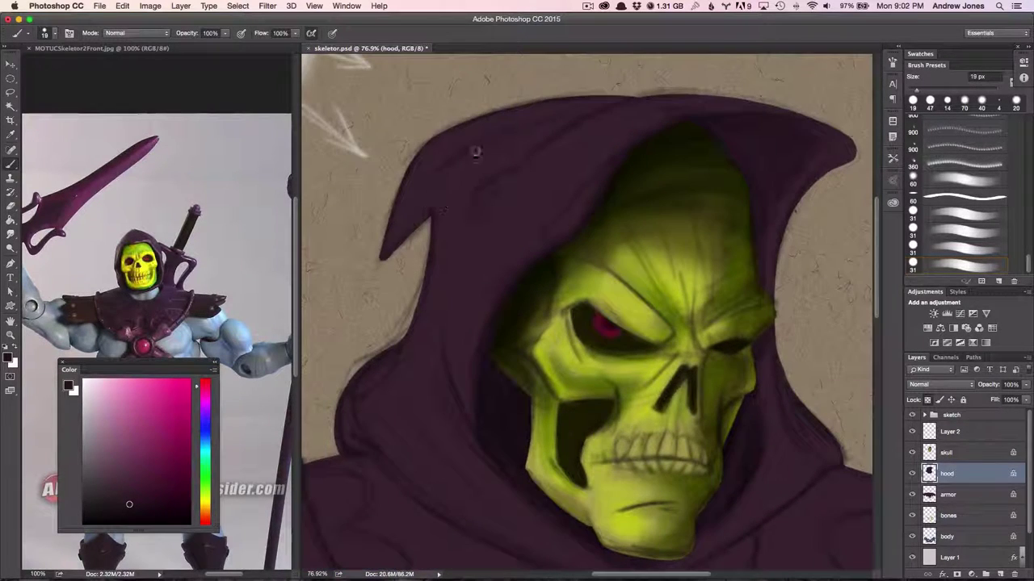
drag(511, 338, 675, 279)
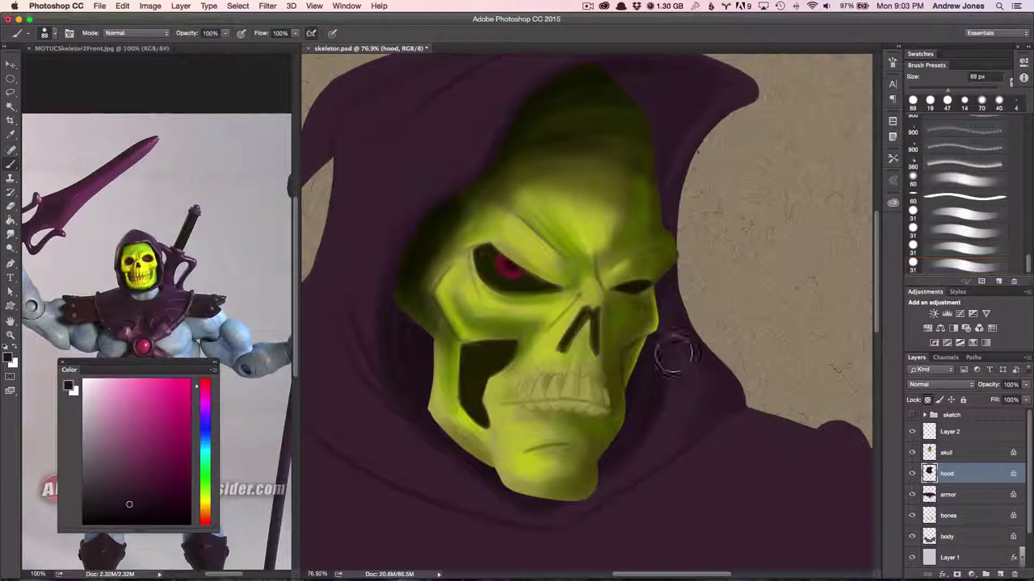
scroll(565, 339, up, 5)
scroll(612, 478, down, 4)
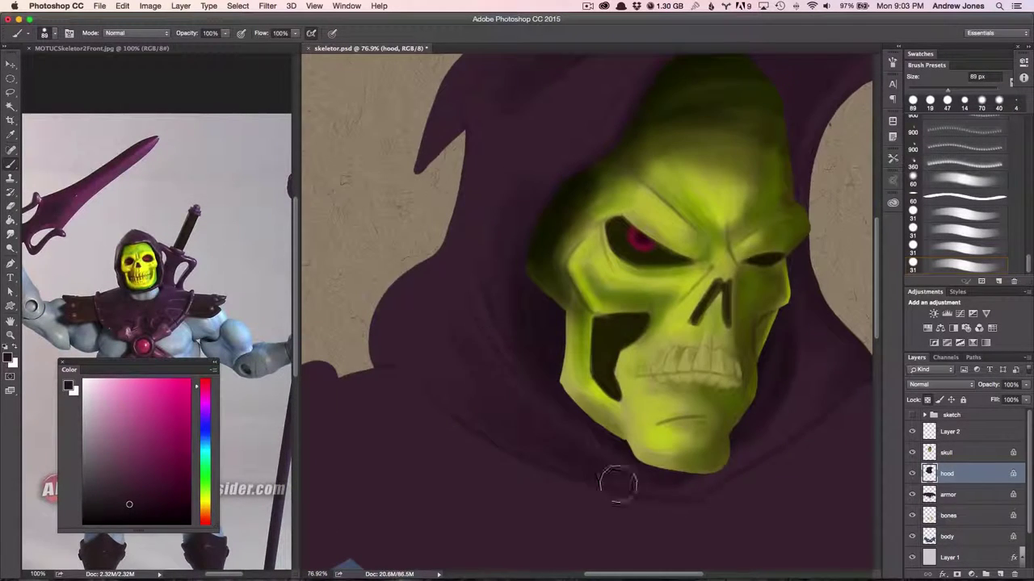
scroll(688, 422, up, 3)
scroll(504, 266, right, 2)
scroll(768, 415, down, 3)
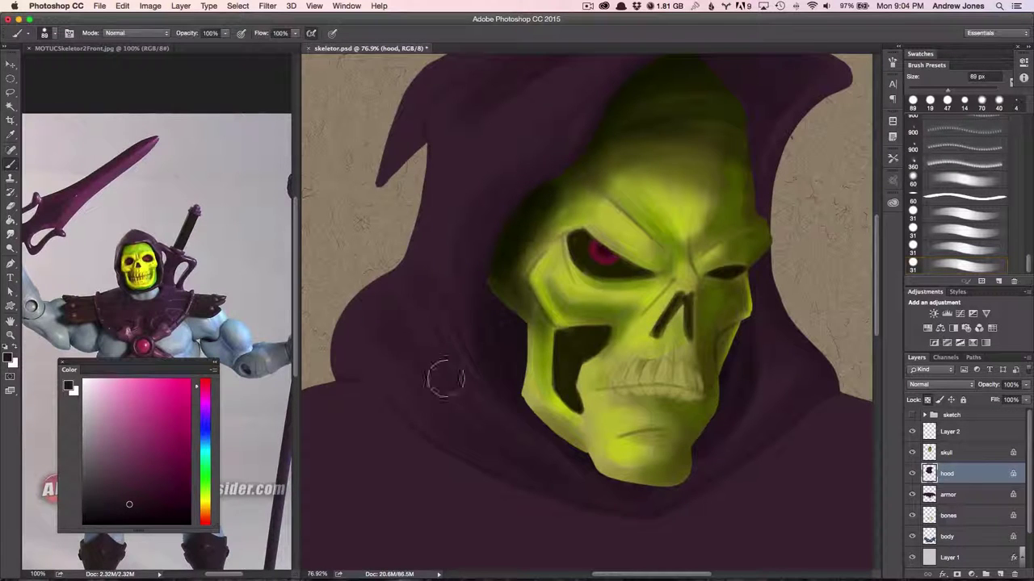
scroll(445, 376, up, 2)
Step: With a muted pink at 38 px, paint lighter highlights on the hood's left side and folds
drag(129, 505, 116, 442)
scroll(581, 307, up, 2)
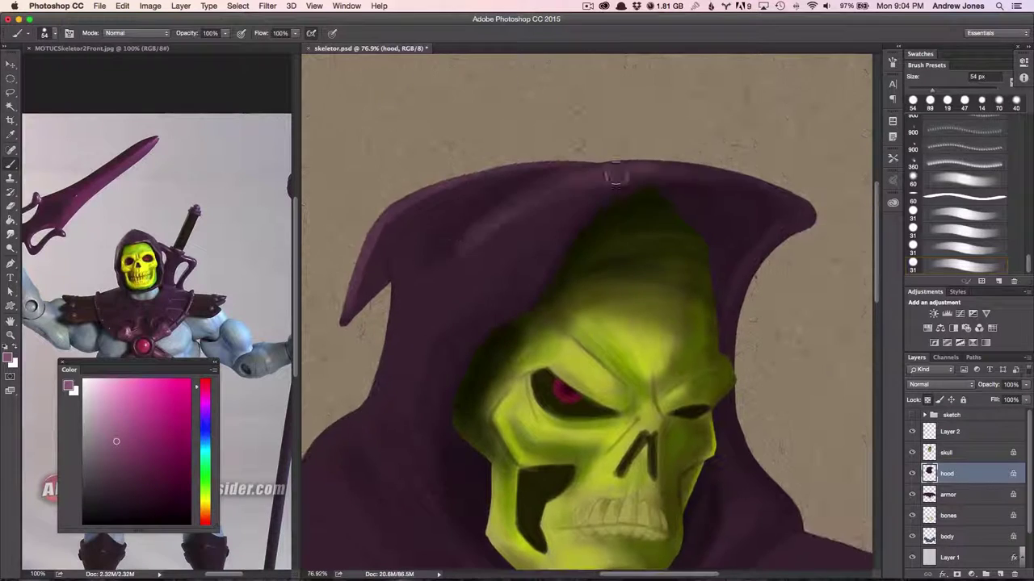
scroll(702, 278, down, 4)
scroll(737, 274, right, 3)
key(bracketleft)
key(bracketleft)
key(bracketleft)
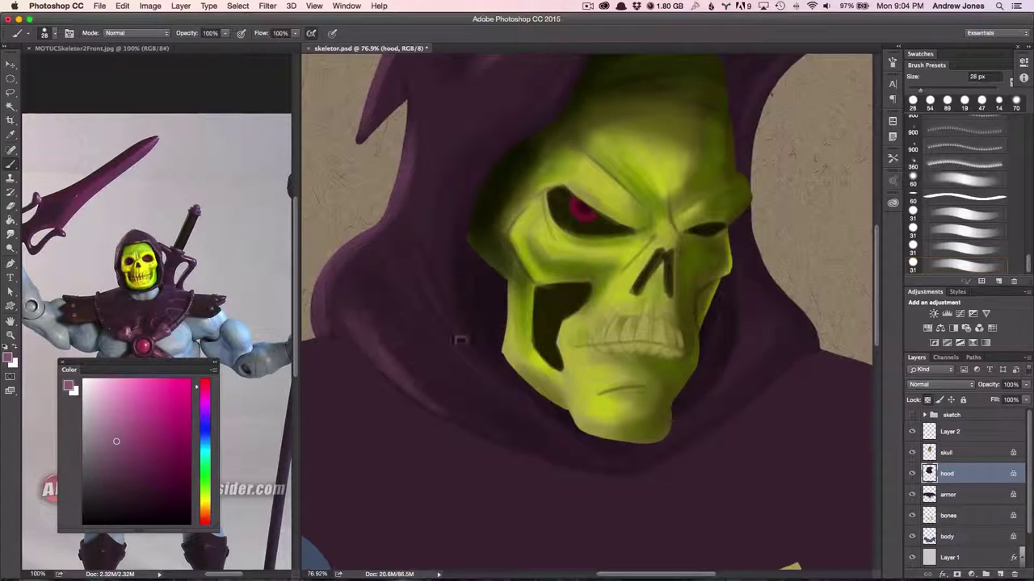
scroll(461, 339, up, 3)
key(bracketright)
drag(466, 226, 452, 273)
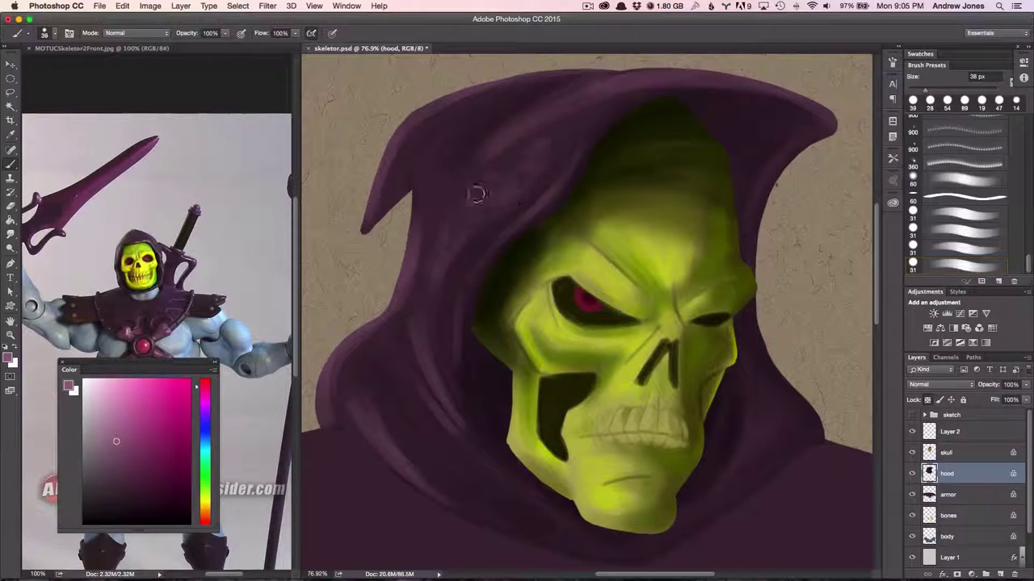
drag(525, 161, 440, 242)
drag(437, 290, 436, 355)
drag(784, 432, 764, 386)
Step: Fine-tune the hood painting colour, then pick a dark olive green for skull shading
scroll(763, 386, up, 3)
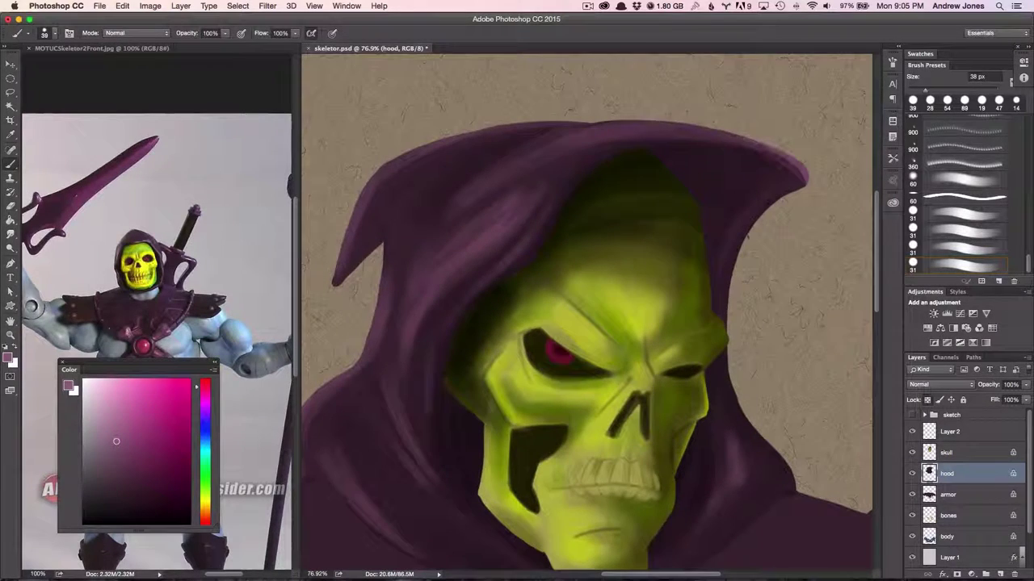
scroll(784, 306, left, 3)
scroll(767, 303, down, 2)
drag(728, 295, 679, 323)
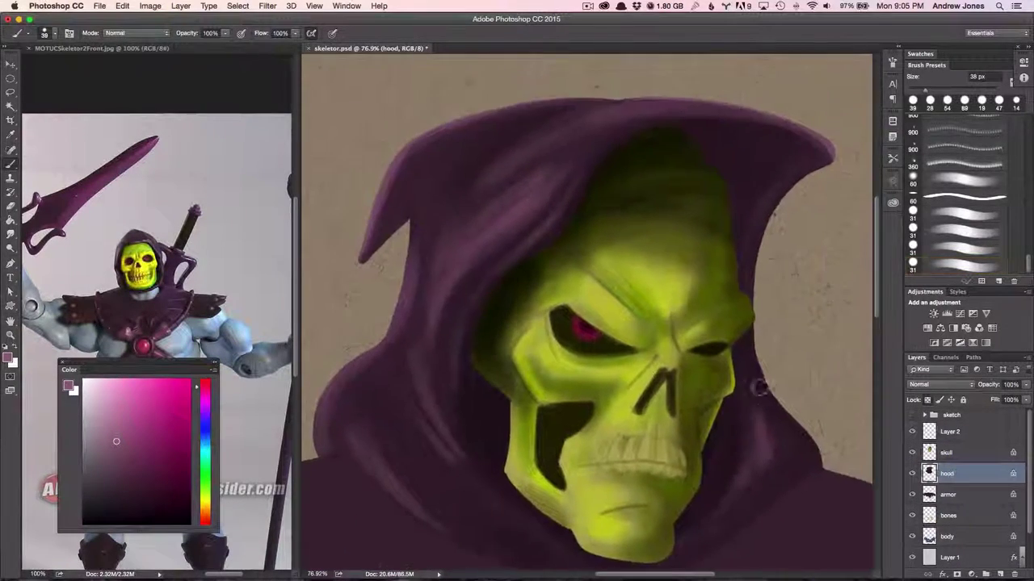
click(137, 506)
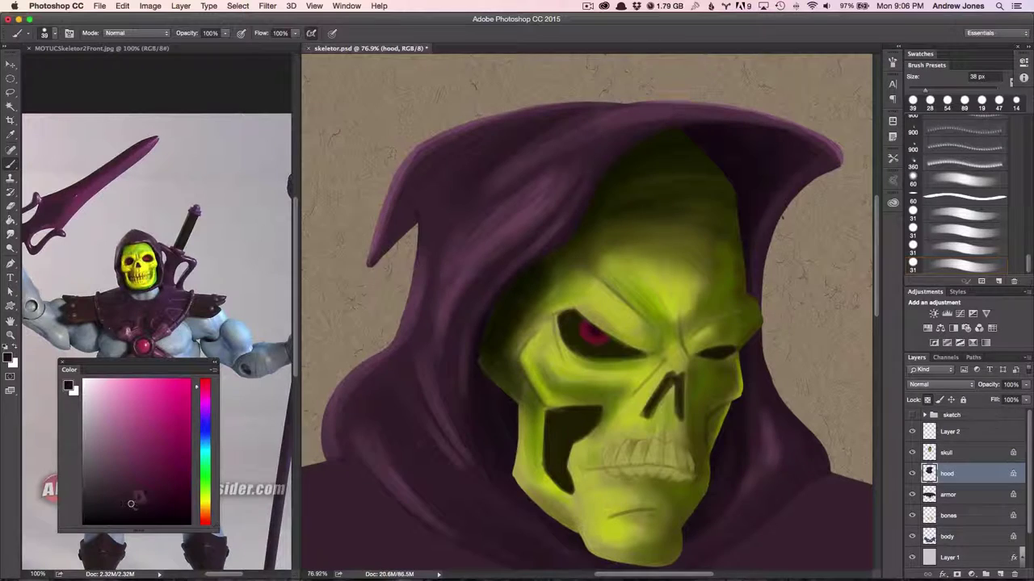
click(134, 509)
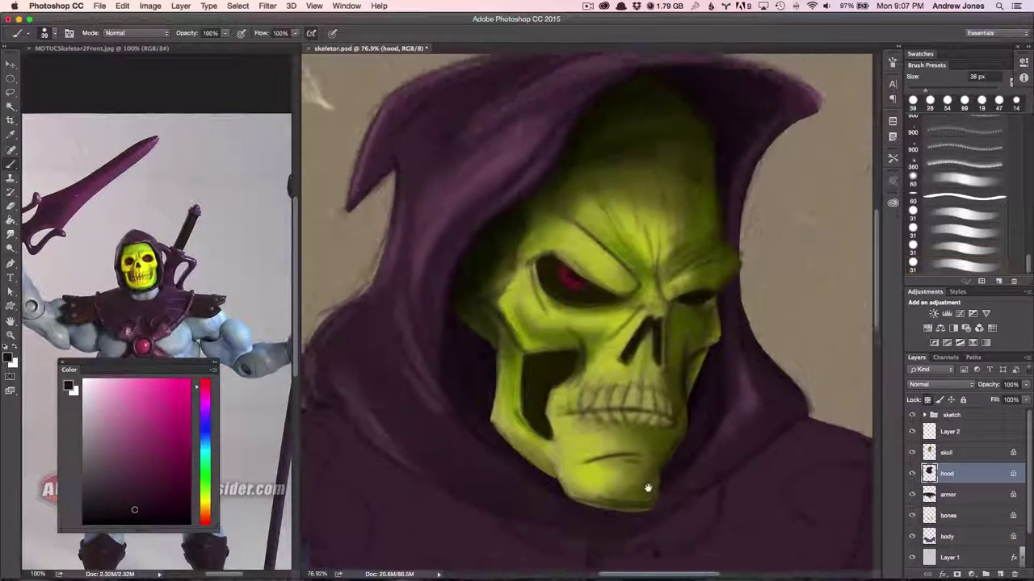
alt+click(635, 394)
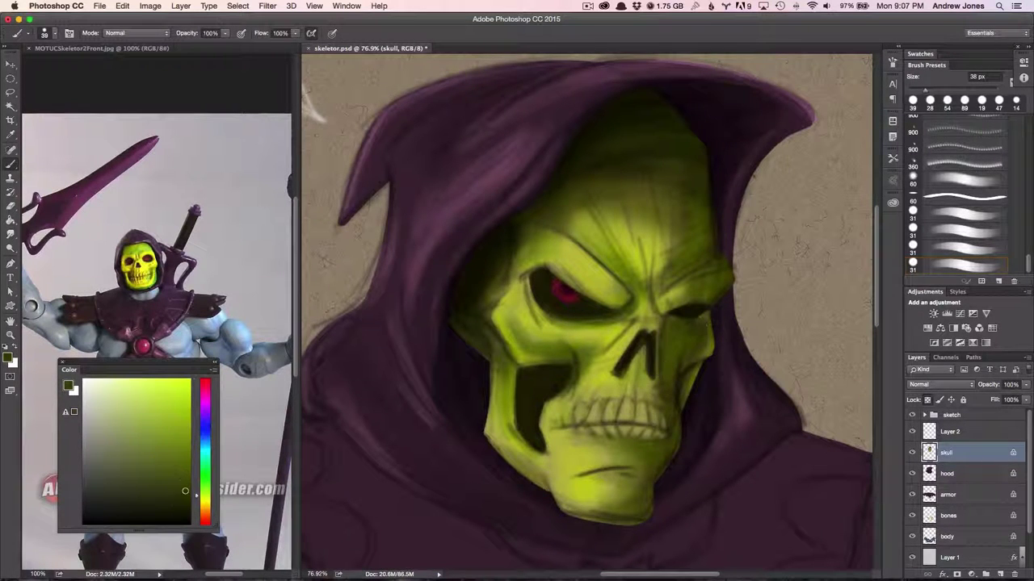
Step: Darken the shading around the eye socket, nasal cavity, forehead and left cheekbone
drag(698, 300, 708, 292)
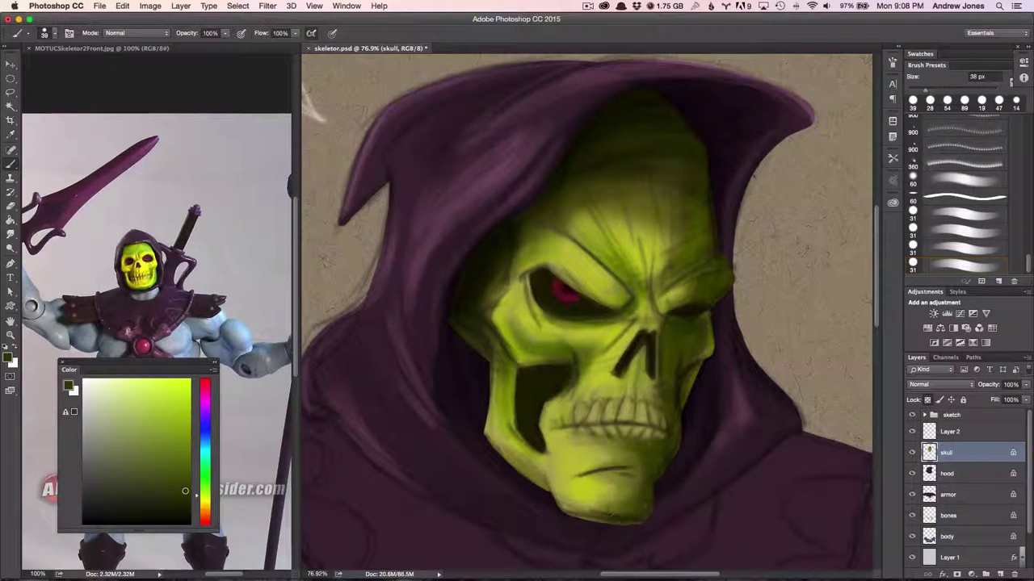
drag(602, 319, 633, 375)
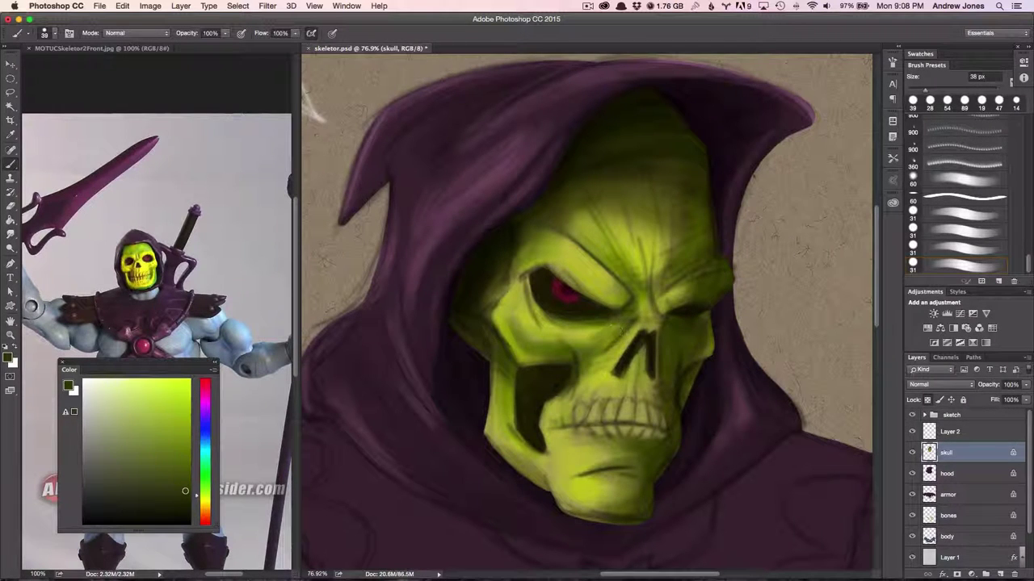
drag(575, 216, 625, 277)
mouse_move(490, 304)
mouse_down()
mouse_move(484, 316)
mouse_move(504, 282)
mouse_up()
Step: Sample a dark green from the skull and darken the right cheek, jaw edge and temple
alt+click(477, 319)
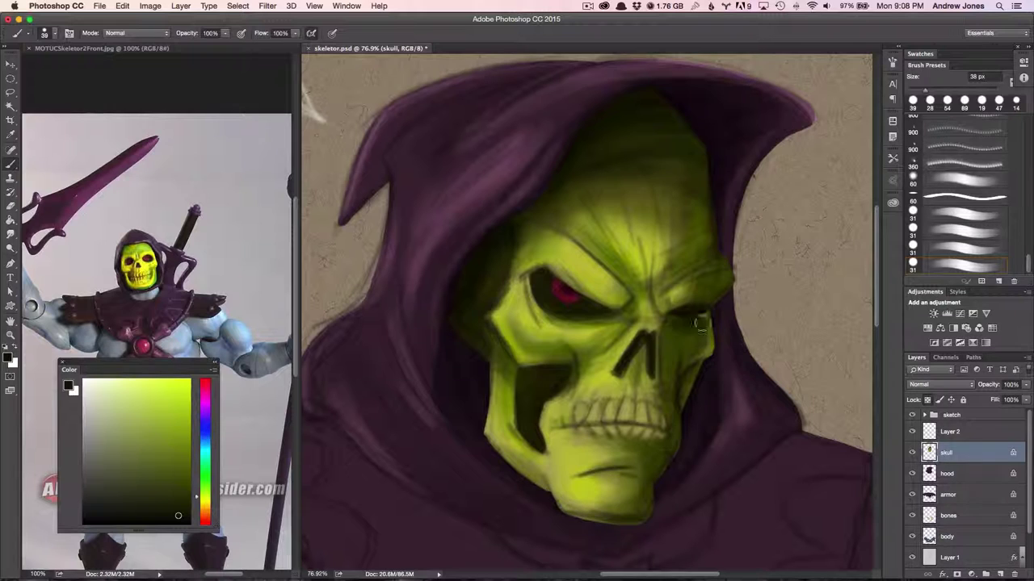
drag(699, 323, 664, 370)
drag(677, 412, 642, 528)
drag(715, 299, 703, 230)
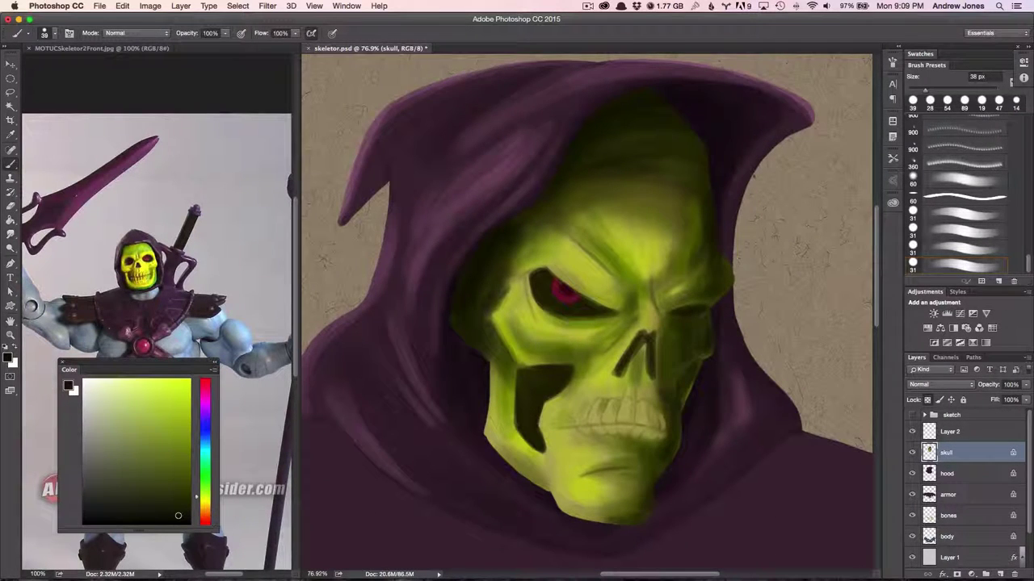
Step: Repaint the eye-socket shading, then sample a brighter green and shrink the brush for finer detail
drag(521, 323, 586, 275)
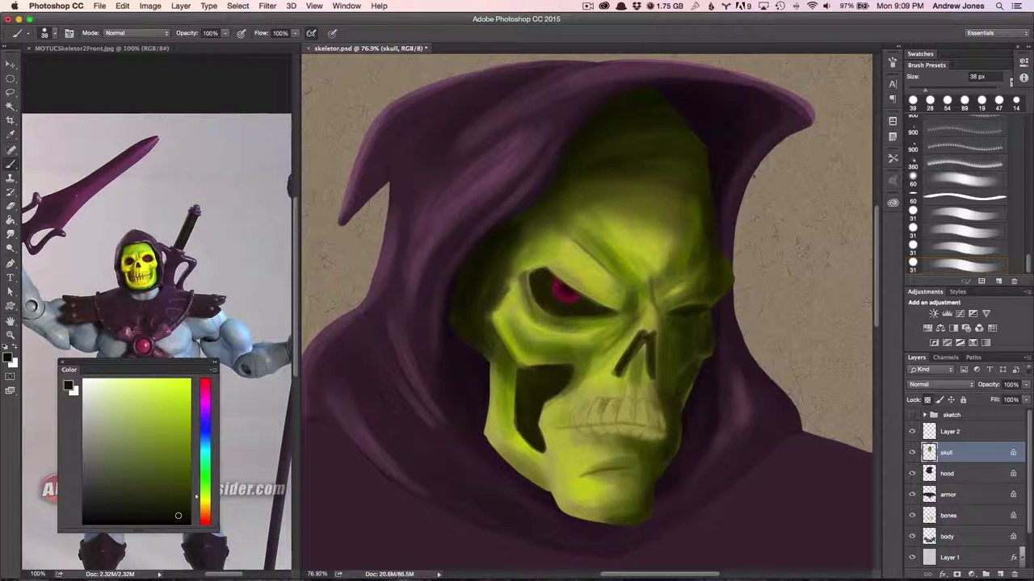
alt+click(534, 265)
drag(631, 312, 665, 341)
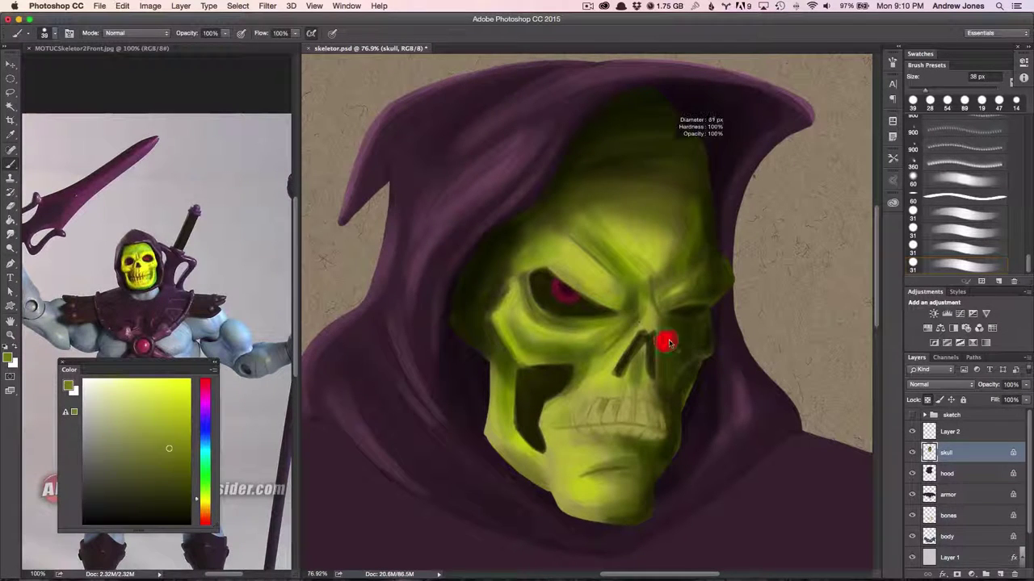
scroll(685, 354, up, 3)
scroll(685, 354, down, 2)
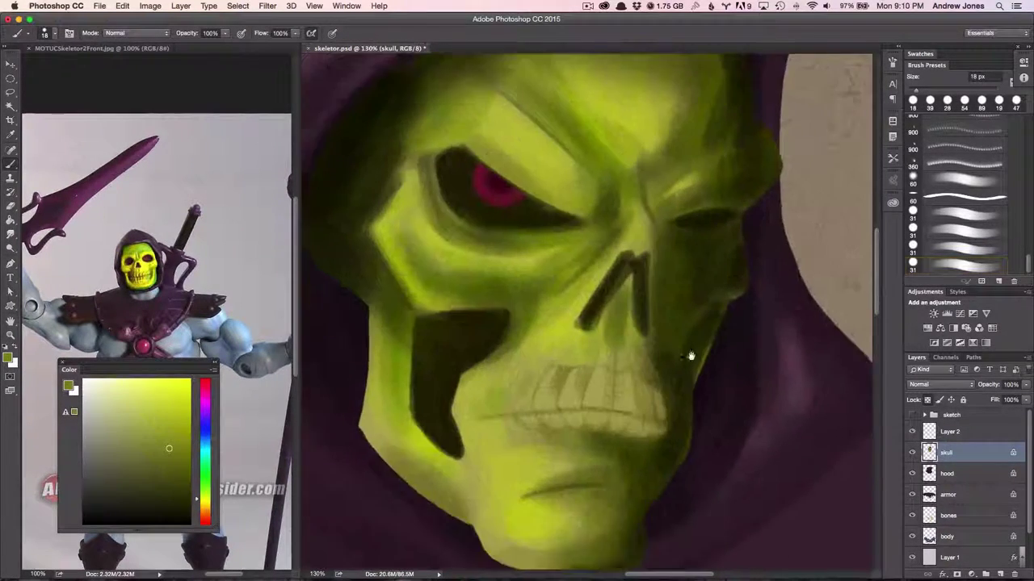
Step: With a near-black 10 px brush, shade the eye socket and right brow, undoing strokes beside the nose
alt+click(614, 299)
key(bracketleft)
mouse_move(457, 236)
mouse_down()
mouse_move(469, 159)
mouse_move(598, 231)
mouse_up()
drag(656, 210, 662, 343)
mouse_move(731, 224)
mouse_down()
mouse_move(671, 229)
mouse_move(662, 268)
mouse_up()
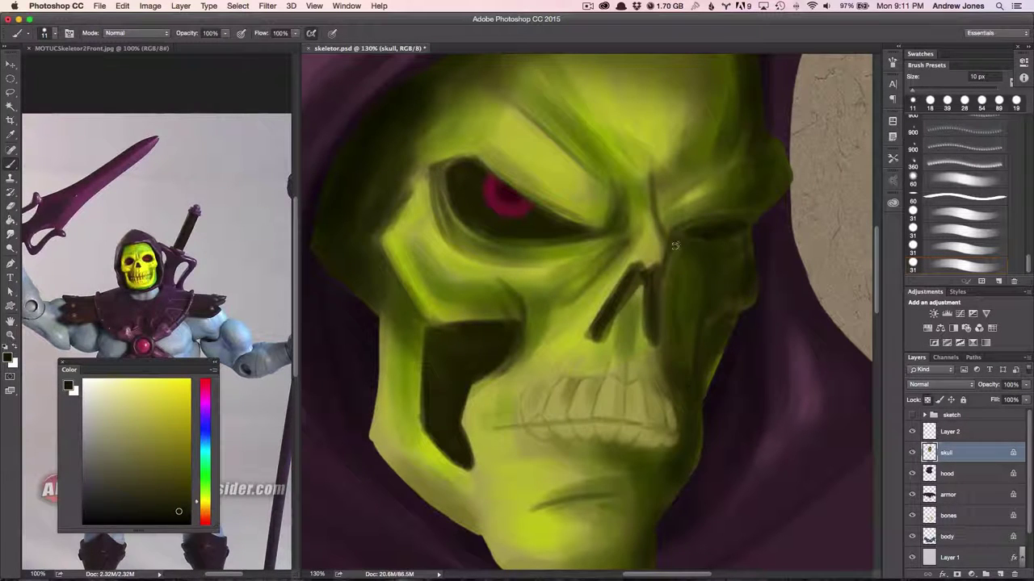
key(ctrl+alt+z)
key(ctrl+alt+z)
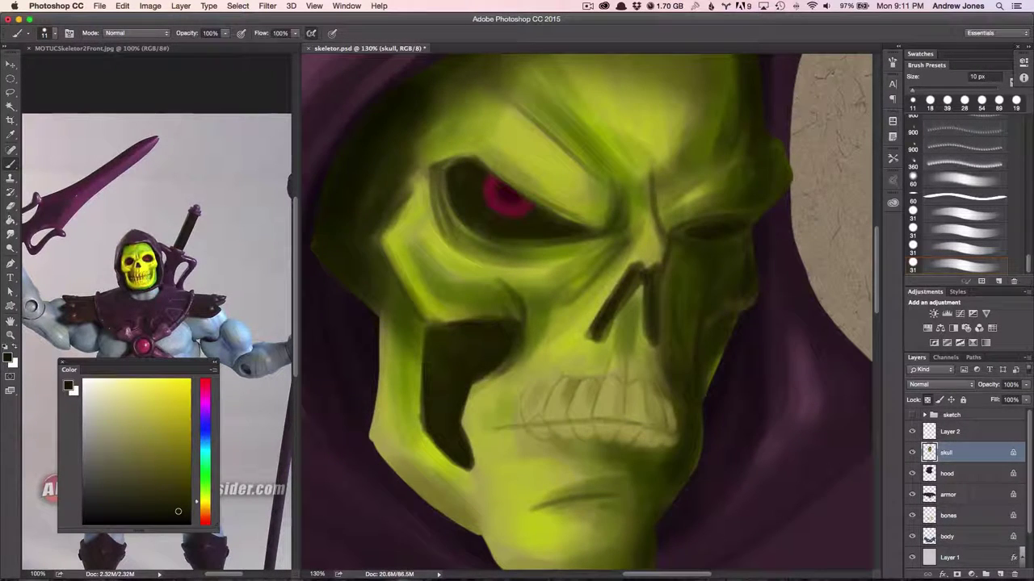
Step: Darken the lower jaw edge, left face edge and right cheek edge, and sharpen the nose cavity
scroll(468, 452, down, 3)
drag(494, 478, 588, 533)
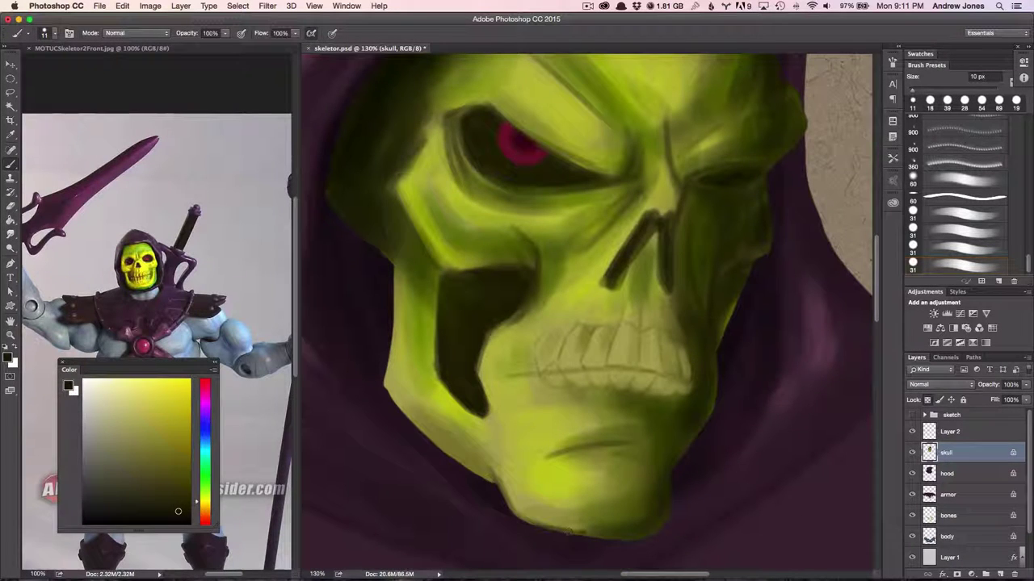
mouse_move(397, 265)
mouse_down()
mouse_move(386, 392)
mouse_move(491, 481)
mouse_up()
alt+click(714, 323)
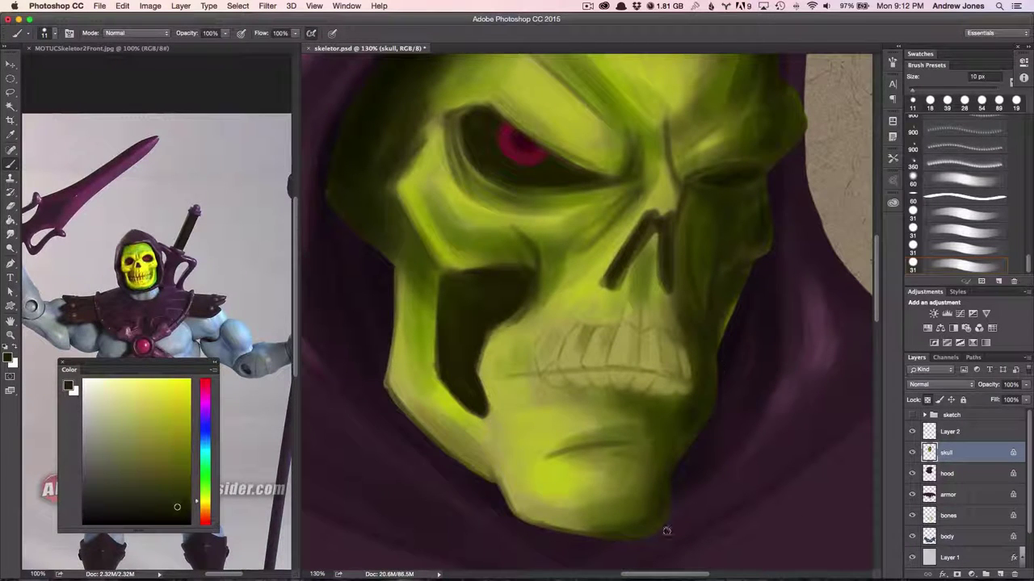
drag(714, 353, 739, 273)
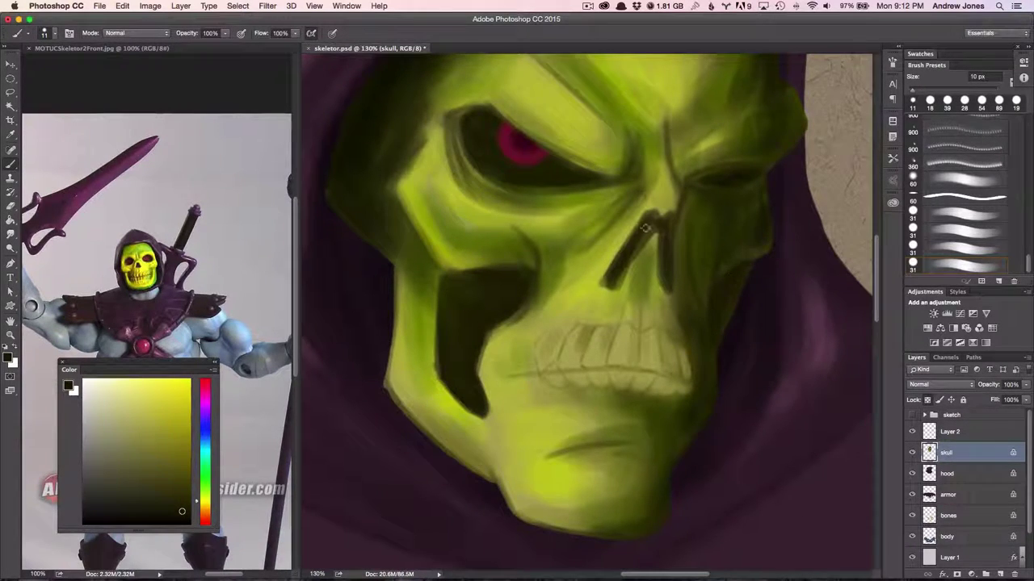
drag(658, 227, 606, 285)
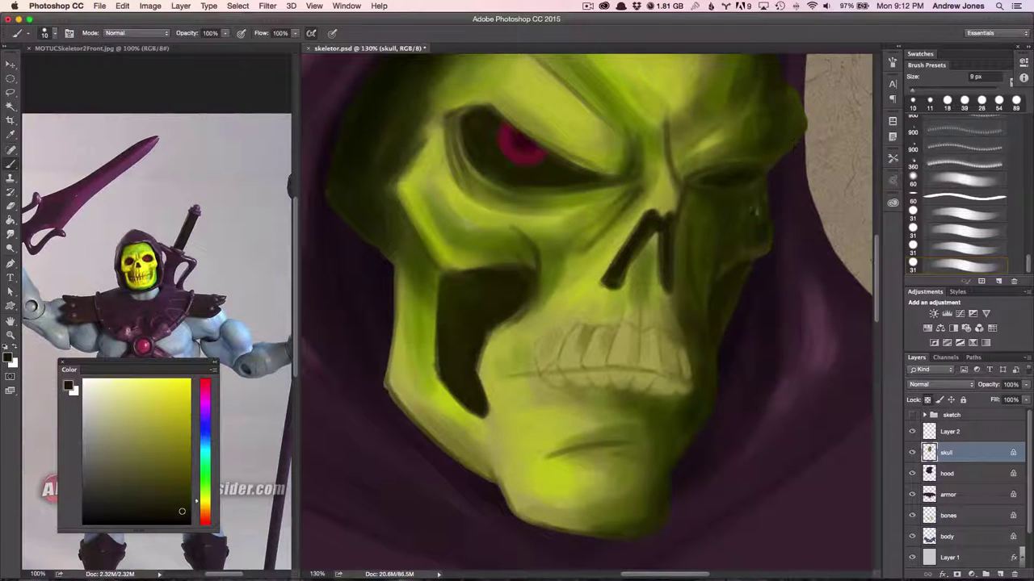
Step: Shade the left cheekbone edge and cheek hollow, then sample a new shading colour from the skull
scroll(757, 214, up, 3)
scroll(745, 334, up, 3)
scroll(745, 334, left, 2)
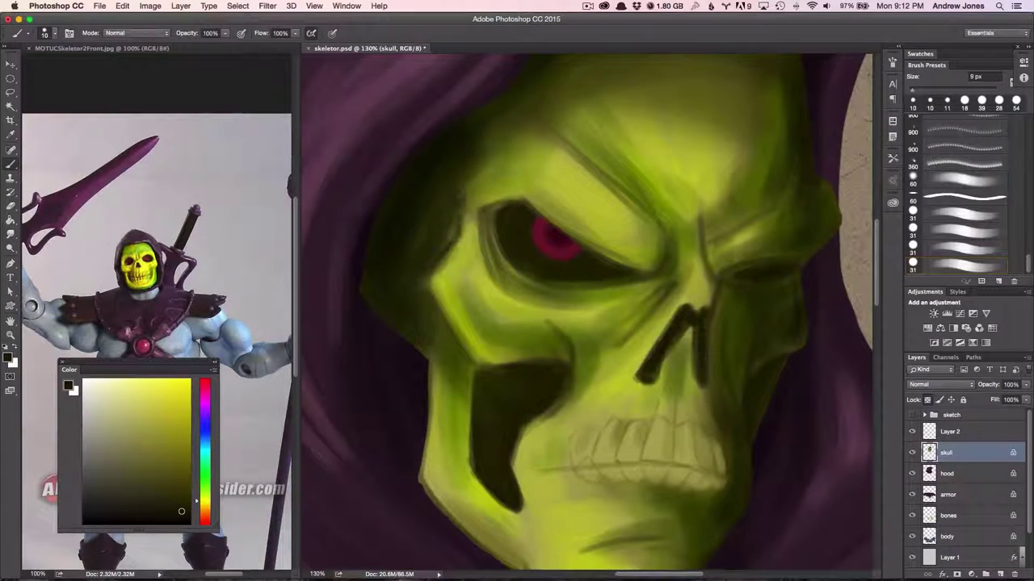
drag(426, 278, 499, 369)
scroll(752, 390, up, 3)
scroll(752, 391, right, 2)
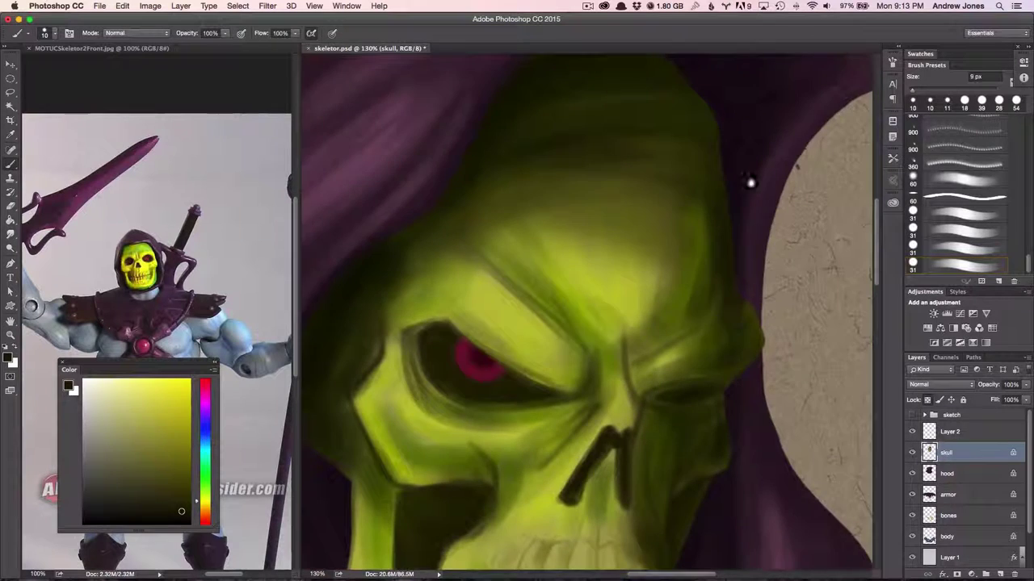
scroll(750, 173, up, 3)
scroll(733, 383, down, 3)
scroll(733, 384, left, 2)
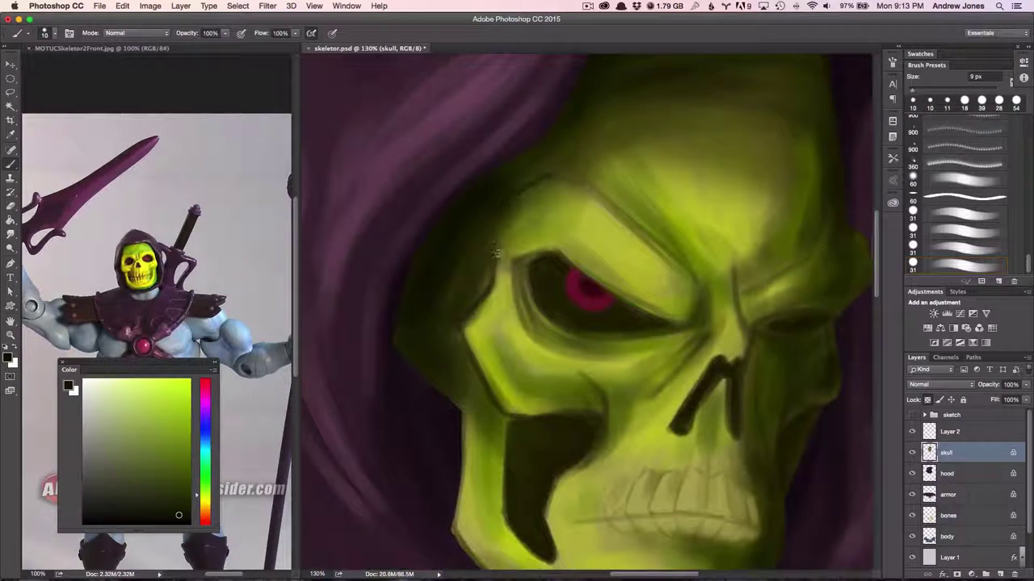
scroll(822, 202, down, 3)
scroll(822, 202, right, 2)
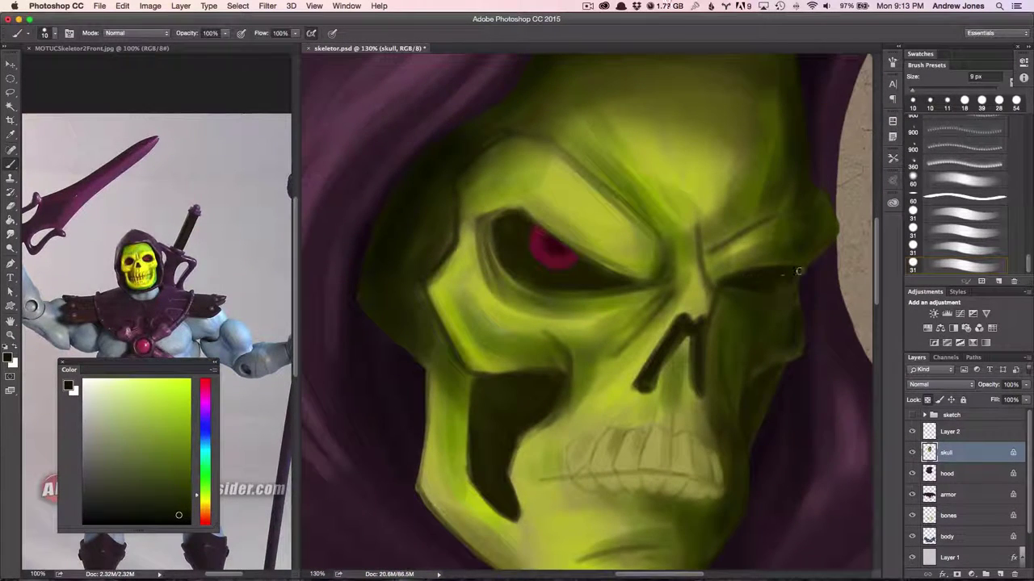
scroll(703, 366, left, 2)
scroll(702, 365, down, 3)
scroll(702, 365, right, 3)
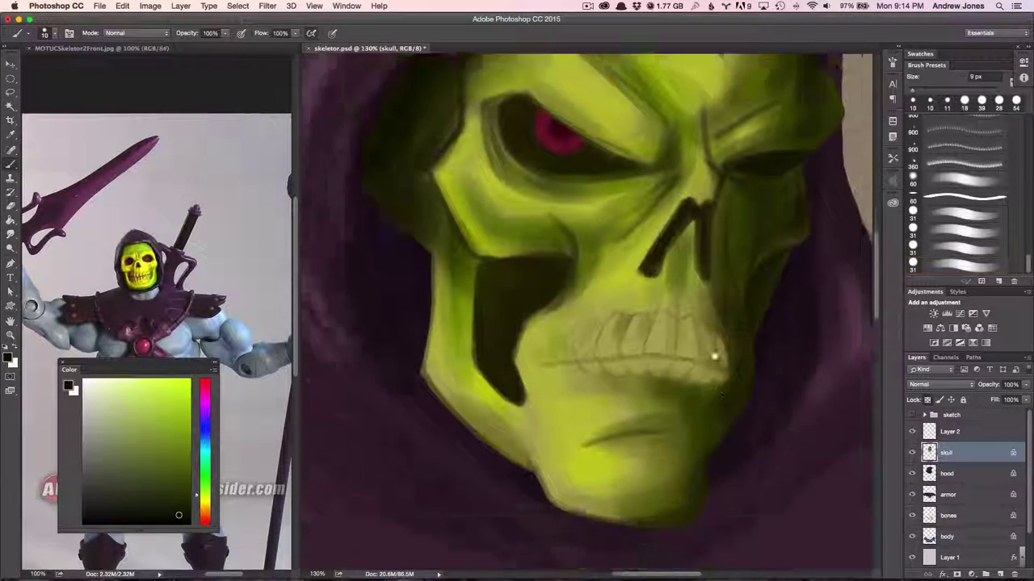
scroll(527, 365, down, 1)
alt+click(638, 346)
Step: With a smaller brush, draw thin dark lines along and between the teeth
key(bracketleft)
scroll(557, 353, up, 3)
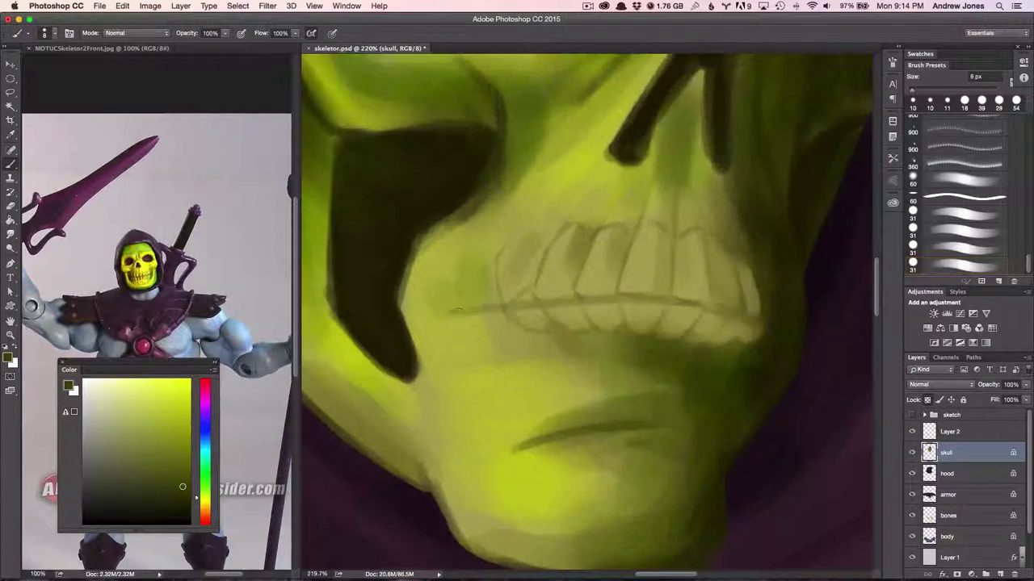
mouse_move(454, 313)
mouse_down()
mouse_move(650, 297)
mouse_move(748, 322)
mouse_up()
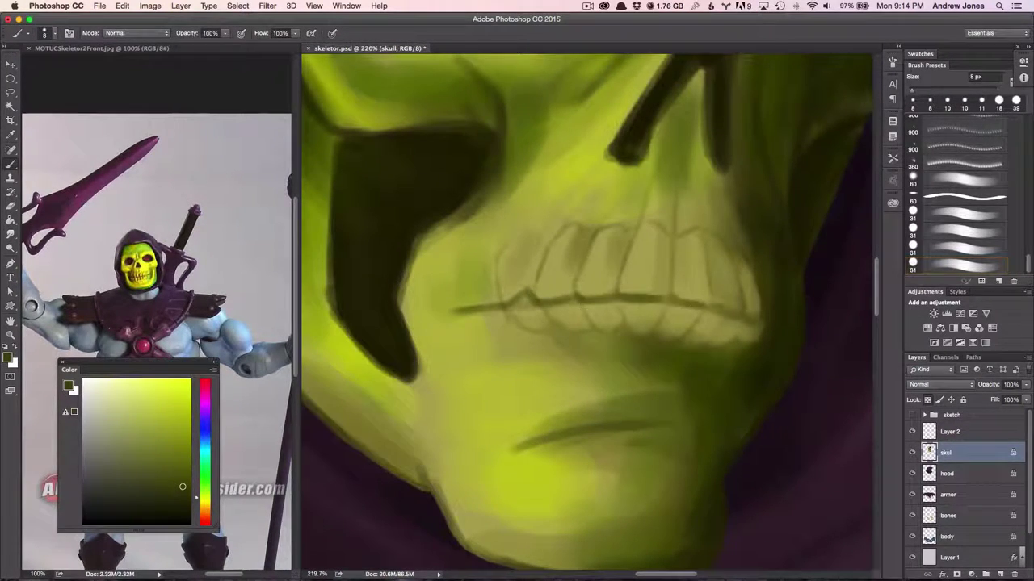
key(bracketleft)
key(bracketleft)
key(bracketleft)
drag(586, 233, 577, 283)
drag(502, 244, 494, 299)
mouse_move(484, 276)
mouse_down()
mouse_move(490, 308)
mouse_move(532, 293)
mouse_move(603, 330)
mouse_move(669, 297)
mouse_up()
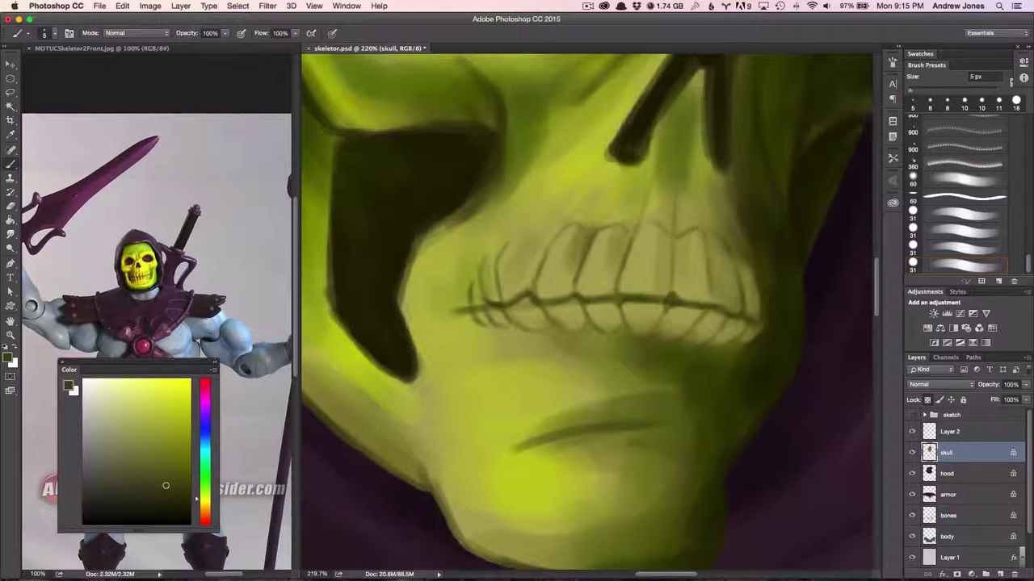
Step: Sample olive tones from the skull and paint lighter yellow over the nose area
alt+click(686, 245)
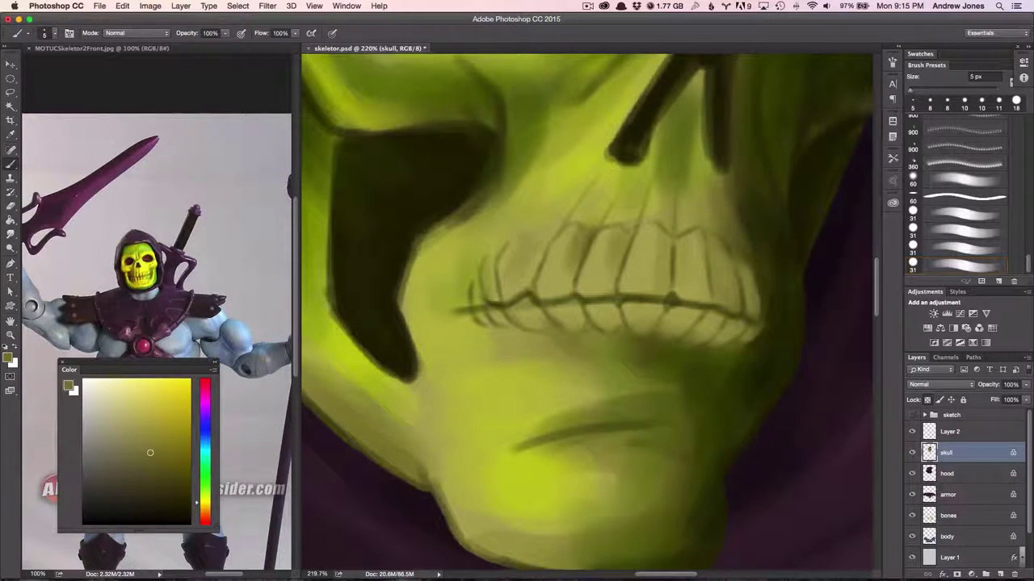
alt+click(703, 213)
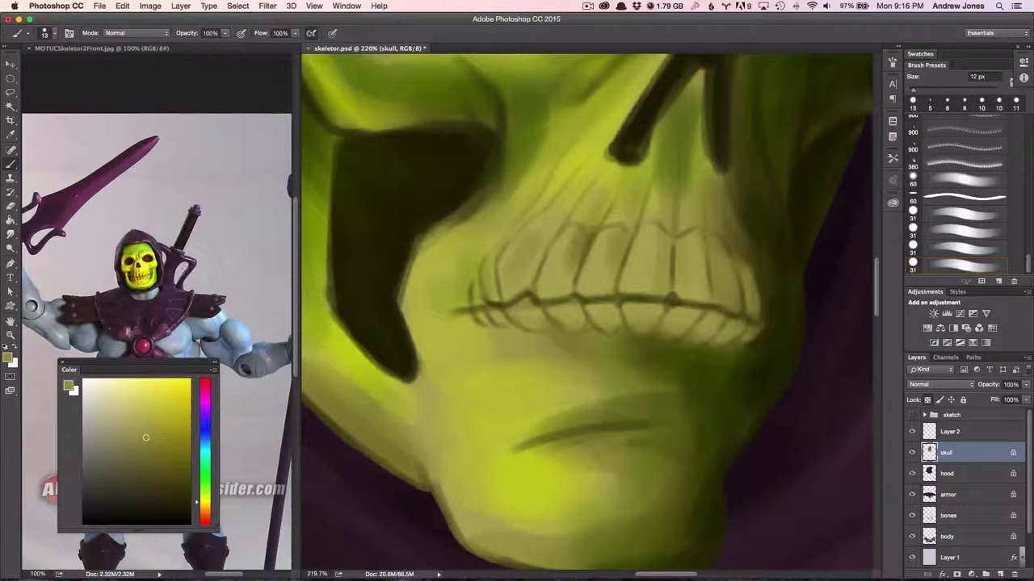
alt+click(687, 247)
drag(614, 194, 593, 144)
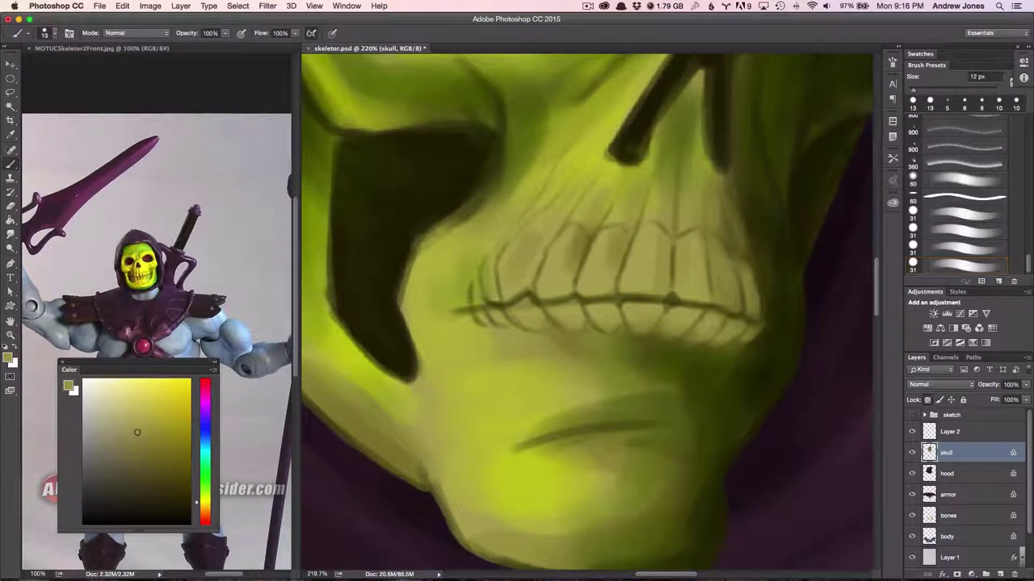
Step: Pick a darker olive with a 3–5 px brush and view the skull at 100%
alt+click(686, 359)
drag(686, 359, 652, 351)
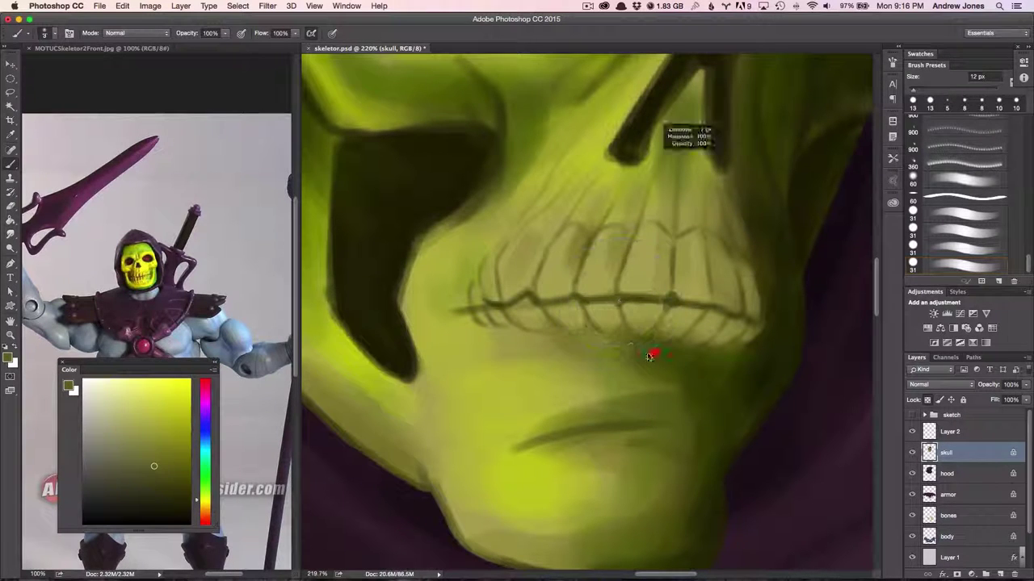
alt+click(678, 340)
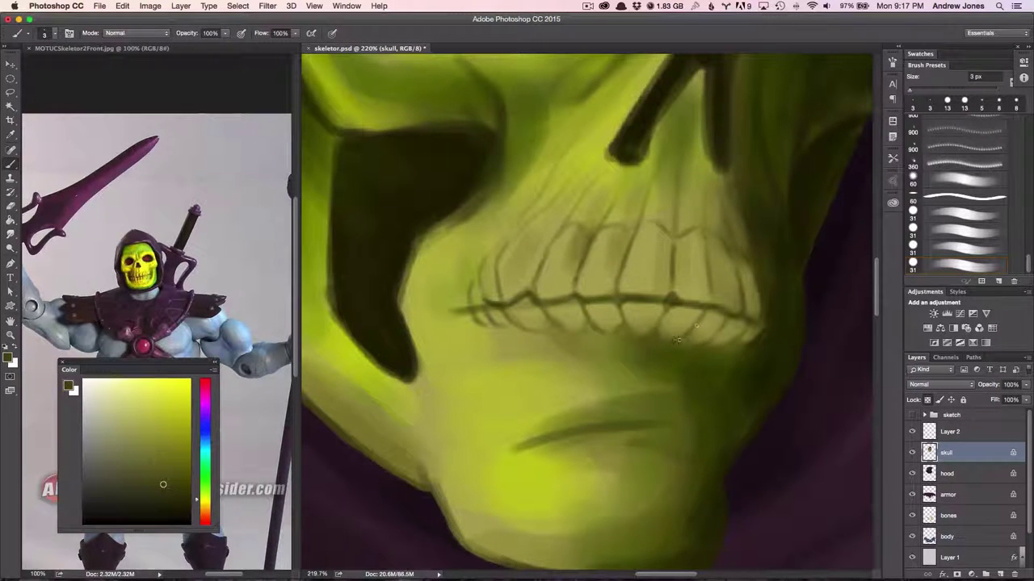
drag(670, 369, 675, 369)
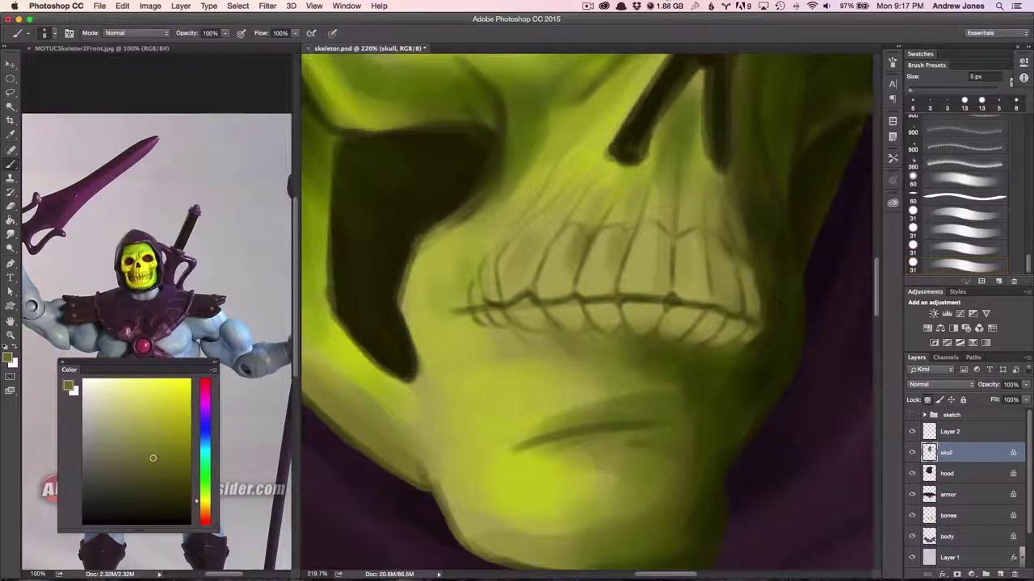
alt+click(634, 328)
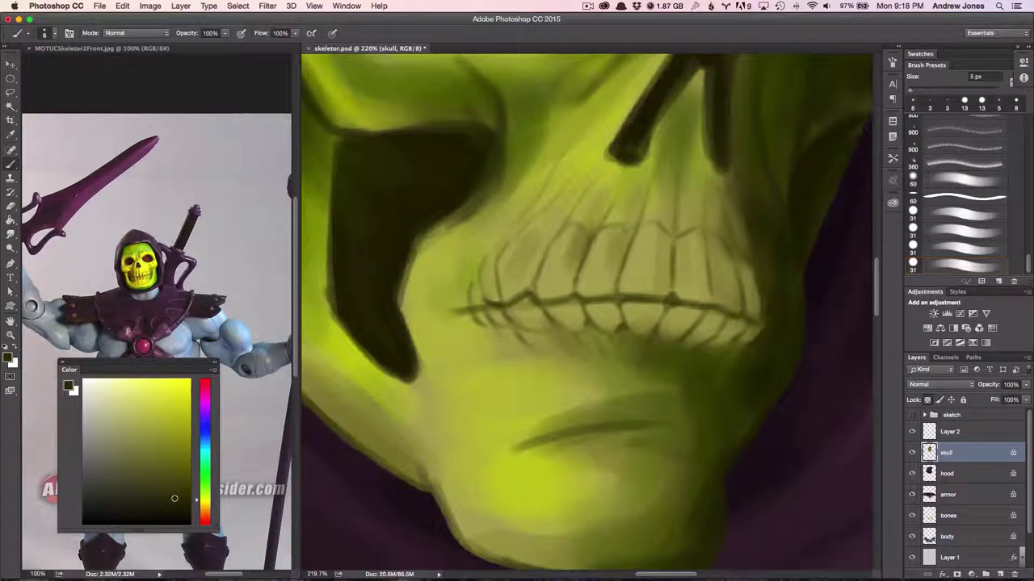
key(ctrl+1)
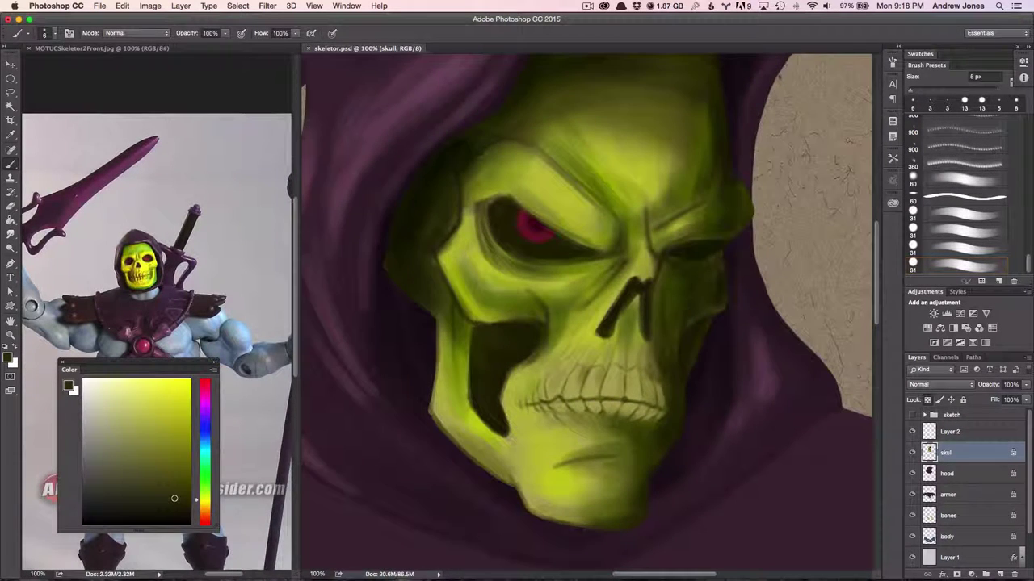
Step: Reshape the hood's edge beside the skull and darken the right cheek edge in dark olive
key(ctrl+minus)
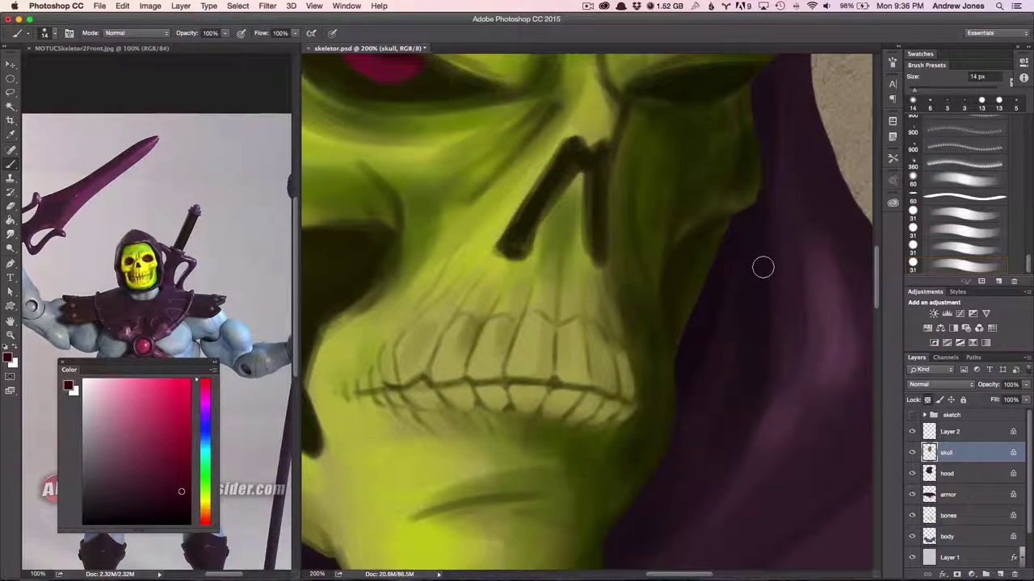
drag(745, 328, 767, 121)
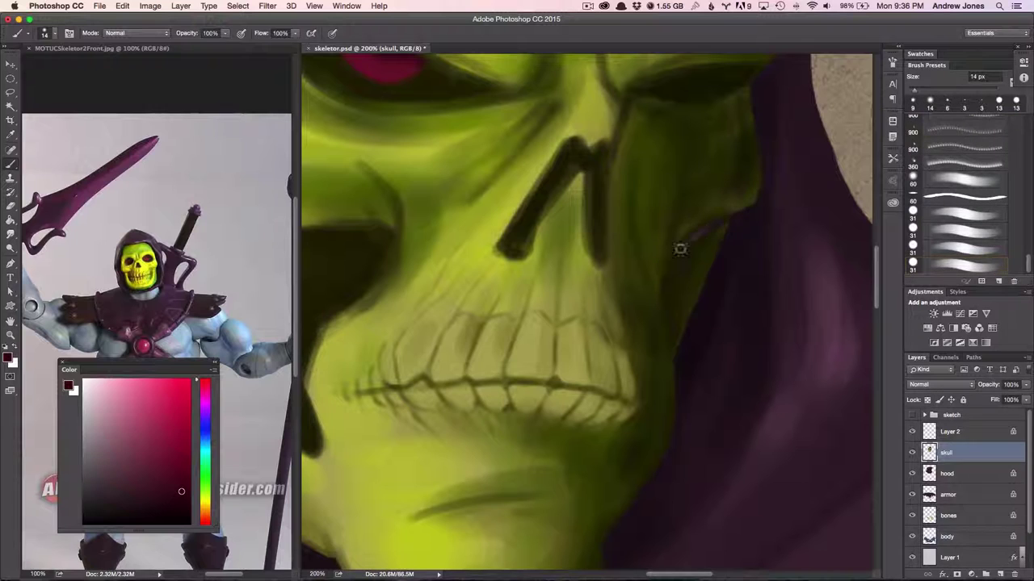
drag(680, 249, 677, 340)
scroll(718, 234, down, 3)
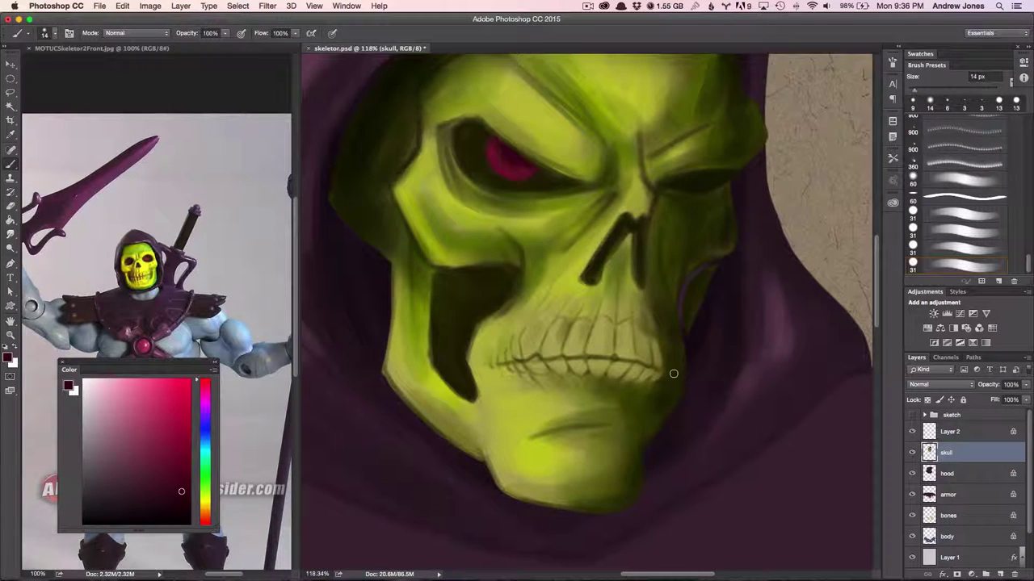
alt+click(709, 281)
Step: Add a new layer below the skull, cover the bluish cheek line, and shade the right jaw dark olive
key(ctrl+shift+alt+n)
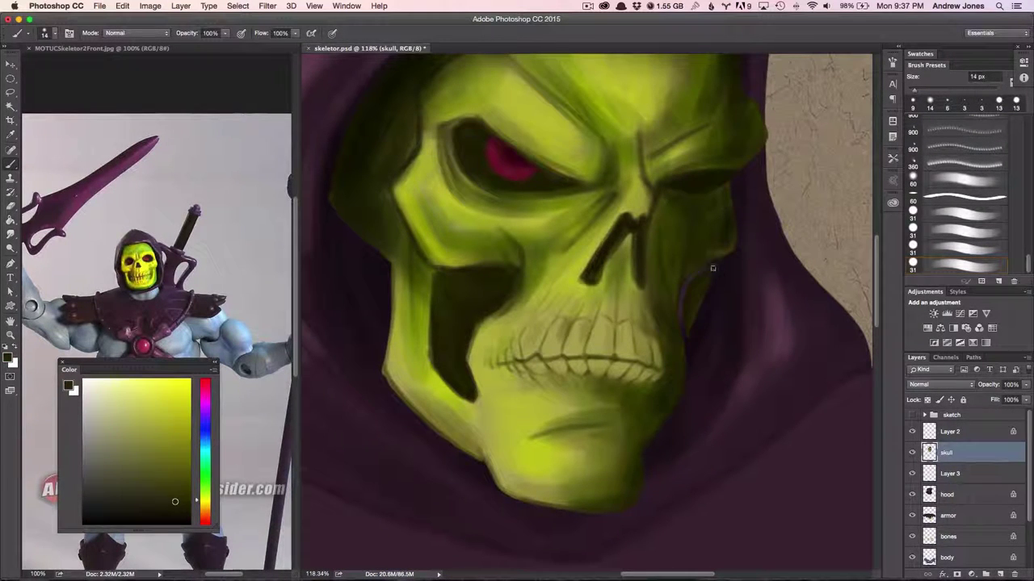
drag(685, 319, 695, 288)
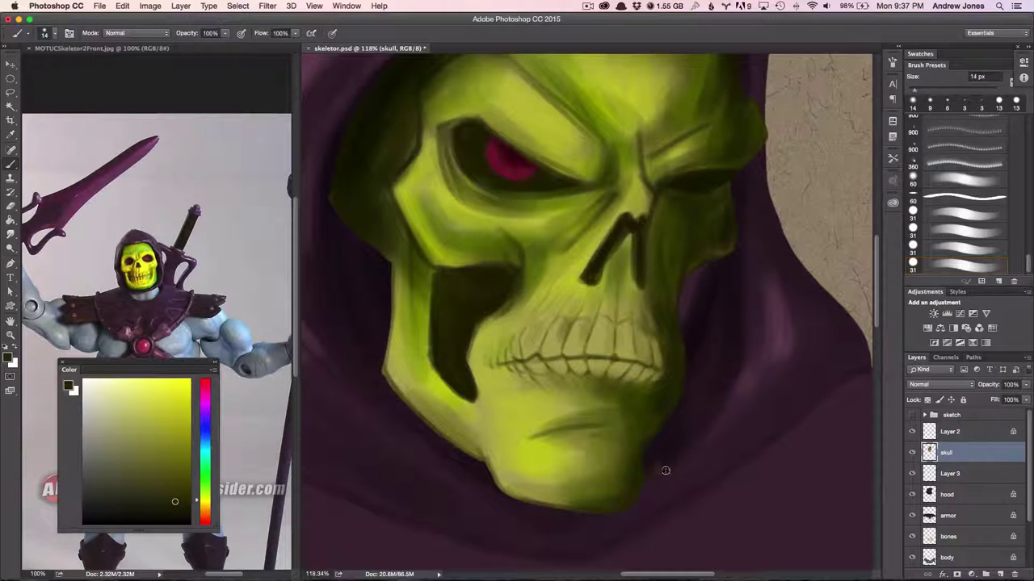
key(alt+bracketleft)
drag(705, 264, 692, 360)
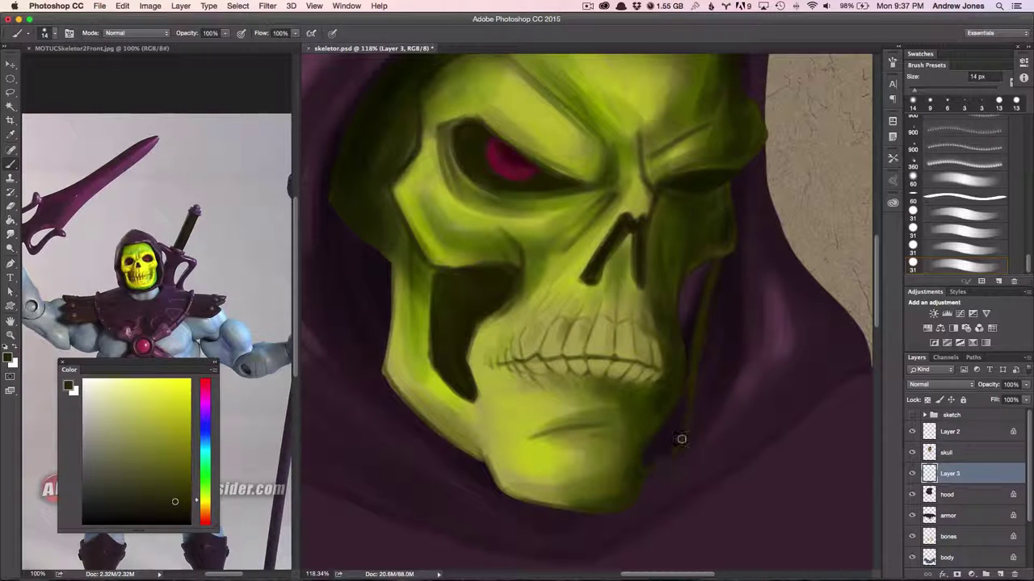
scroll(714, 370, up, 3)
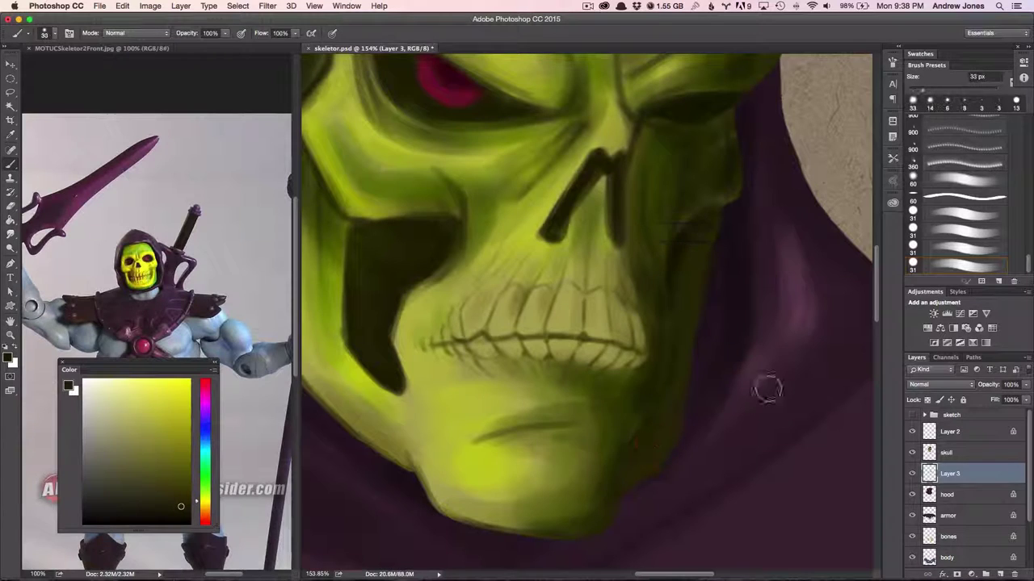
Step: Enlarge the brush to 16 px and bring the lower skull and hood into view
drag(730, 391, 734, 391)
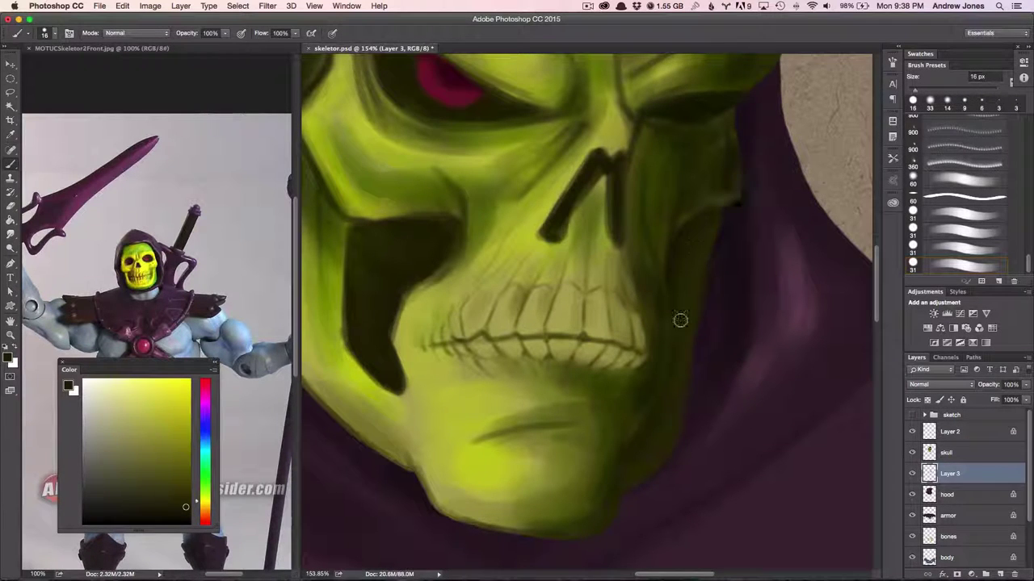
drag(703, 266, 766, 209)
scroll(824, 374, down, 3)
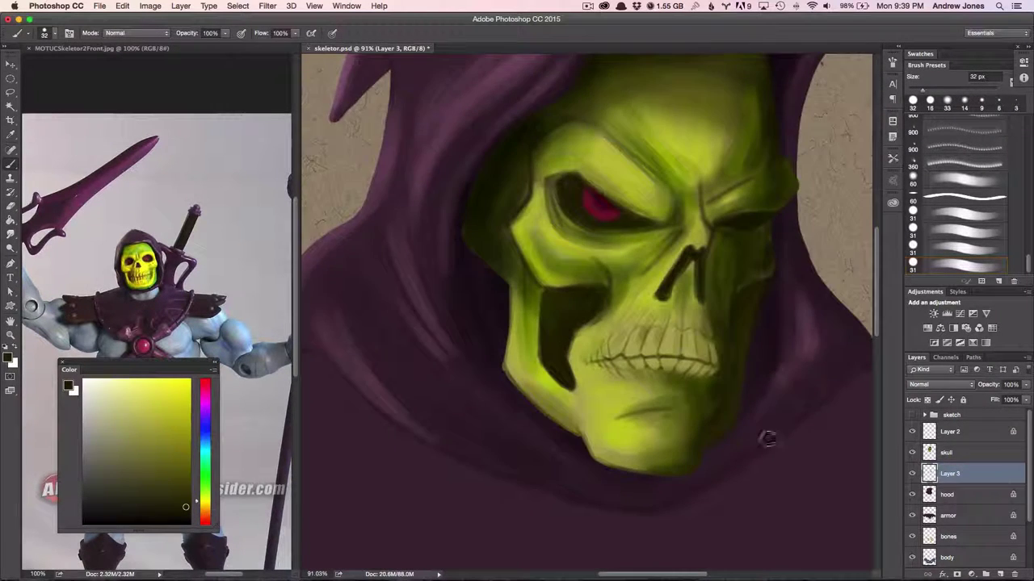
scroll(767, 439, up, 2)
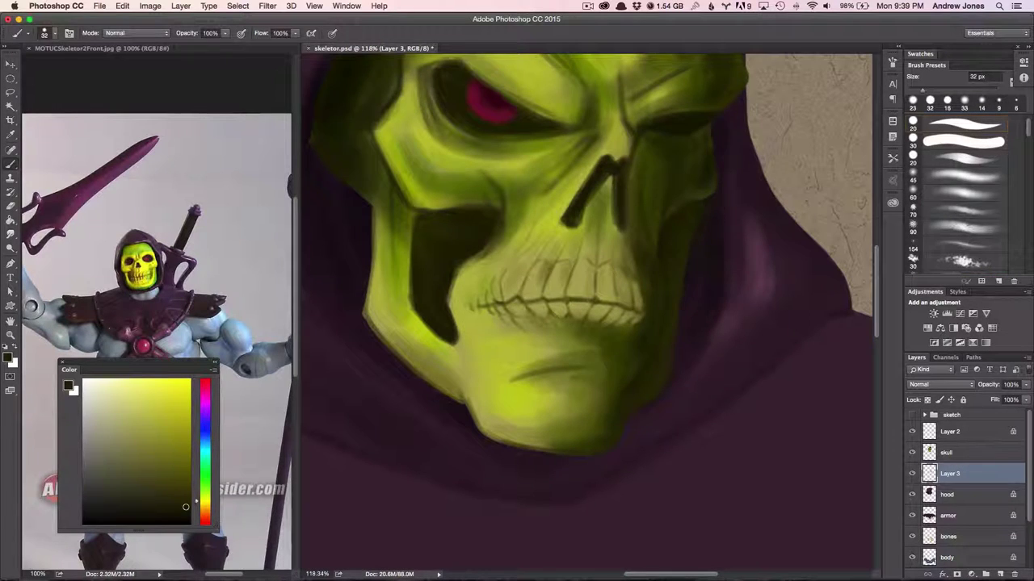
scroll(693, 226, up, 3)
scroll(687, 327, down, 3)
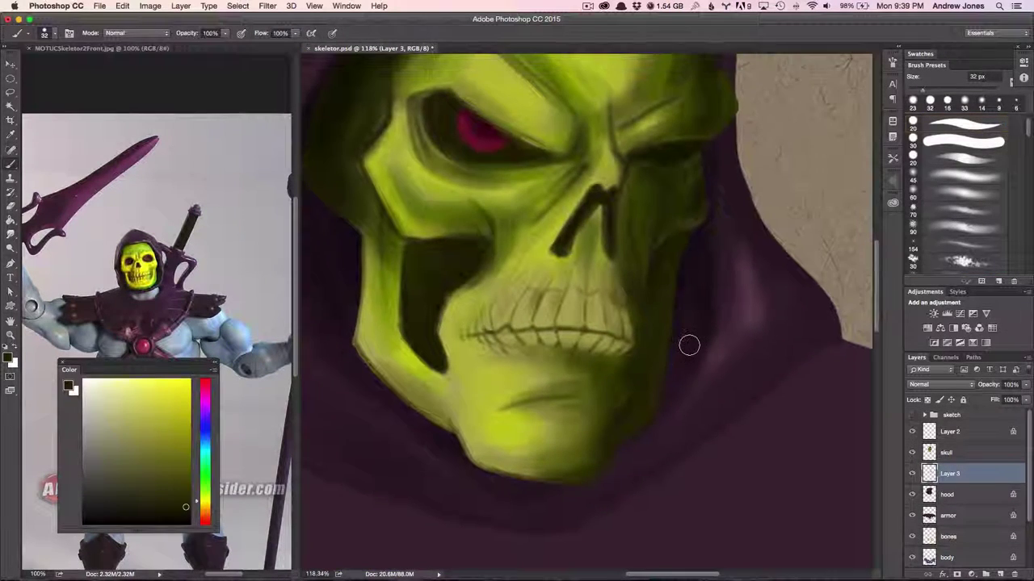
scroll(689, 346, down, 2)
scroll(695, 358, up, 4)
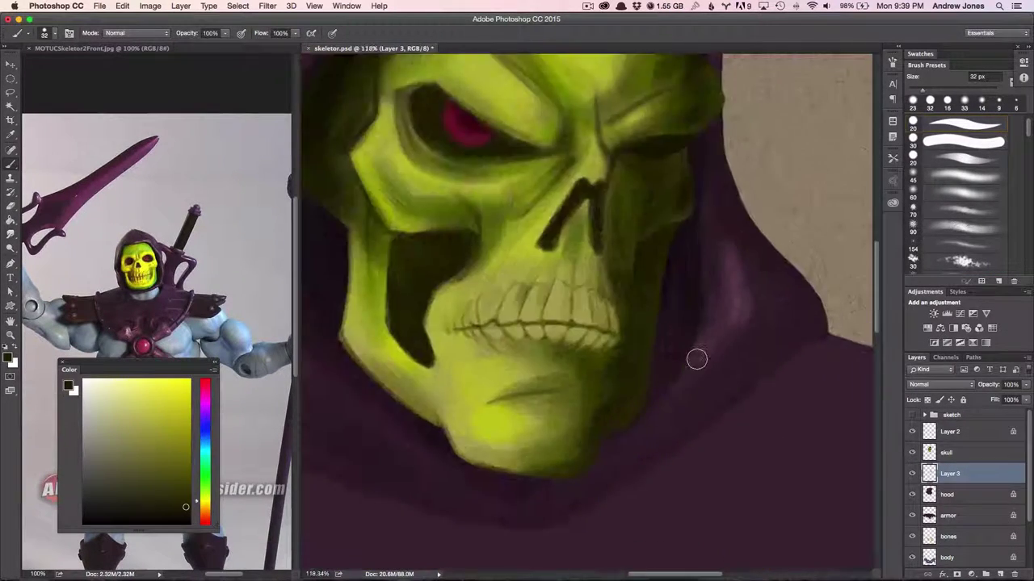
scroll(742, 299, down, 3)
scroll(742, 299, left, 4)
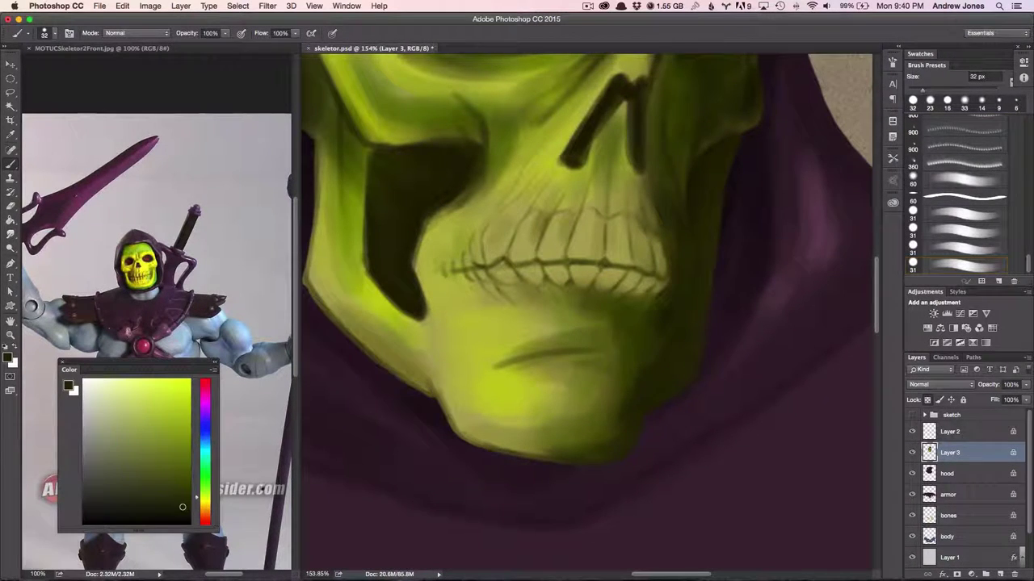
drag(713, 323, 769, 395)
scroll(787, 347, up, 5)
scroll(787, 347, right, 2)
Step: Sample darker yellow and cheek tones from the skull, resizing the brush between 13 and 23 px
key(bracketleft)
key(bracketleft)
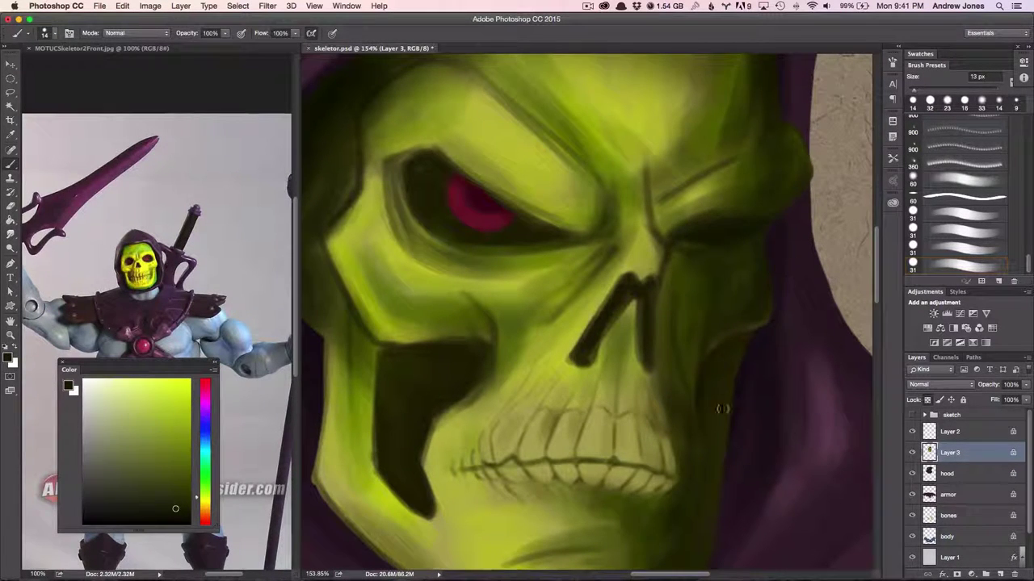
scroll(731, 372, down, 3)
alt+click(730, 349)
drag(727, 305, 755, 318)
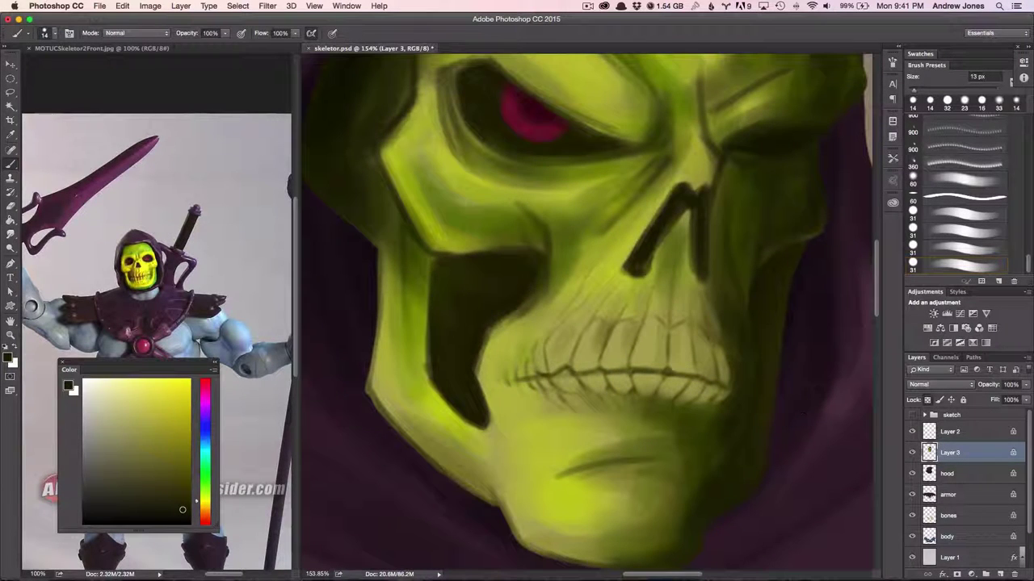
alt+click(519, 270)
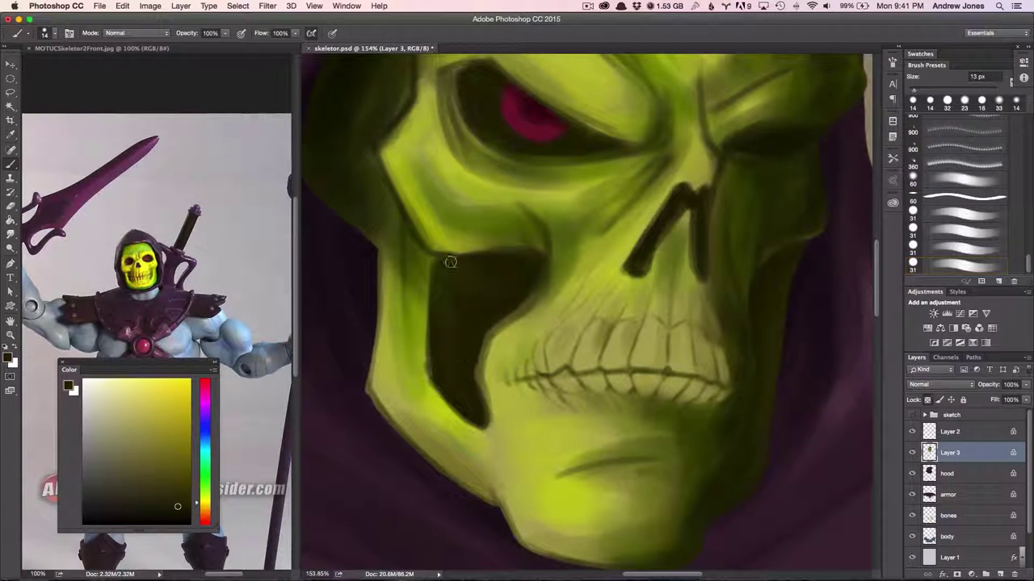
key(bracketright)
alt+click(518, 296)
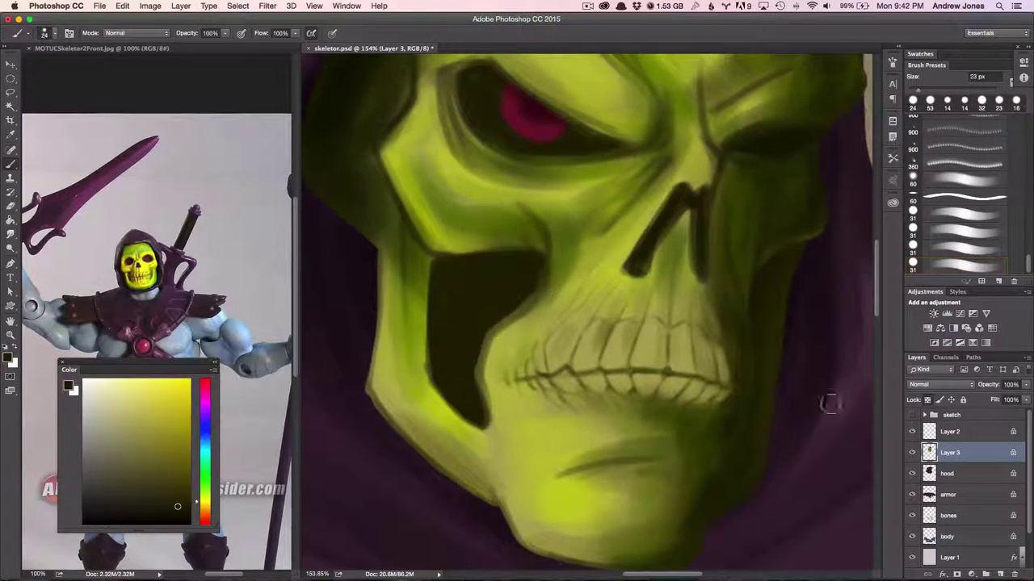
scroll(815, 408, down, 3)
scroll(771, 378, right, 4)
ctrl+click(822, 458)
Step: Paint dark purple over the hood beside the jaw with a 43 px brush
alt+click(688, 353)
key(bracketright)
key(bracketright)
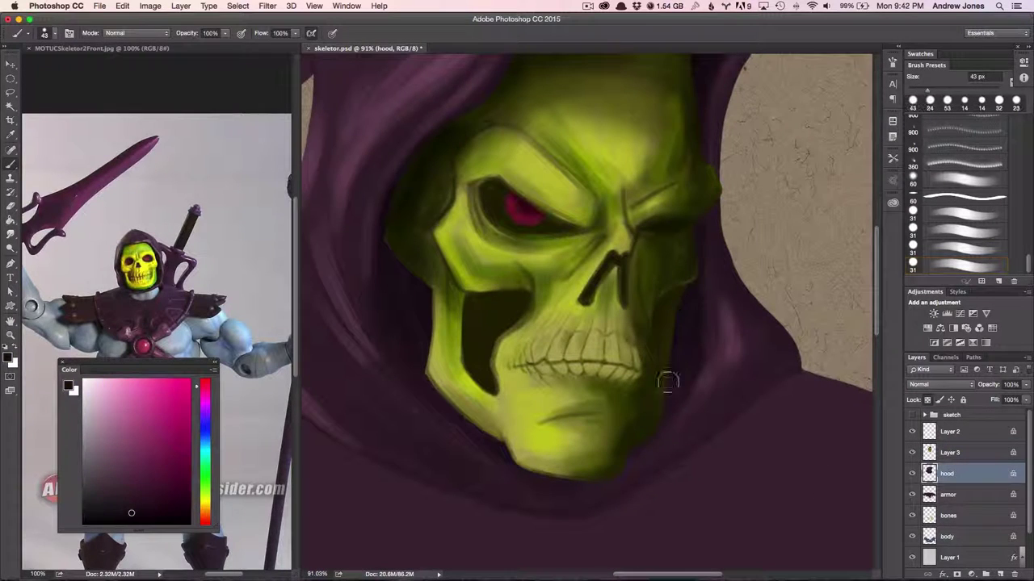
drag(672, 355, 662, 436)
drag(565, 484, 699, 307)
Step: Rename Layer 3 to 'skull'
double_click(950, 453)
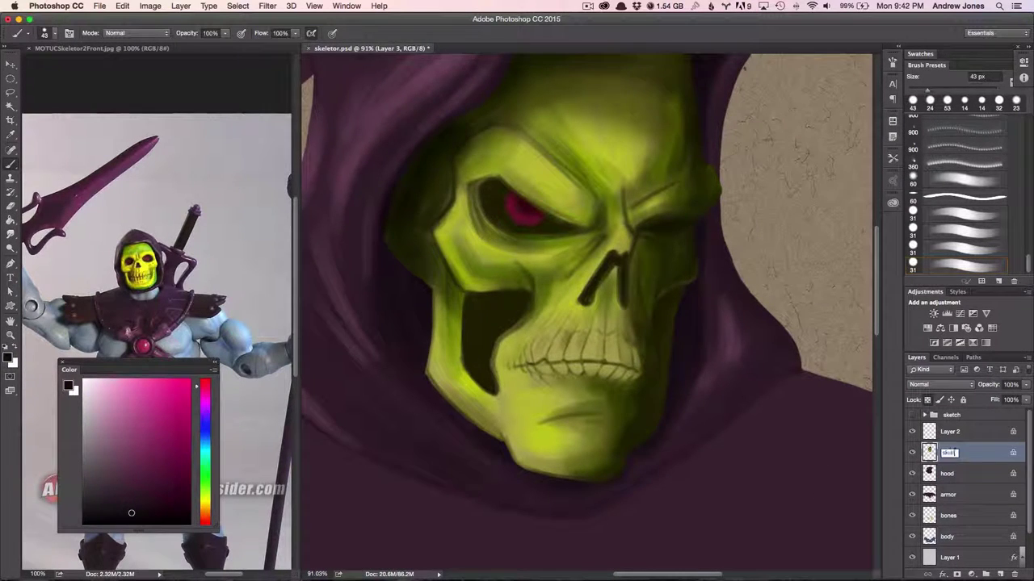
text(skull)
key(Return)
Step: Pick a yellow-green and paint thin 5 px strokes on the skull's brow
scroll(685, 315, up, 3)
scroll(686, 339, up, 2)
scroll(686, 316, down, 3)
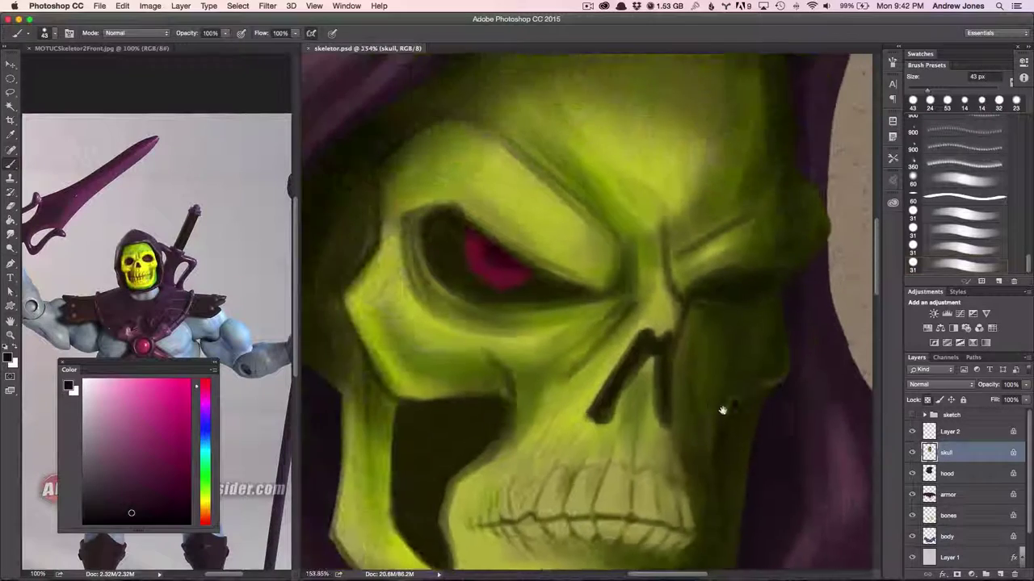
alt+click(727, 258)
mouse_move(727, 259)
mouse_down()
mouse_move(702, 258)
mouse_move(657, 341)
mouse_up()
scroll(727, 258, up, 2)
drag(559, 276, 575, 304)
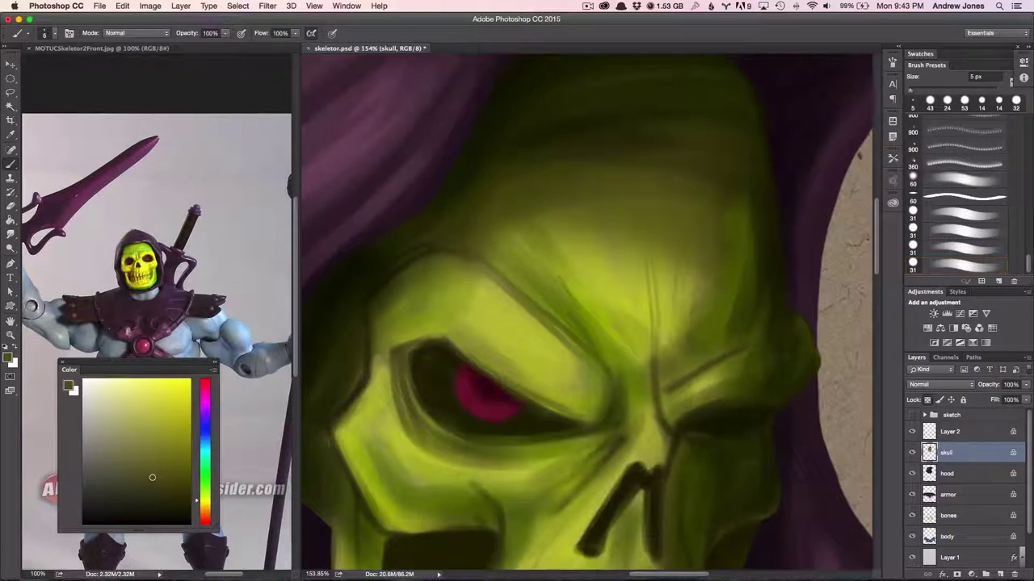
Step: Pick a lighter green and paint dark strokes along the brow line and upper-left eye socket
drag(594, 423, 633, 366)
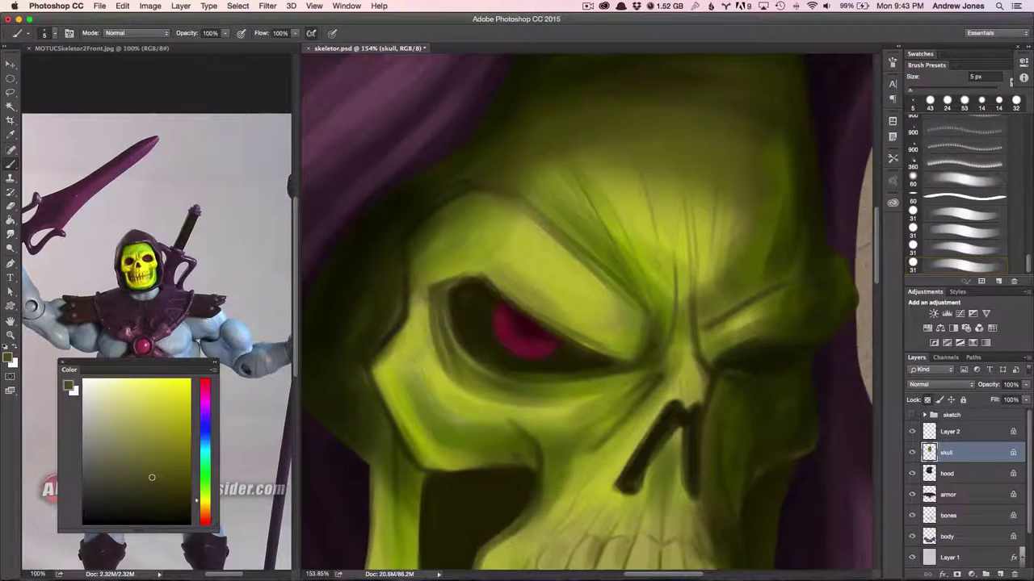
drag(703, 426, 679, 390)
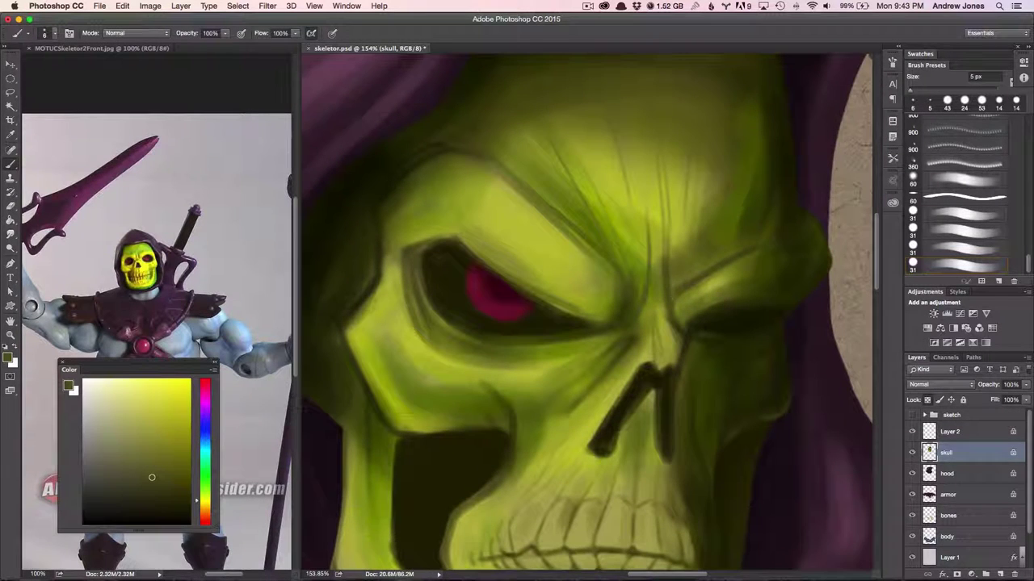
alt+click(643, 326)
alt+click(630, 338)
drag(499, 165, 533, 194)
drag(449, 238, 408, 331)
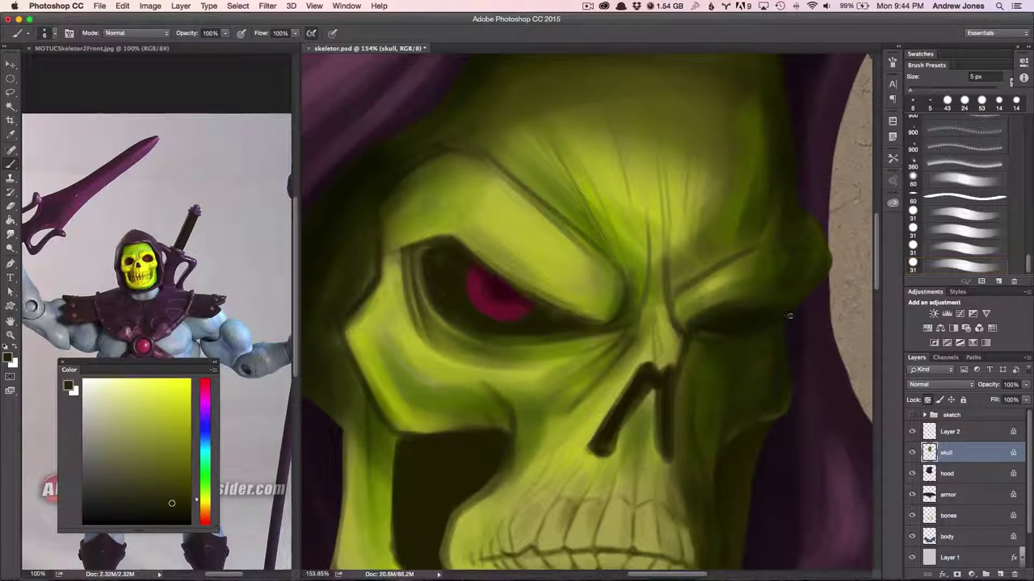
Step: With a darker olive, stroke the cheek, the left cheek edge and under the lower lip
drag(759, 371, 783, 250)
alt+click(659, 426)
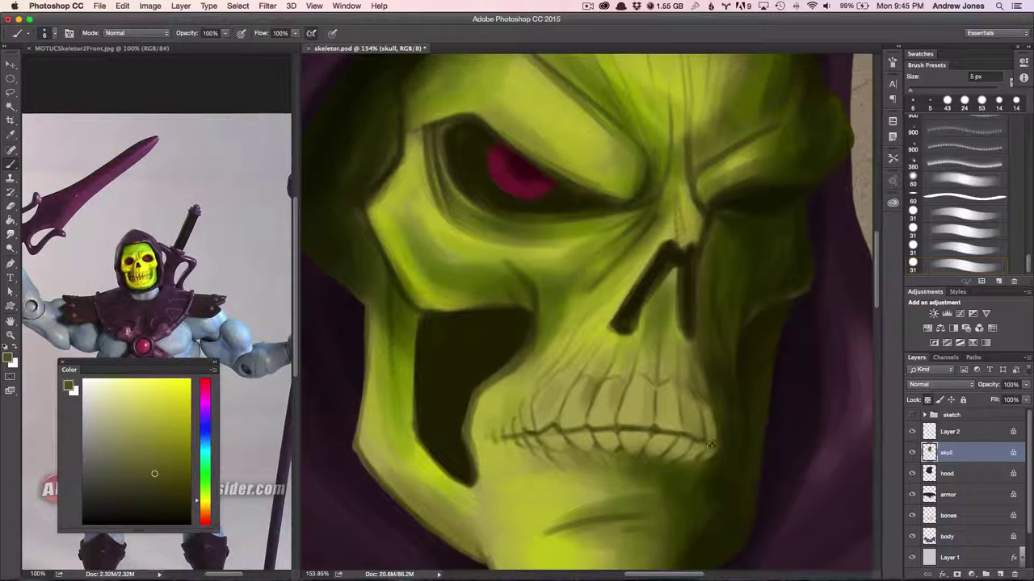
mouse_move(711, 443)
mouse_down()
mouse_move(762, 376)
mouse_move(778, 472)
mouse_up()
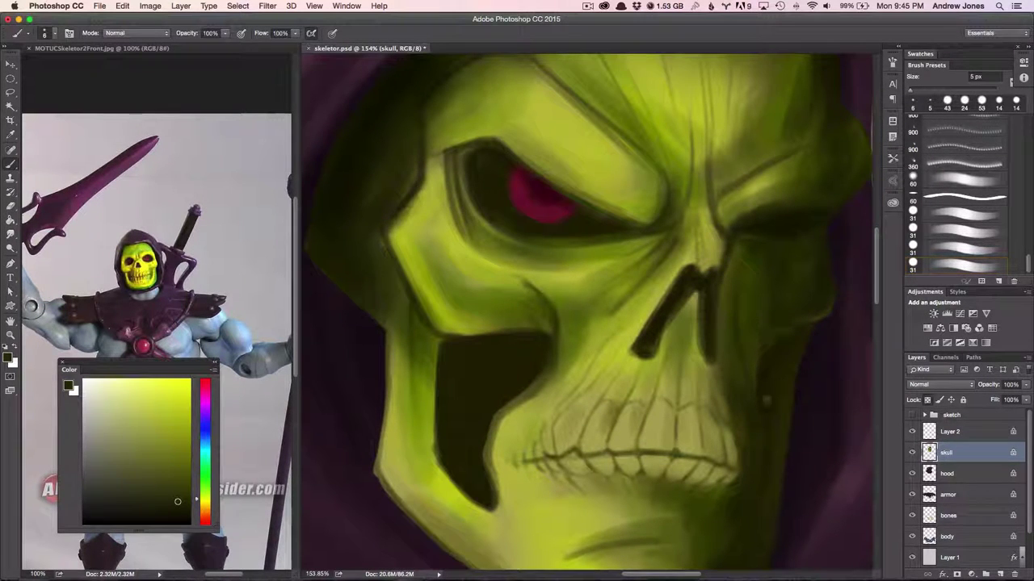
drag(507, 407, 552, 381)
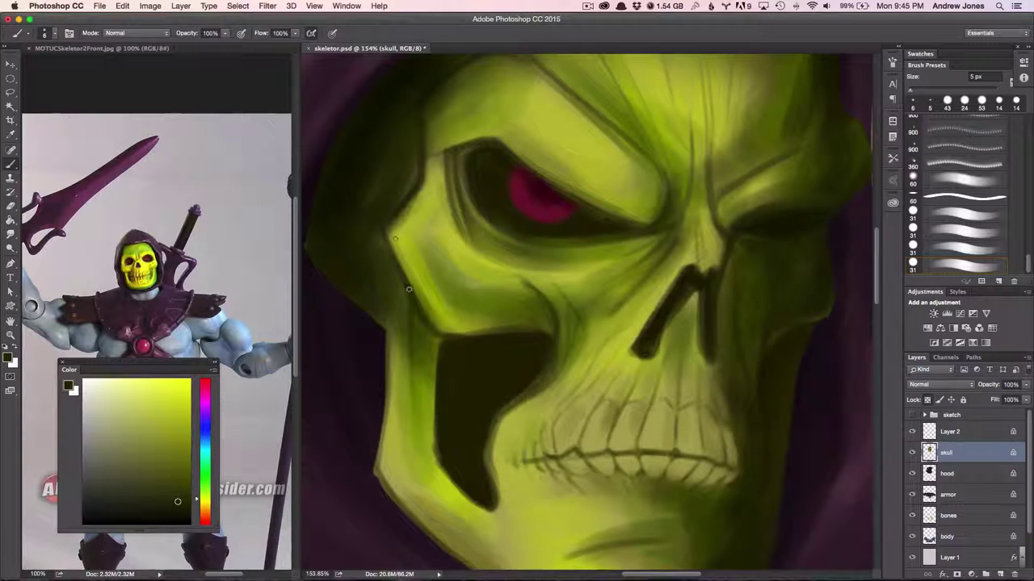
drag(391, 216, 408, 287)
drag(557, 509, 496, 384)
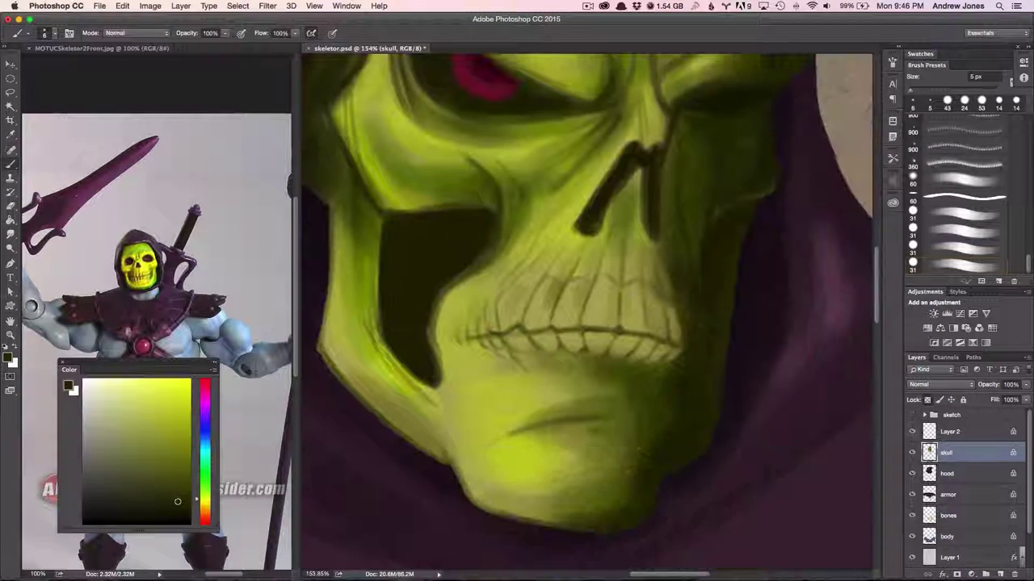
drag(497, 440, 623, 417)
scroll(565, 388, down, 3)
Step: Sample a skull shadow tone and darken the cheek, nose side, right temple and upper-left nose cavity
scroll(722, 362, up, 1)
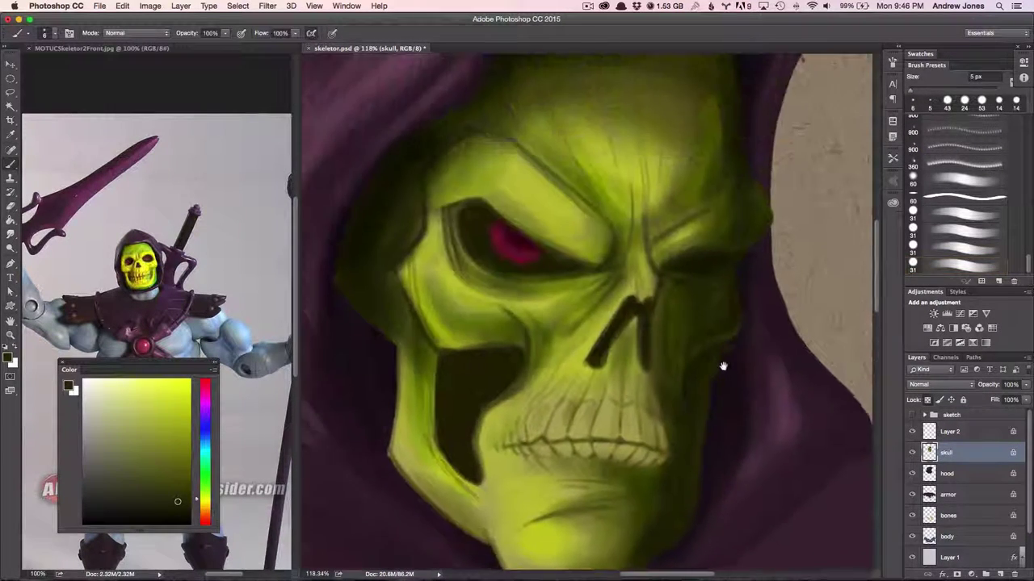
drag(595, 245, 595, 279)
key(bracketright)
key(bracketright)
key(bracketright)
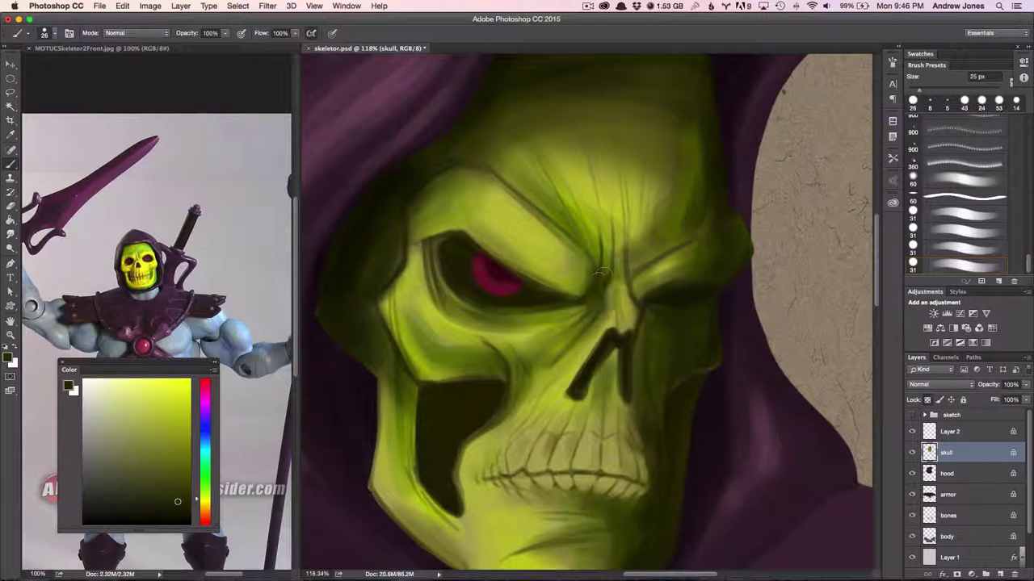
key(bracketleft)
key(bracketleft)
key(bracketleft)
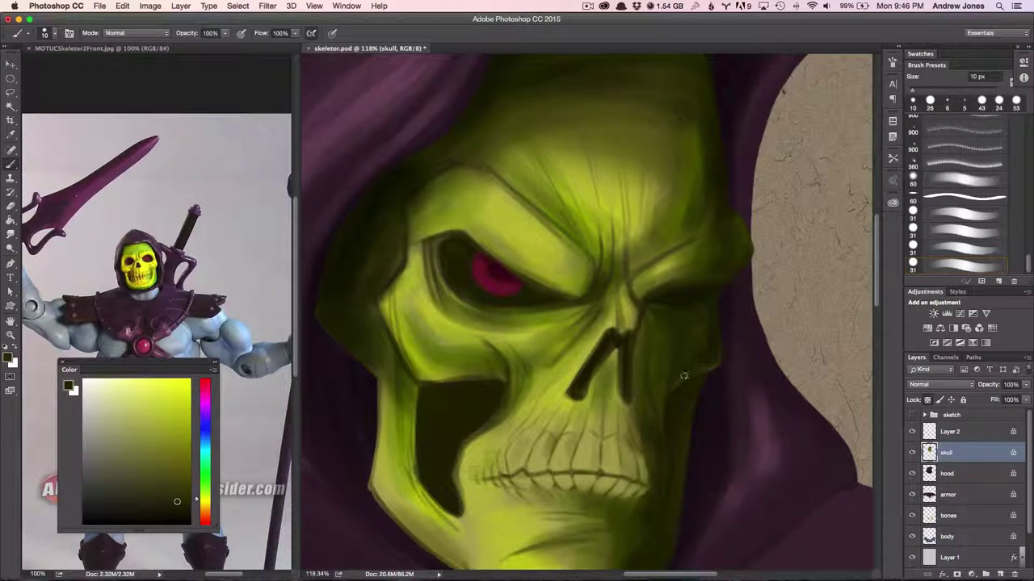
alt+click(646, 323)
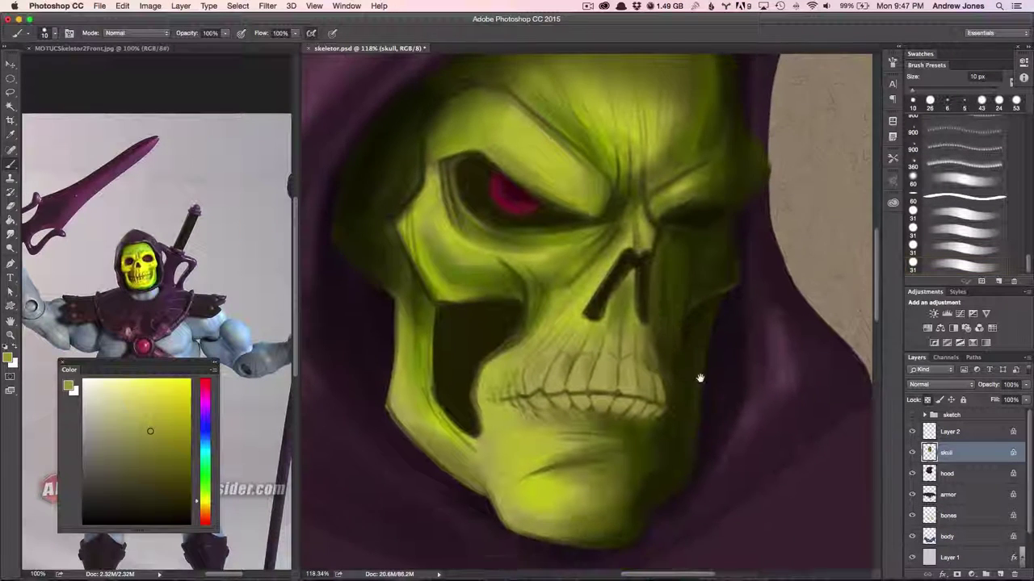
drag(659, 416, 657, 374)
alt+click(658, 374)
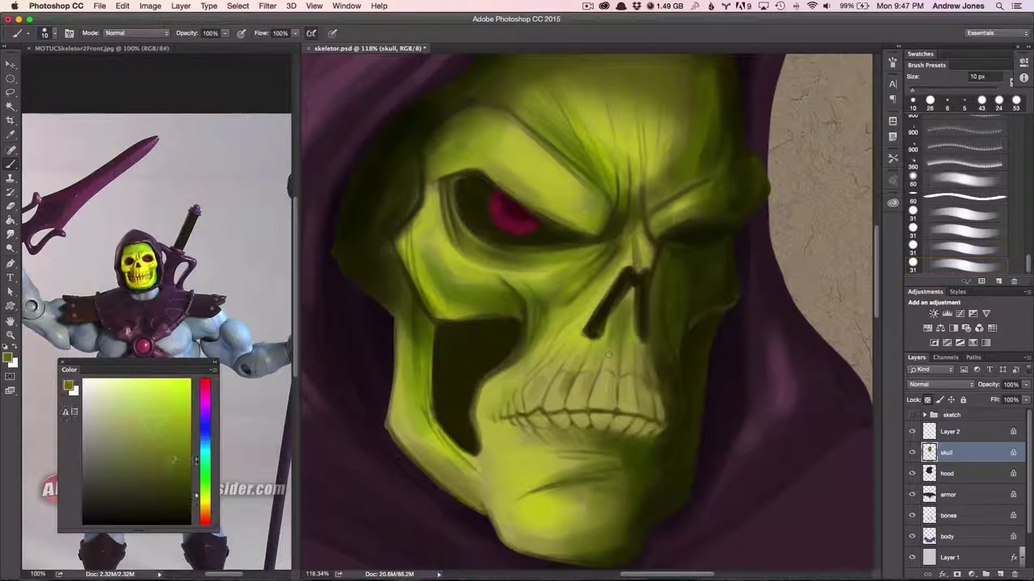
drag(731, 254, 717, 271)
drag(597, 260, 533, 295)
mouse_move(537, 352)
mouse_down()
mouse_move(501, 436)
mouse_move(540, 445)
mouse_up()
drag(593, 378, 585, 378)
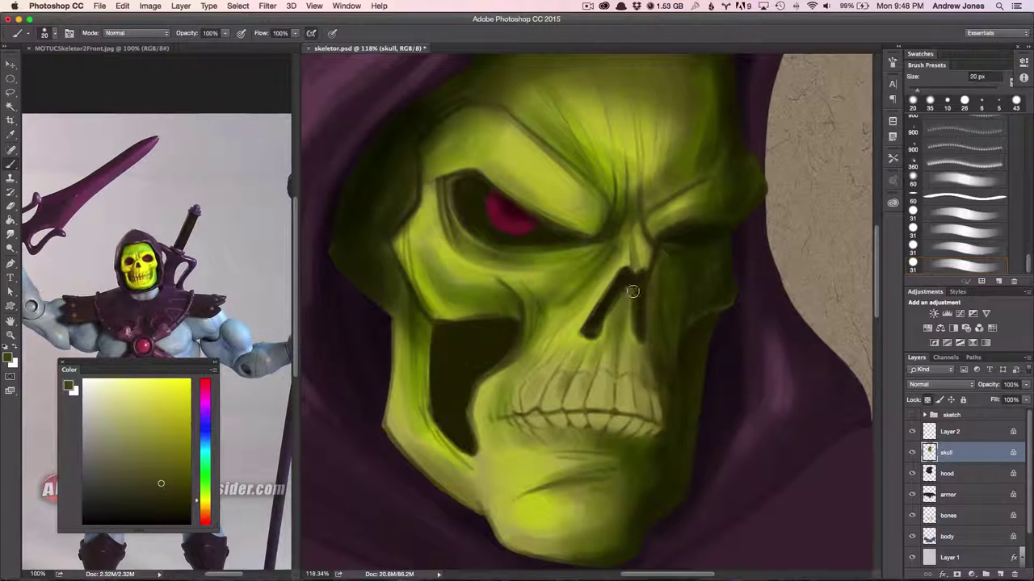
drag(591, 245, 575, 282)
Step: Paint lighter yellow-green highlight strokes on the chin and jaw
mouse_move(635, 459)
mouse_down()
mouse_move(646, 460)
mouse_move(581, 533)
mouse_up()
alt+click(613, 500)
mouse_move(685, 480)
mouse_down()
mouse_move(665, 479)
mouse_move(684, 341)
mouse_move(677, 365)
mouse_up()
scroll(664, 478, up, 1)
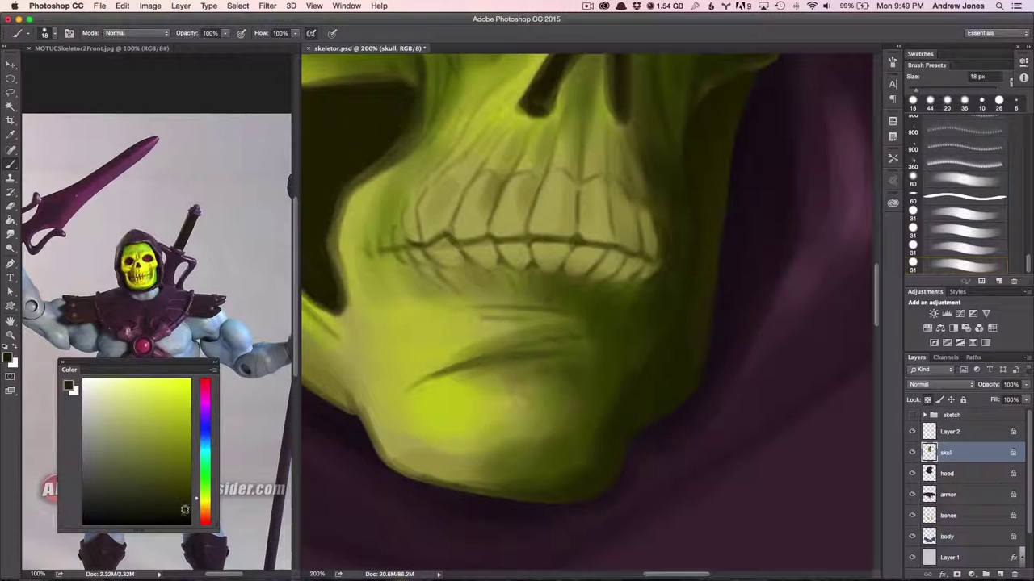
mouse_move(695, 235)
mouse_down()
mouse_move(718, 433)
mouse_move(713, 415)
mouse_up()
scroll(713, 435, down, 1)
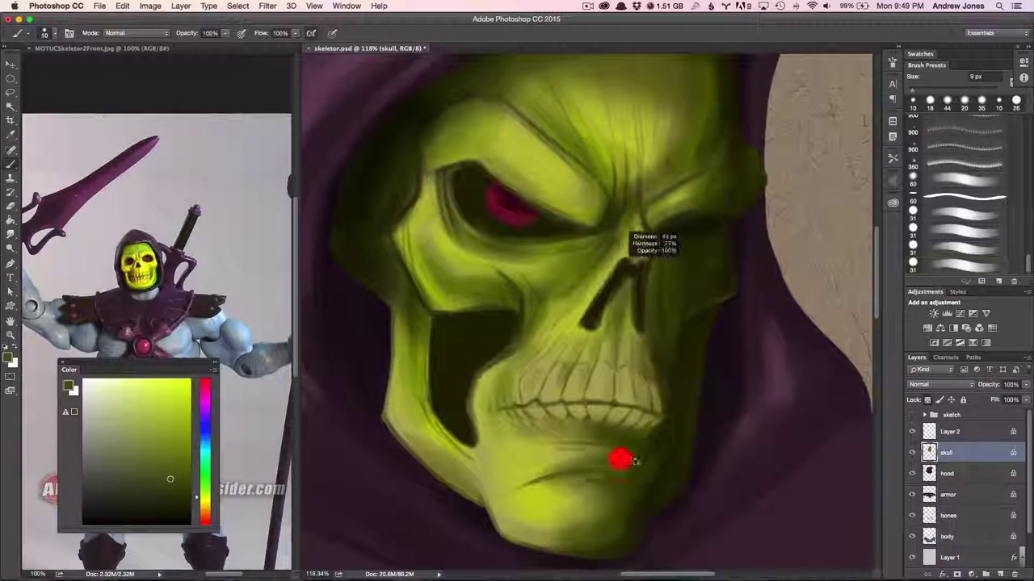
alt+click(581, 450)
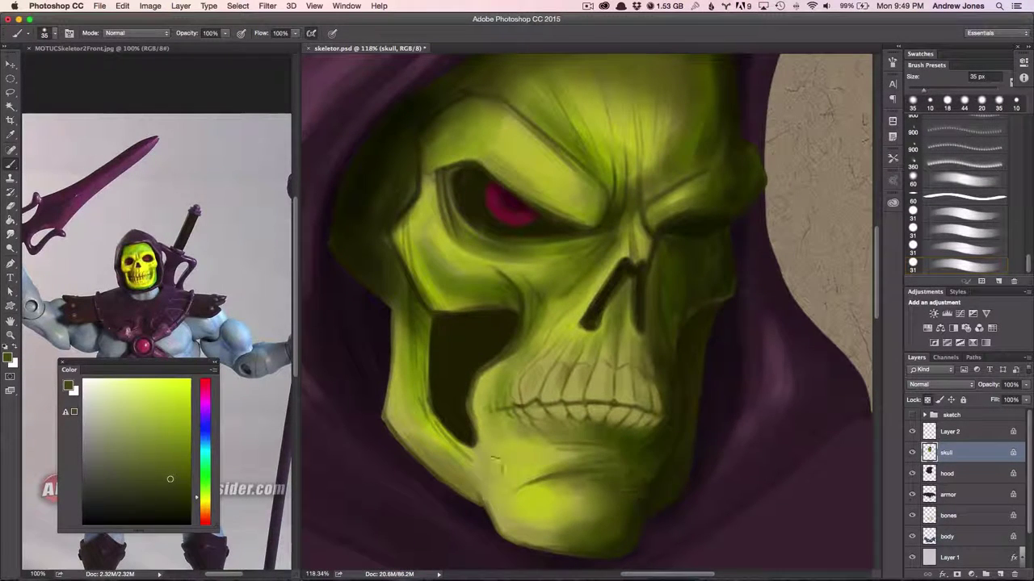
alt+click(494, 460)
drag(500, 453, 533, 509)
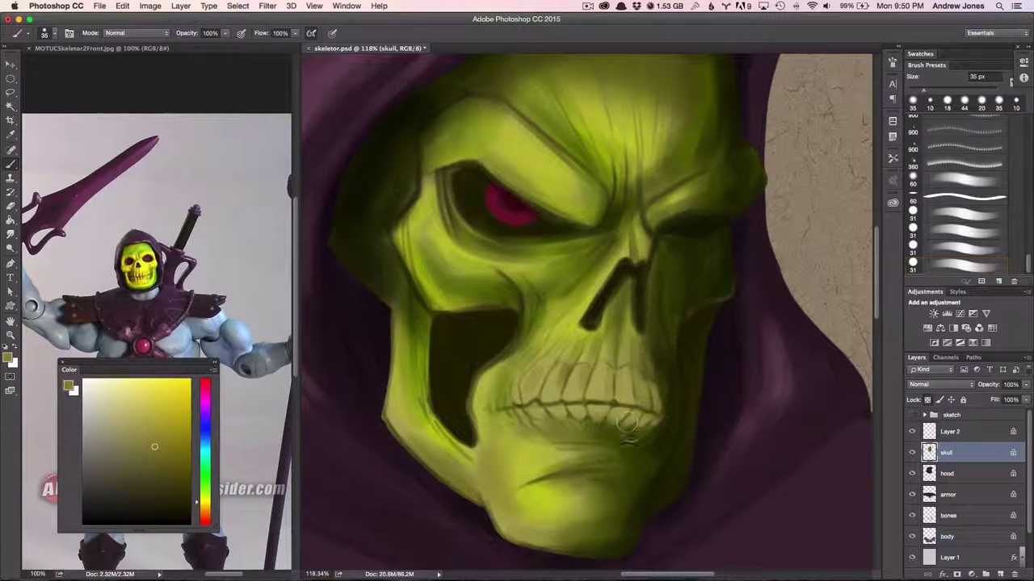
Step: Darken the left cheekbone and cheek edge in dark olive, and shade the skull top under the hood
drag(642, 436, 634, 436)
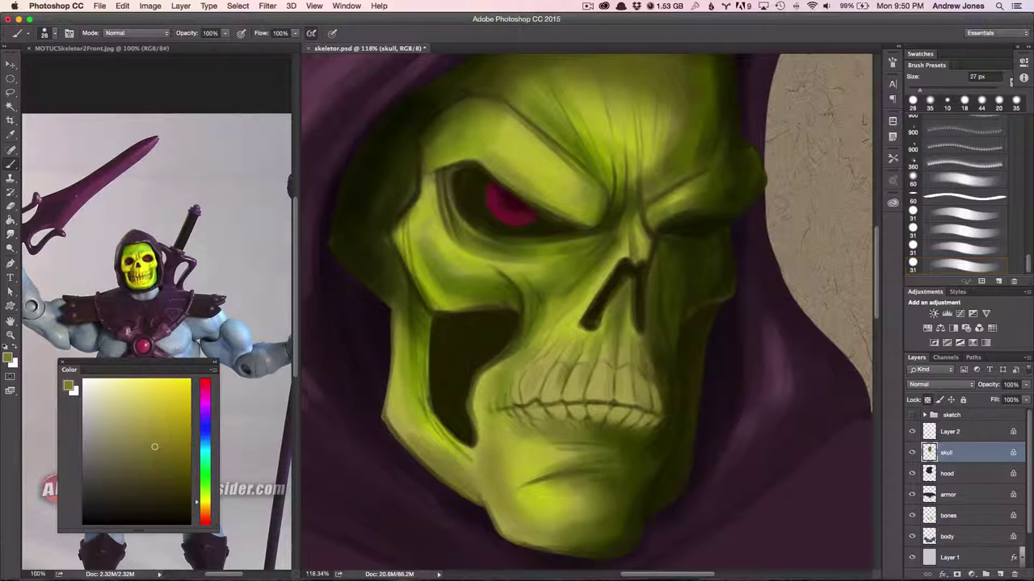
drag(475, 272, 420, 212)
alt+click(415, 311)
drag(418, 338, 420, 407)
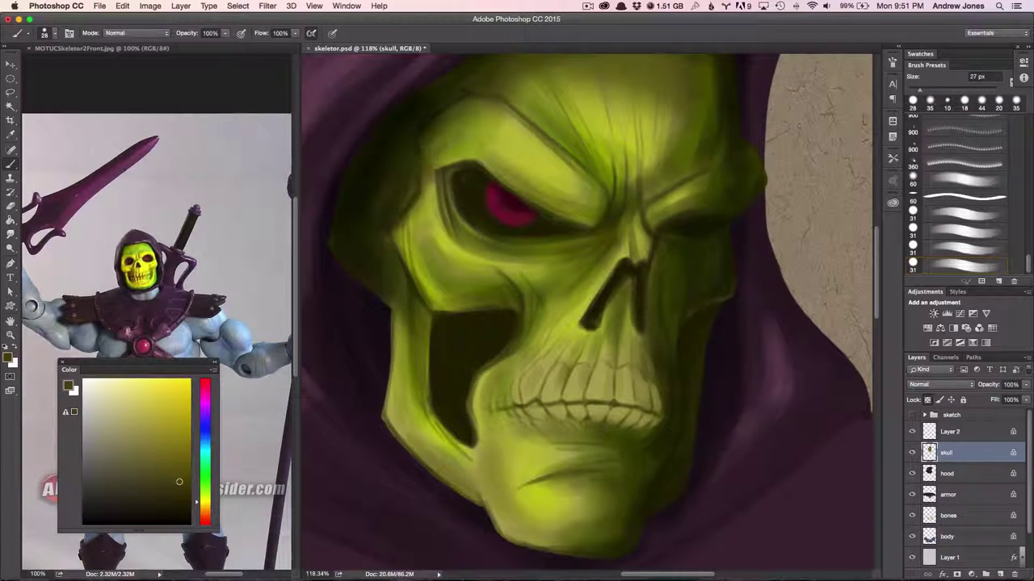
scroll(726, 323, down, 5)
scroll(638, 343, up, 3)
drag(611, 151, 646, 202)
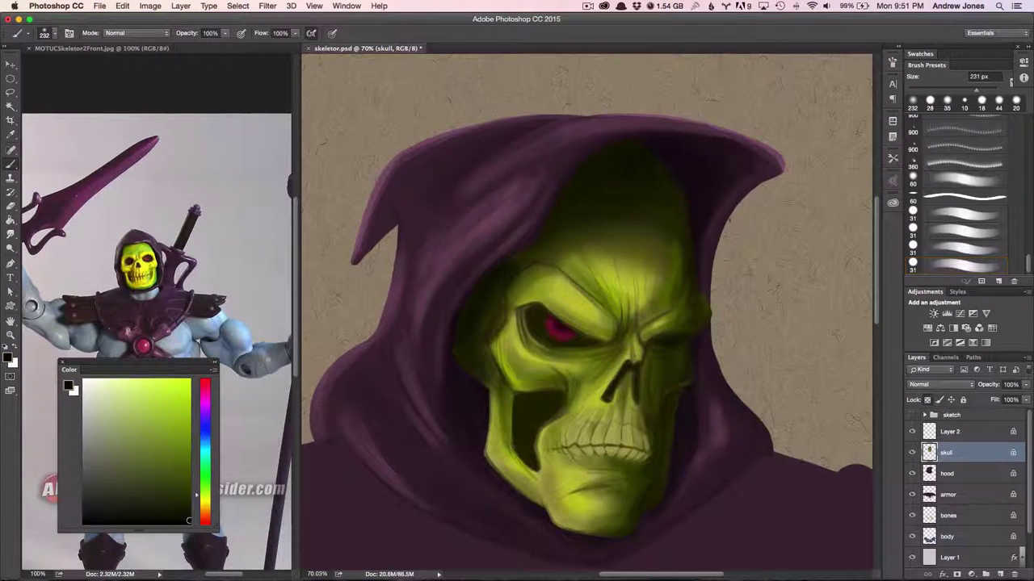
Step: Pick a slightly darker colour and paint the left eye socket darker with a 26 px brush
alt+click(669, 173)
scroll(732, 256, up, 3)
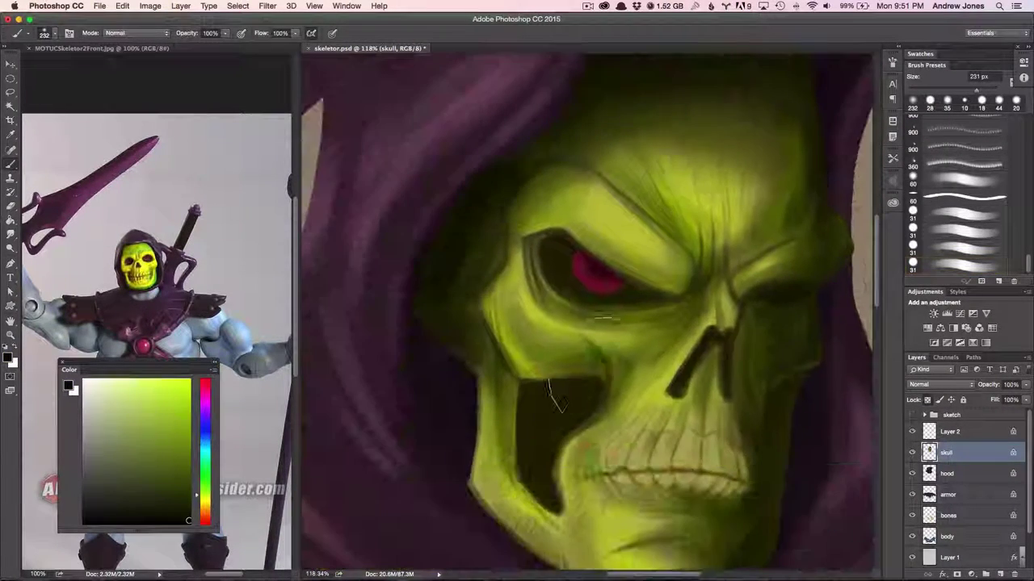
key(bracketleft)
key(bracketleft)
key(bracketleft)
scroll(422, 231, down, 1)
scroll(421, 231, down, 3)
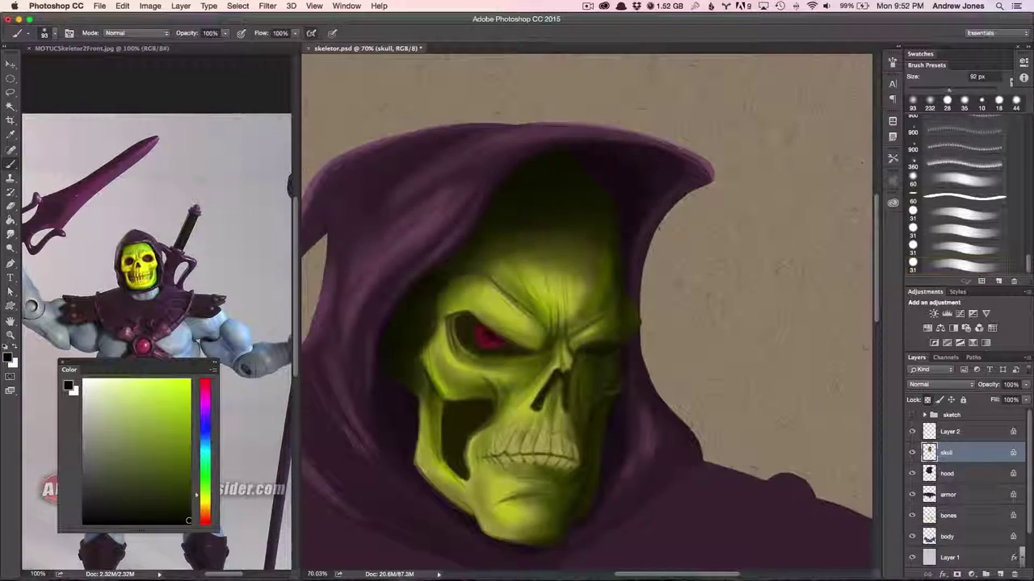
scroll(669, 226, up, 1)
scroll(529, 268, up, 3)
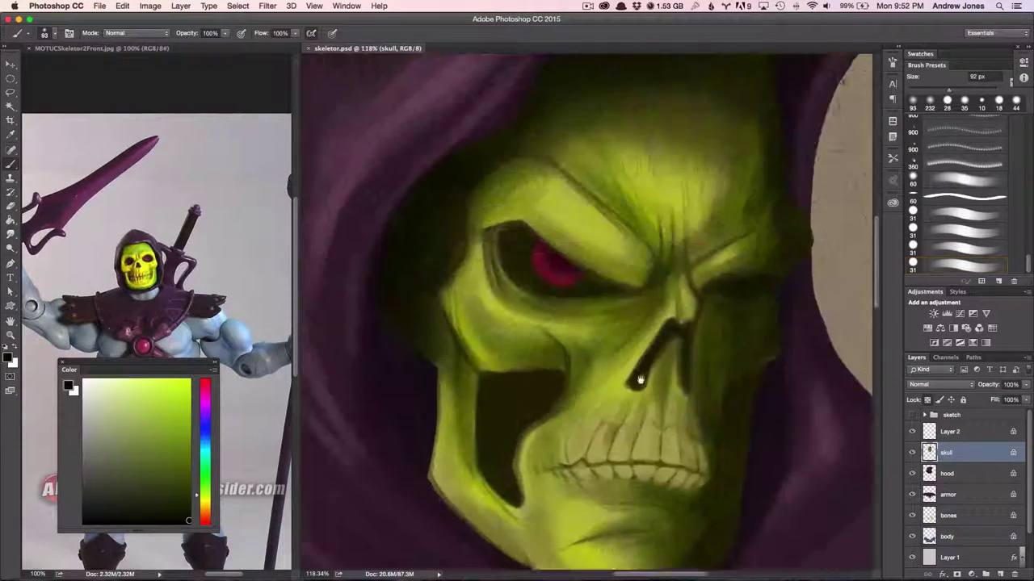
drag(637, 293, 622, 294)
scroll(810, 303, down, 3)
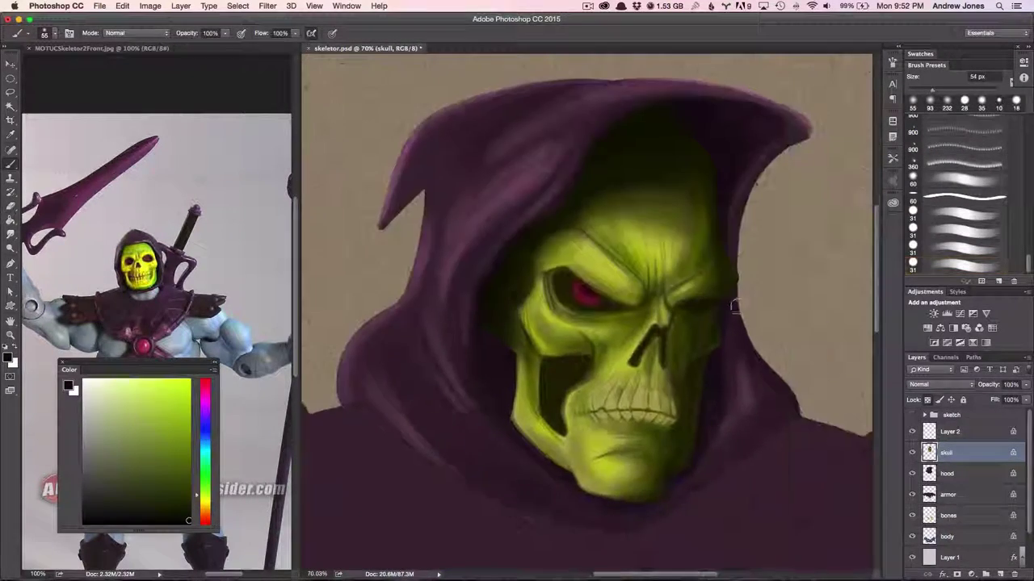
scroll(648, 281, up, 4)
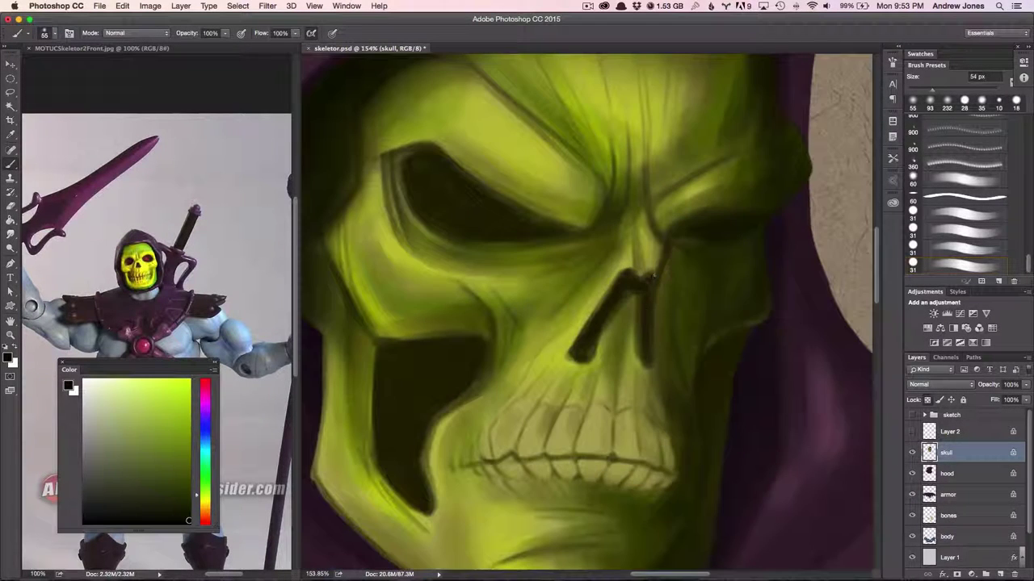
drag(715, 330, 695, 331)
drag(478, 210, 428, 174)
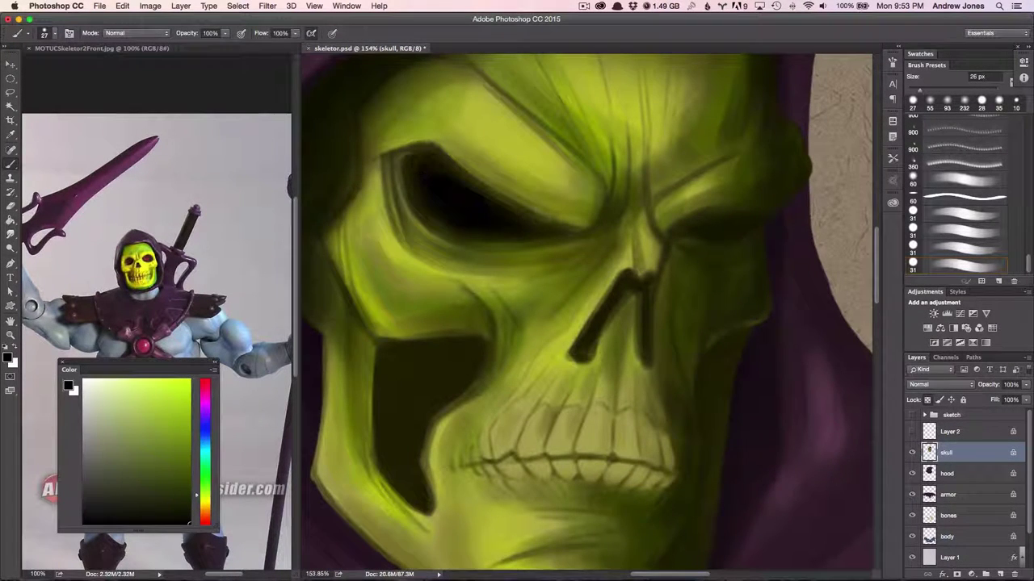
key([)
key([)
key([)
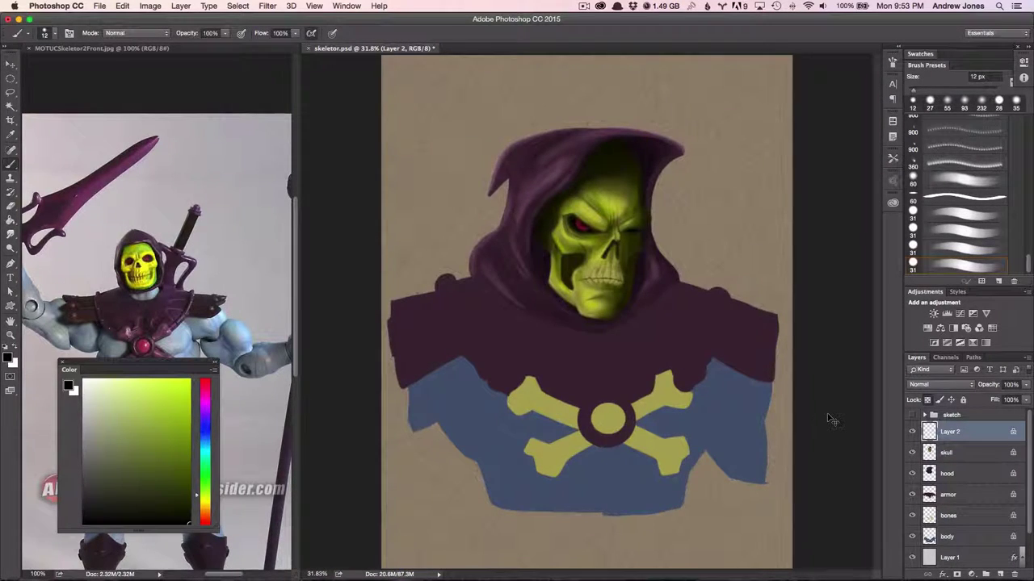
key(v)
key(super+0)
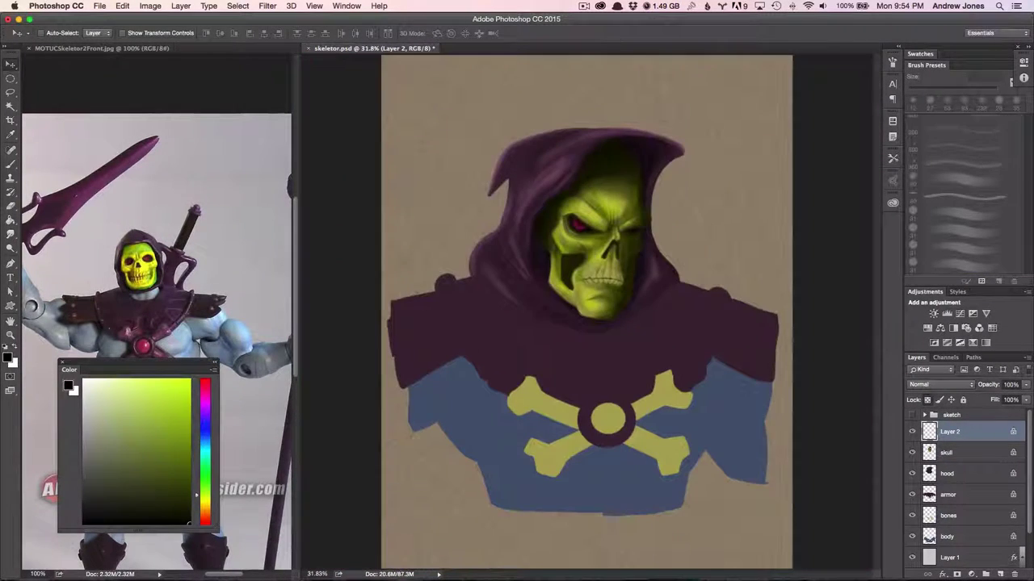